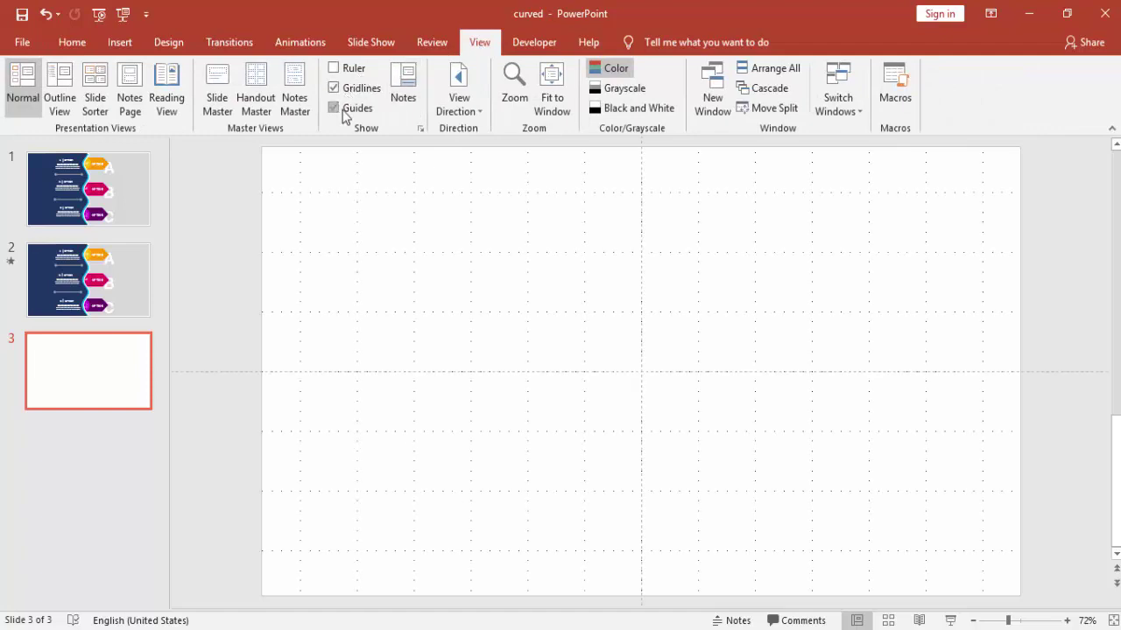
- Switch to the Insert ribbon while the blank third slide is showing
click(119, 43)
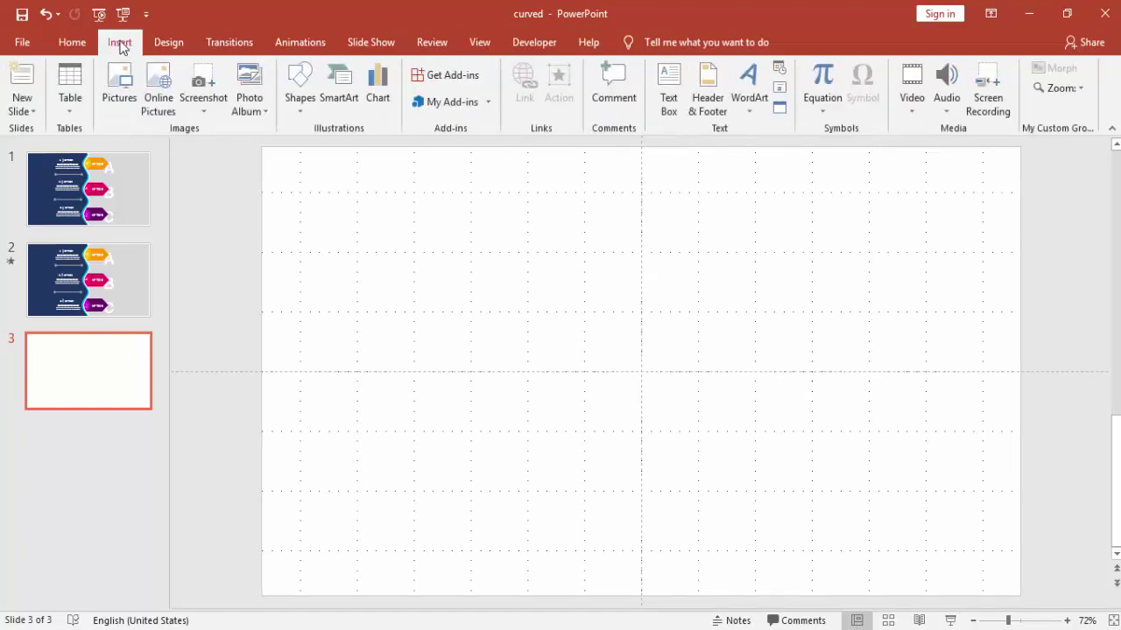
- Draw a freeform outline zigzagging down the slide's centre line, then back via the bottom-left and top-left corners
click(298, 97)
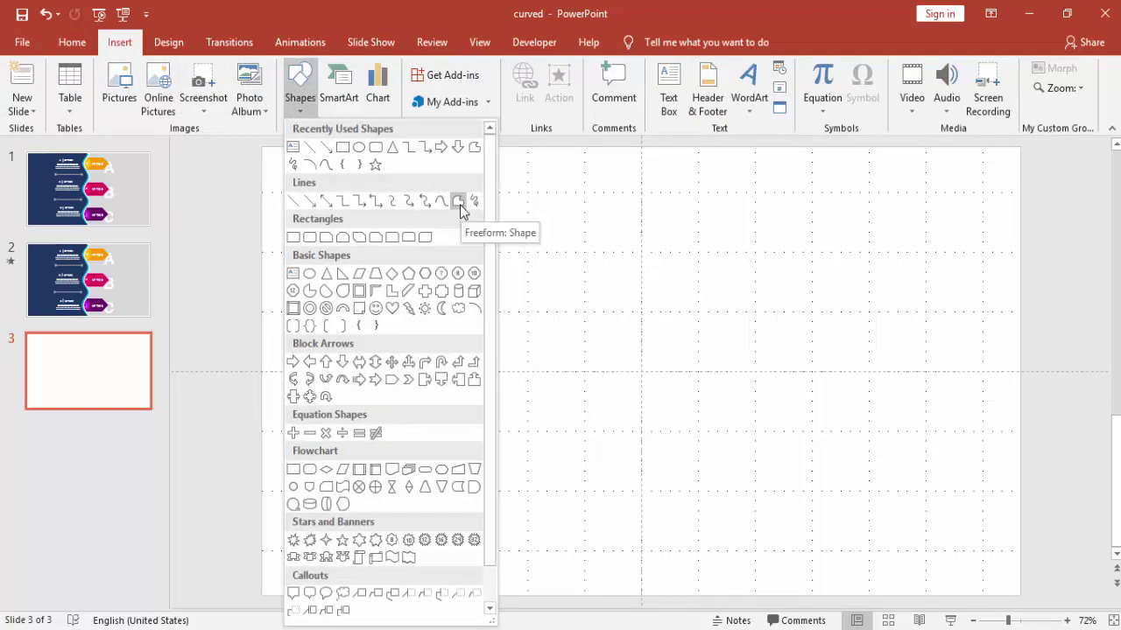
click(457, 201)
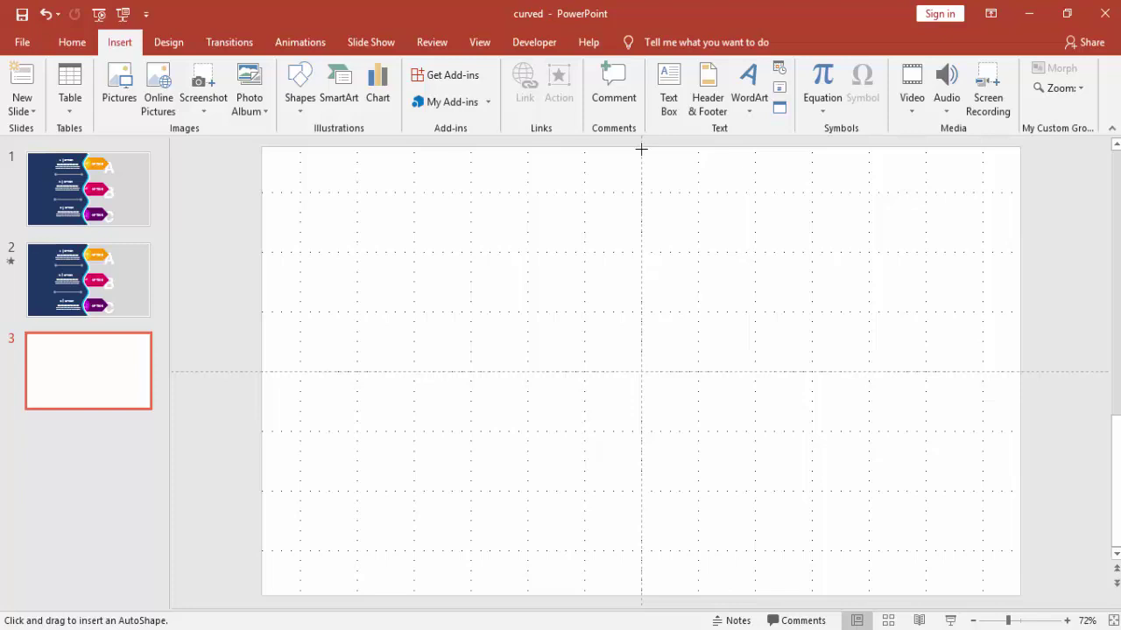
click(640, 150)
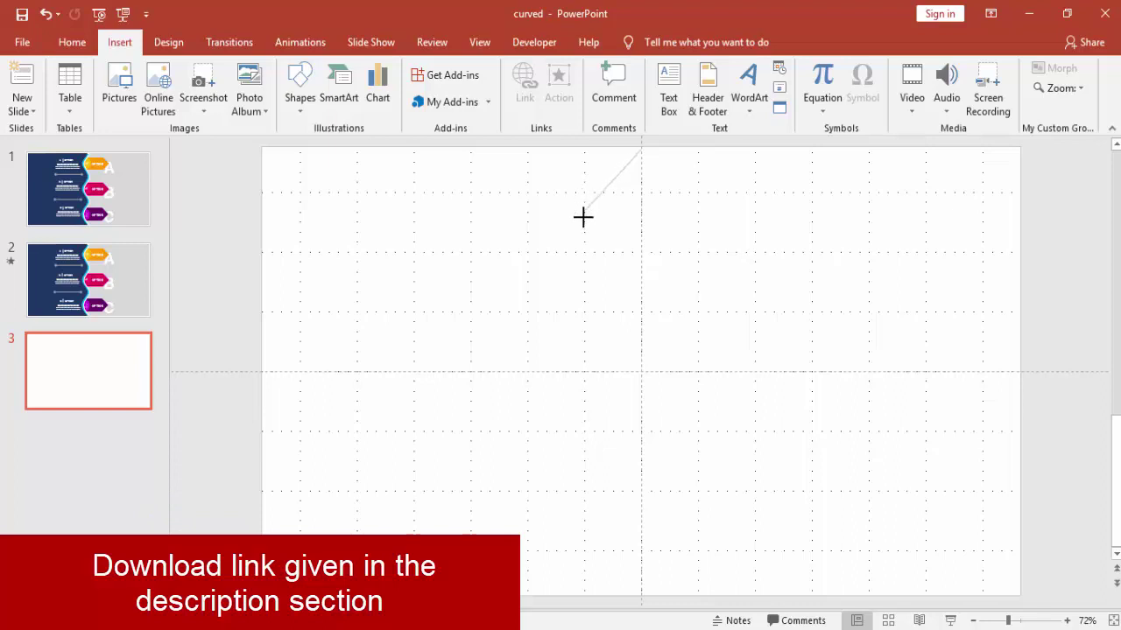
click(584, 218)
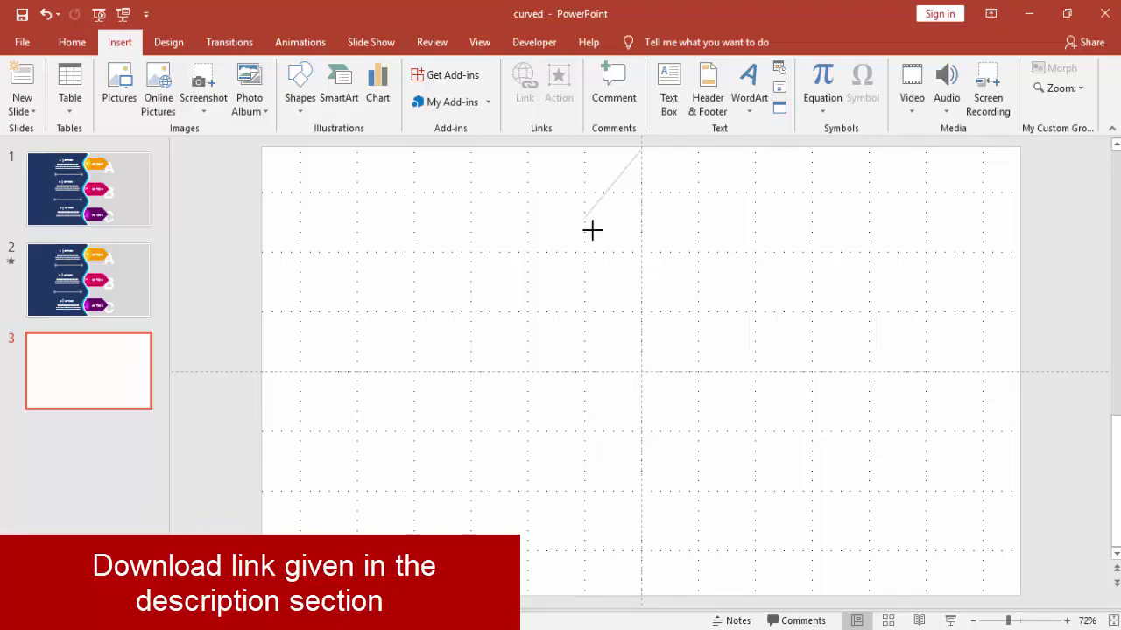
click(641, 290)
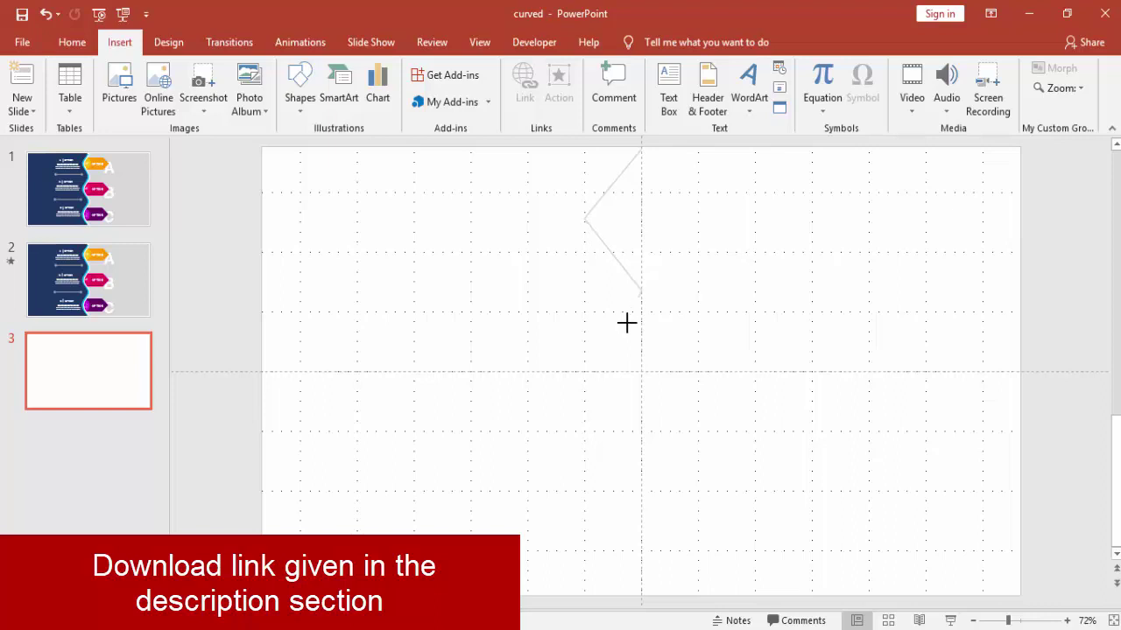
click(586, 371)
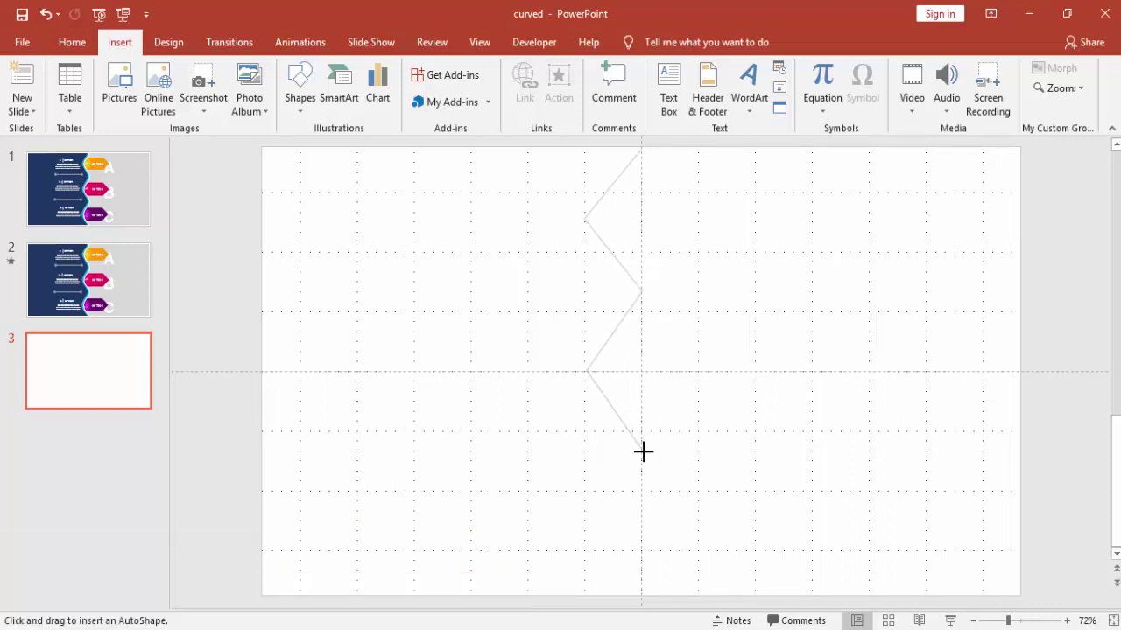
click(641, 451)
click(584, 524)
click(639, 594)
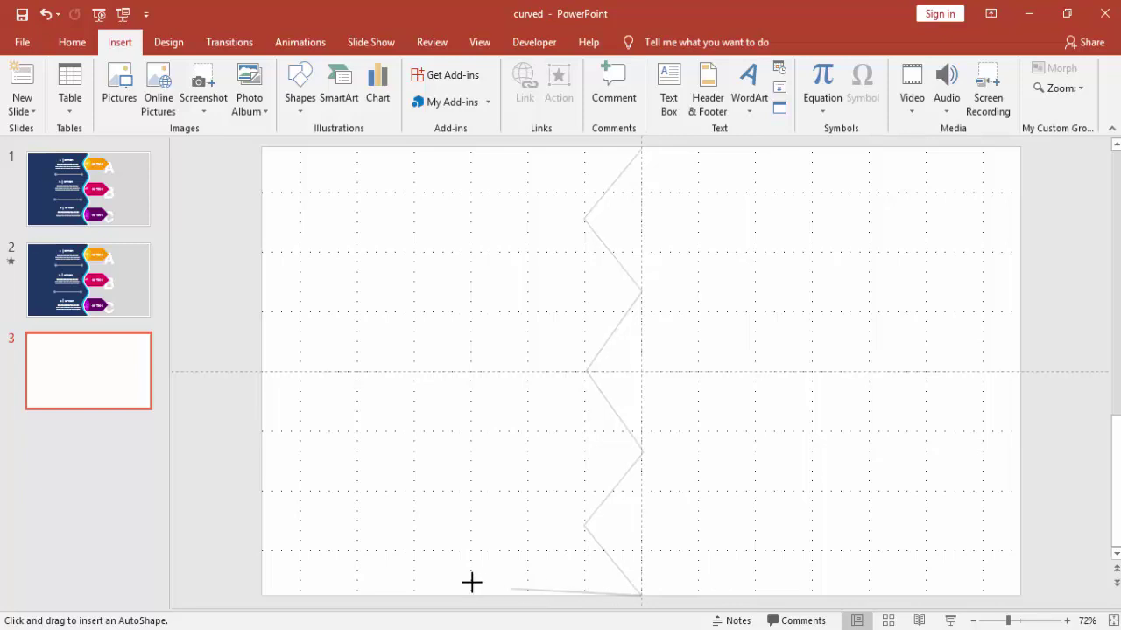
click(260, 594)
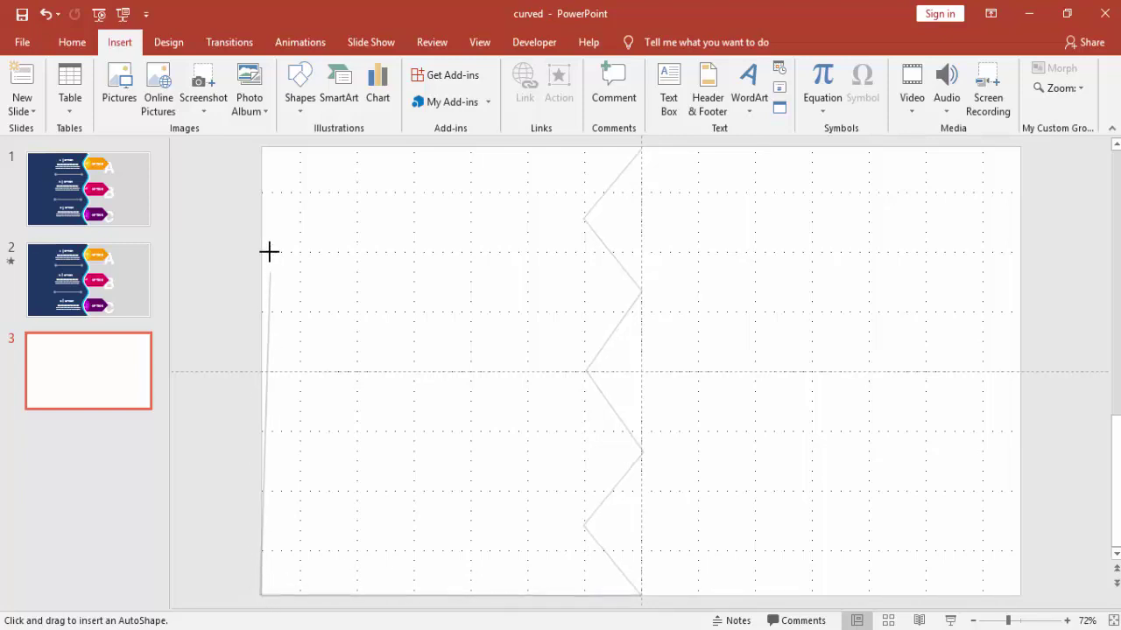
click(260, 147)
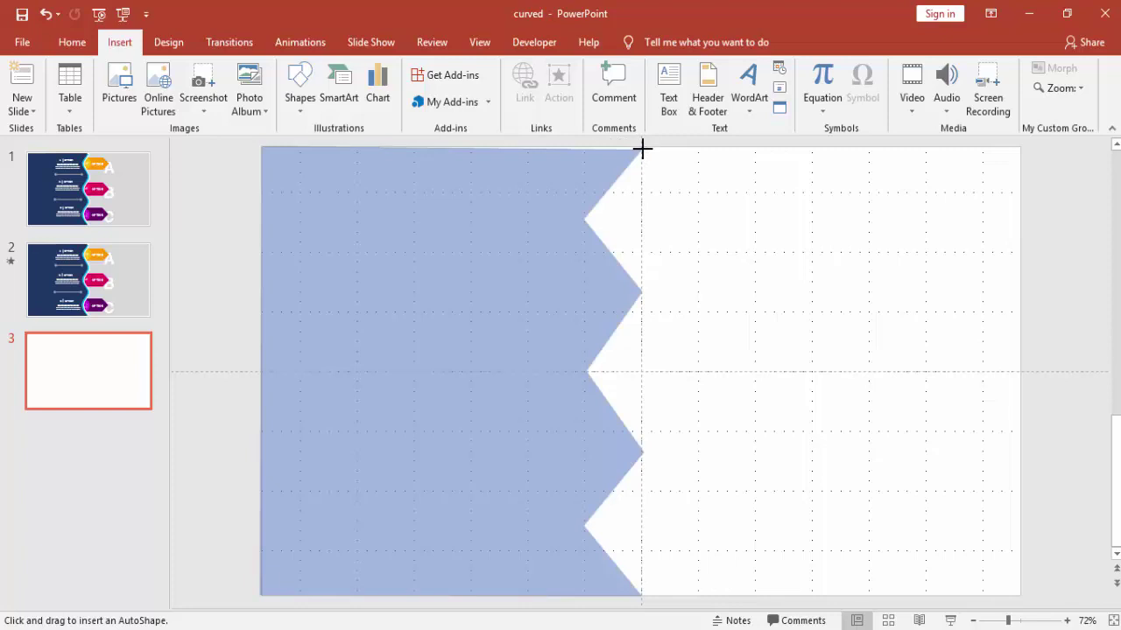
- Close the freeform into a filled panel and enter Edit Points mode on it
double_click(641, 148)
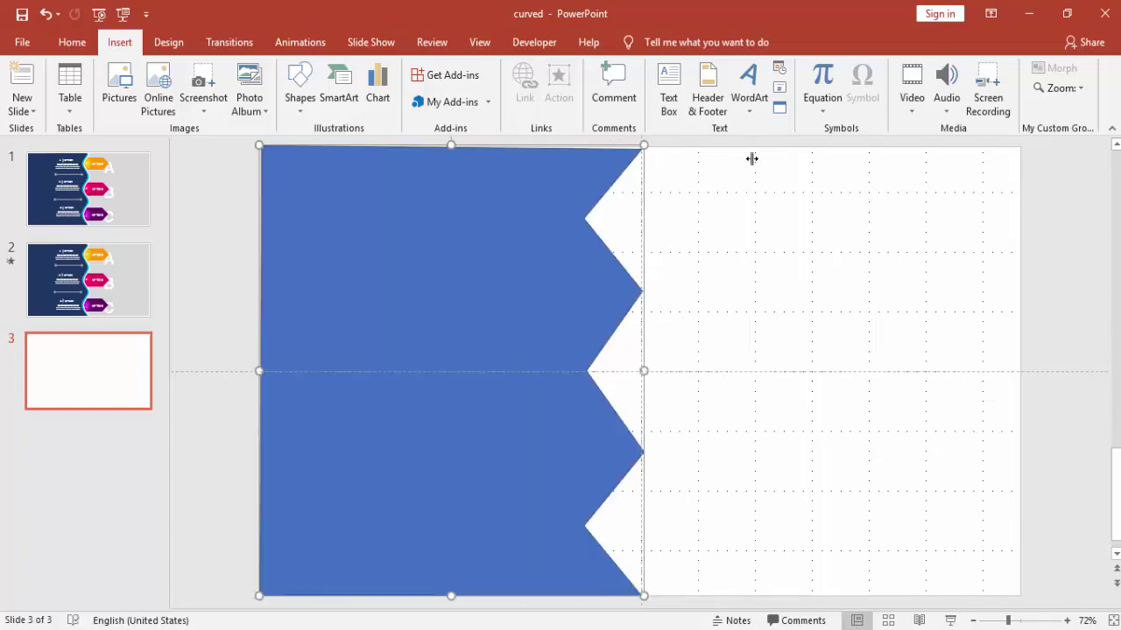
click(743, 233)
click(543, 236)
right_click(543, 235)
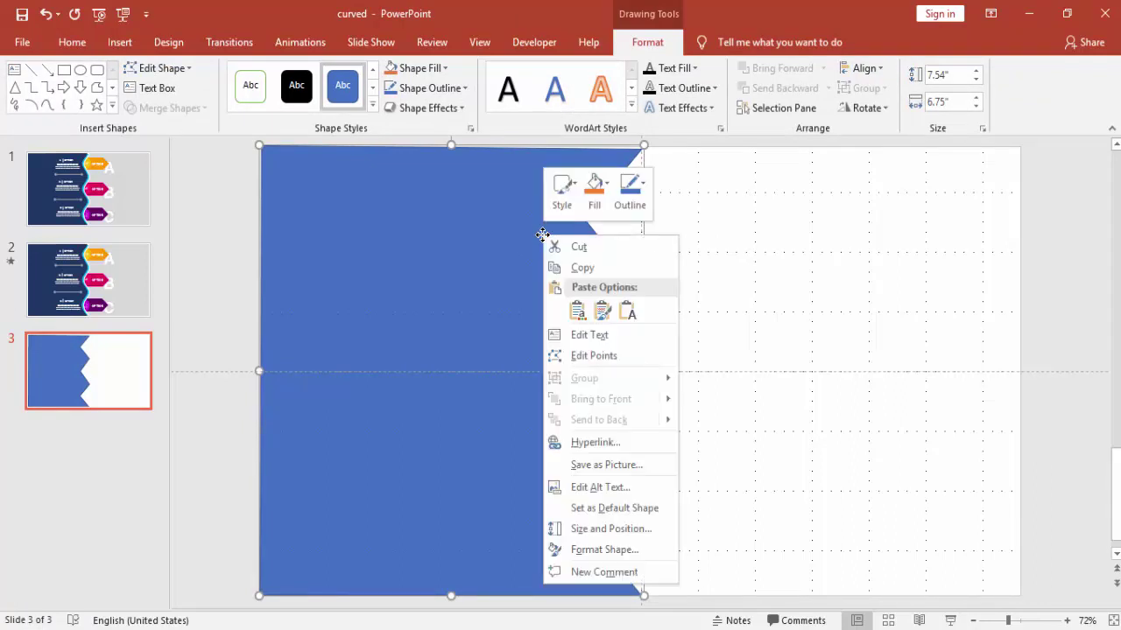
click(582, 355)
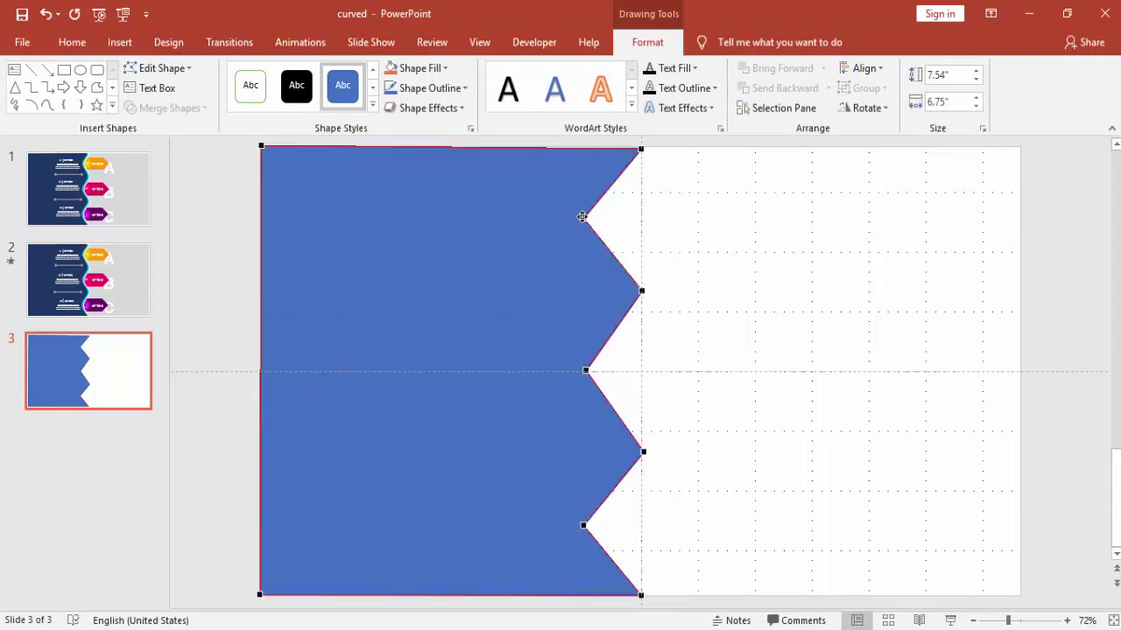
- Make the upper inward, centre-line, middle inward and lower outer vertices smooth points
right_click(582, 216)
click(626, 313)
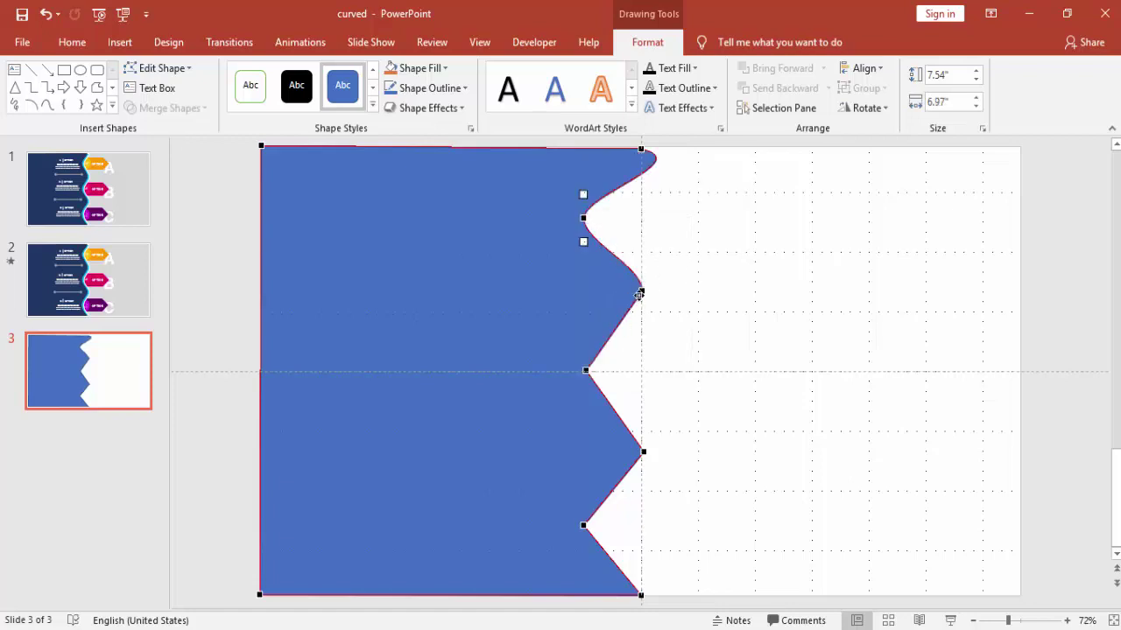
right_click(641, 291)
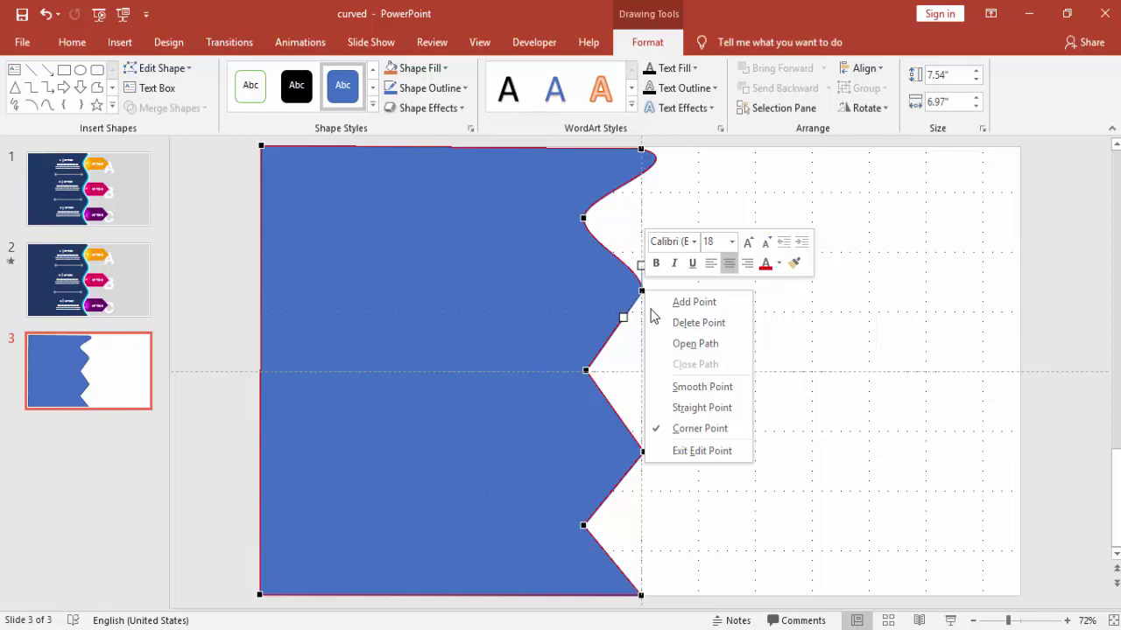
click(697, 387)
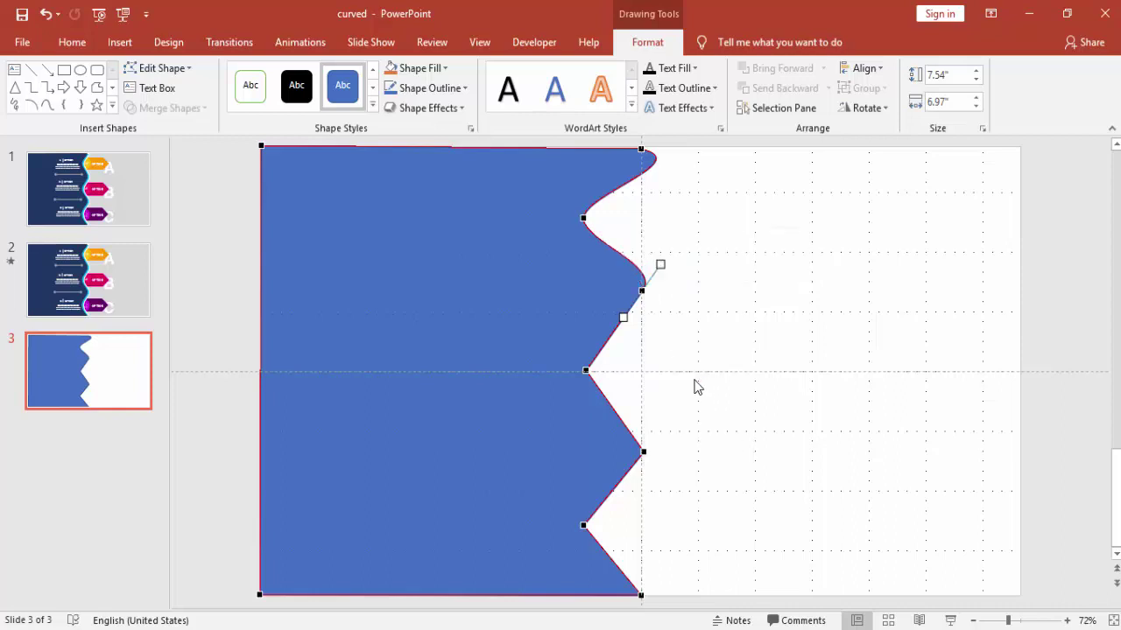
right_click(585, 371)
click(634, 467)
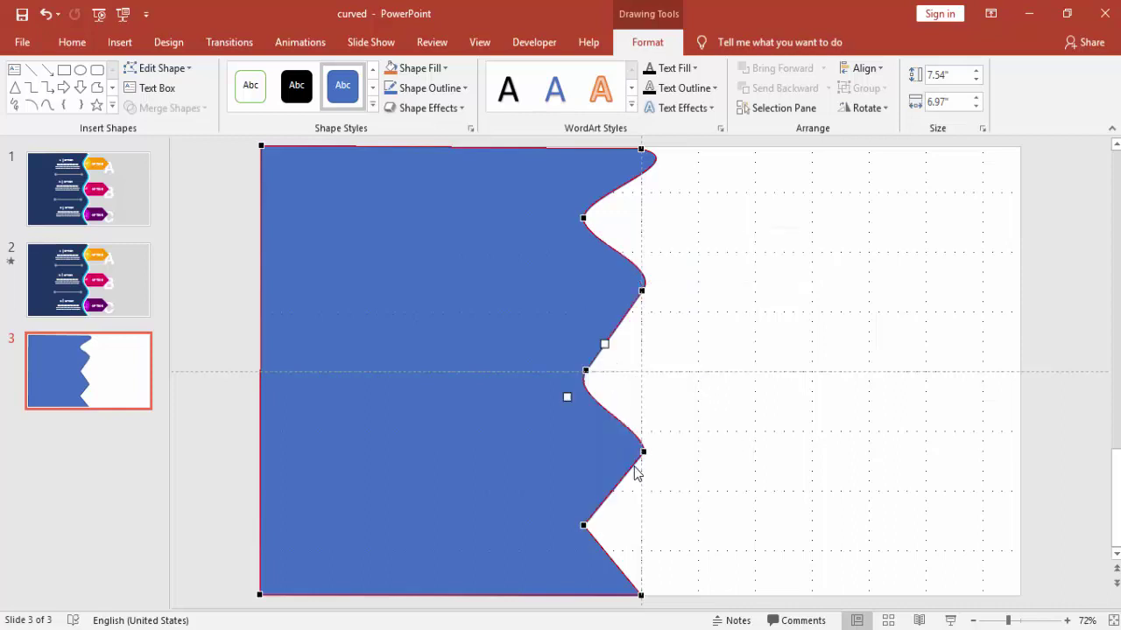
right_click(643, 452)
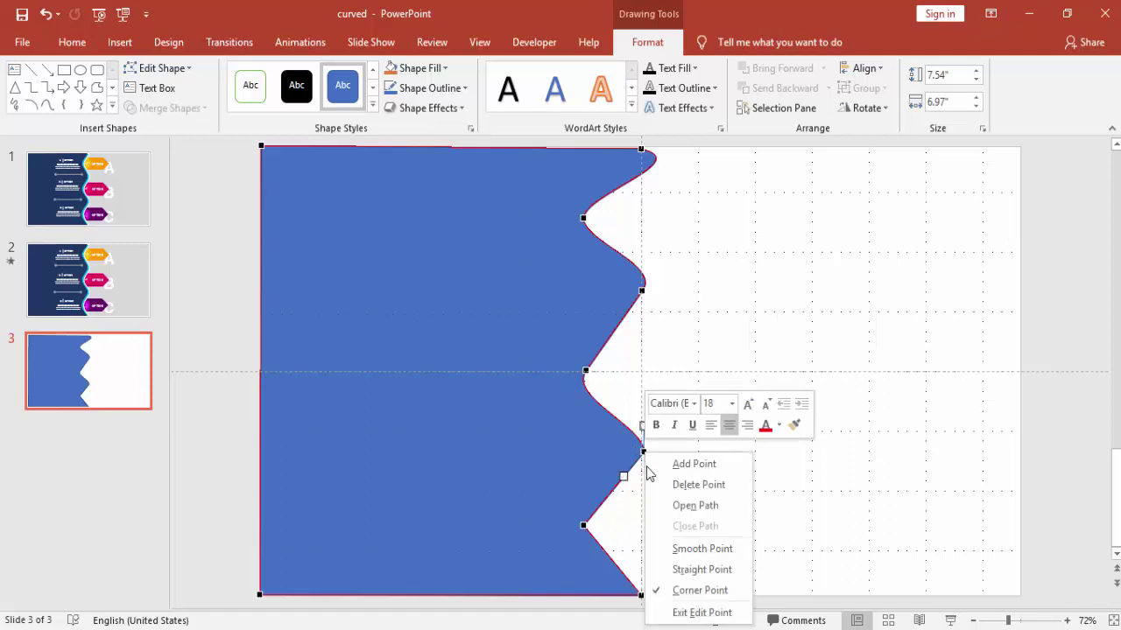
click(687, 551)
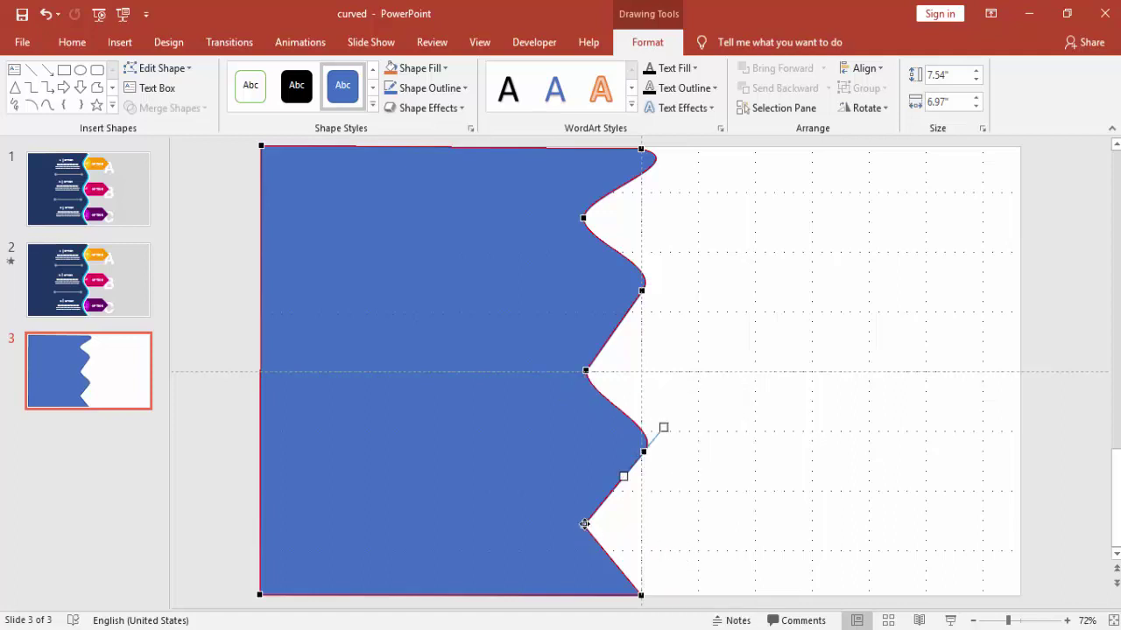
- Make the lowest inward, bottom and top vertices smooth points as well
right_click(584, 523)
click(652, 448)
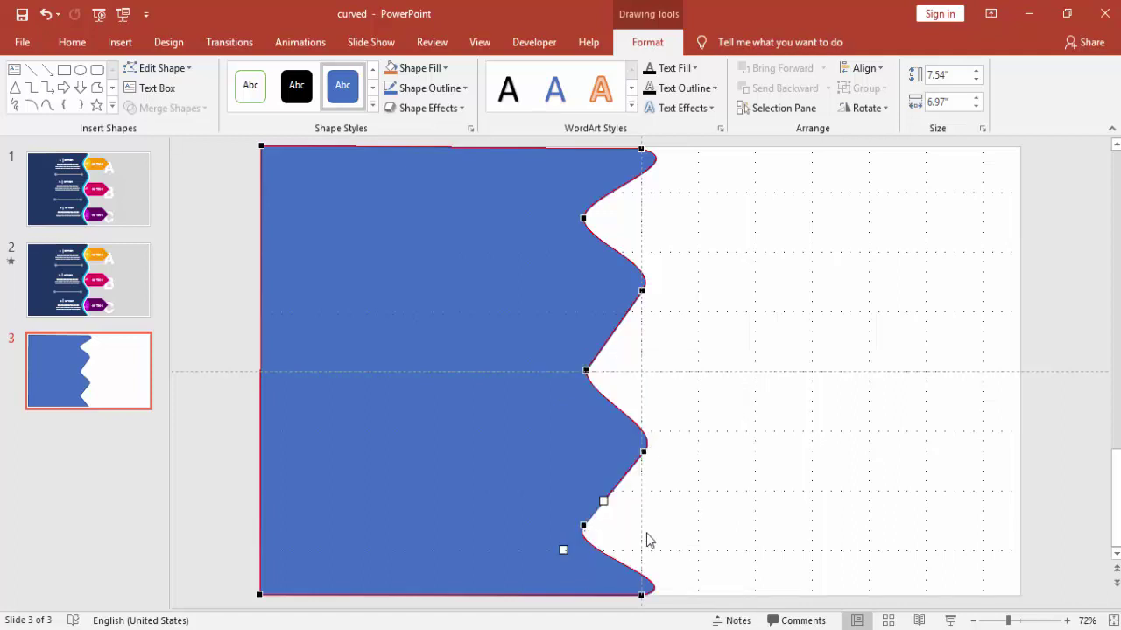
right_click(641, 595)
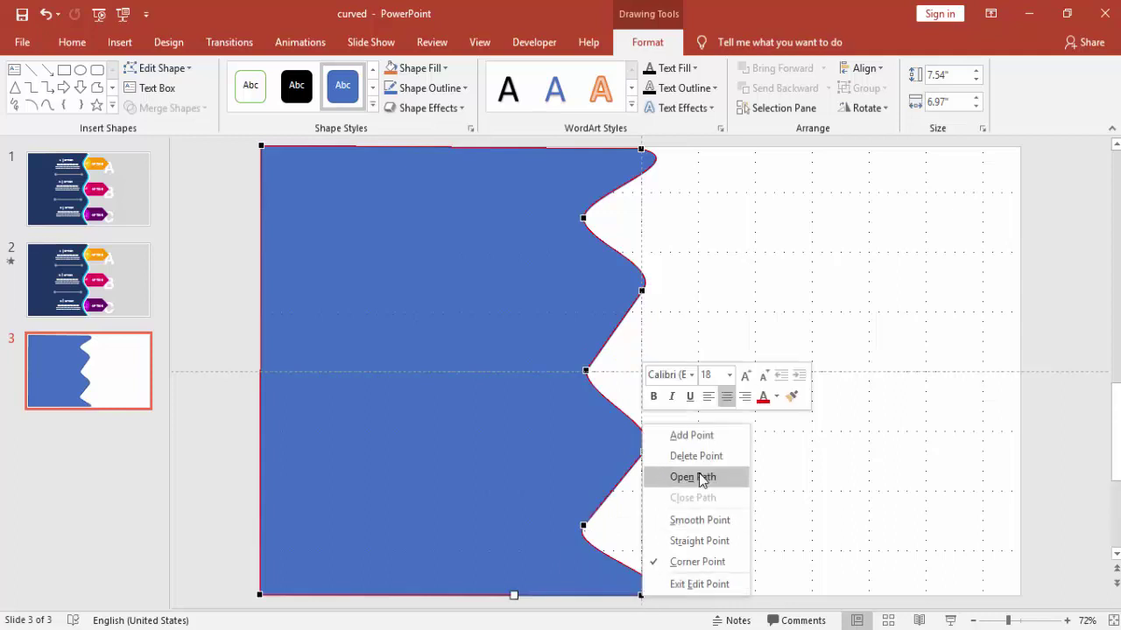
click(699, 520)
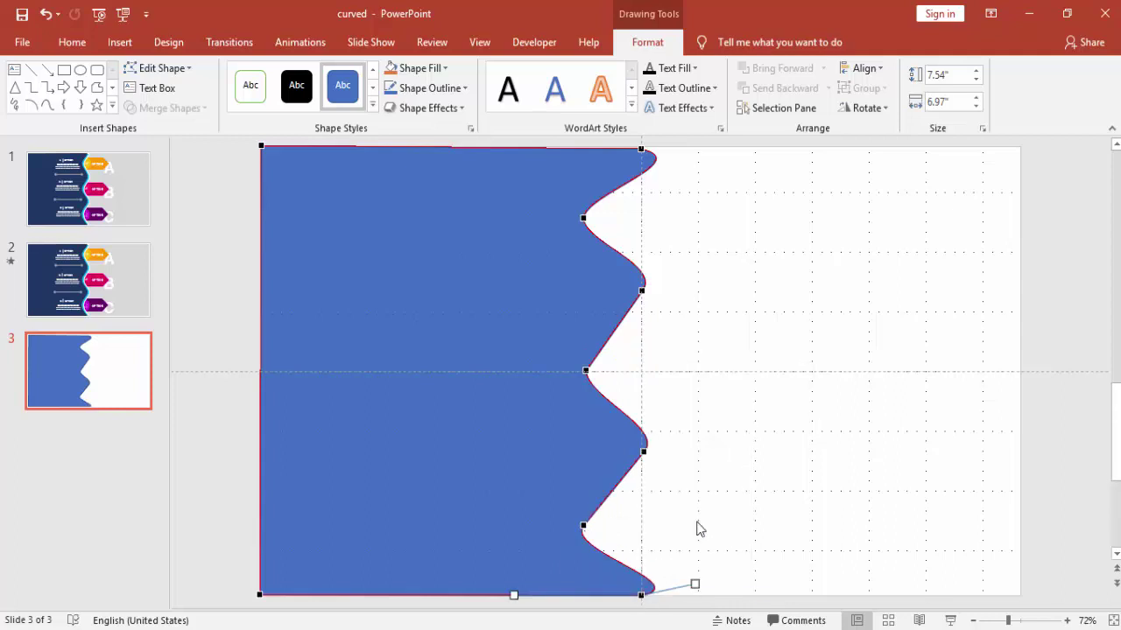
right_click(641, 149)
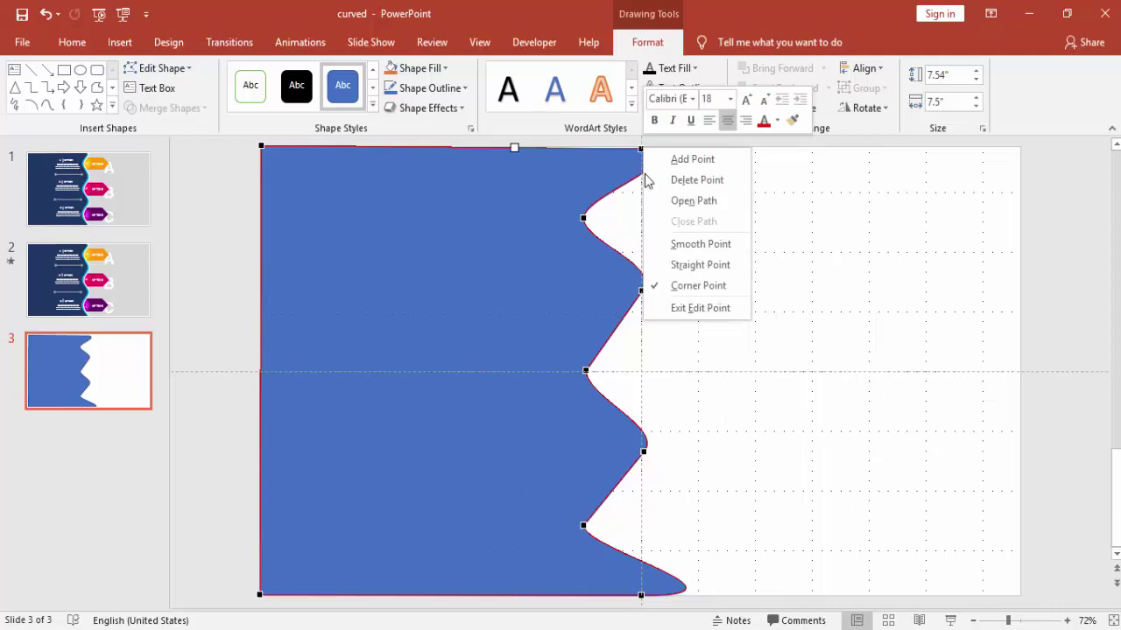
click(701, 249)
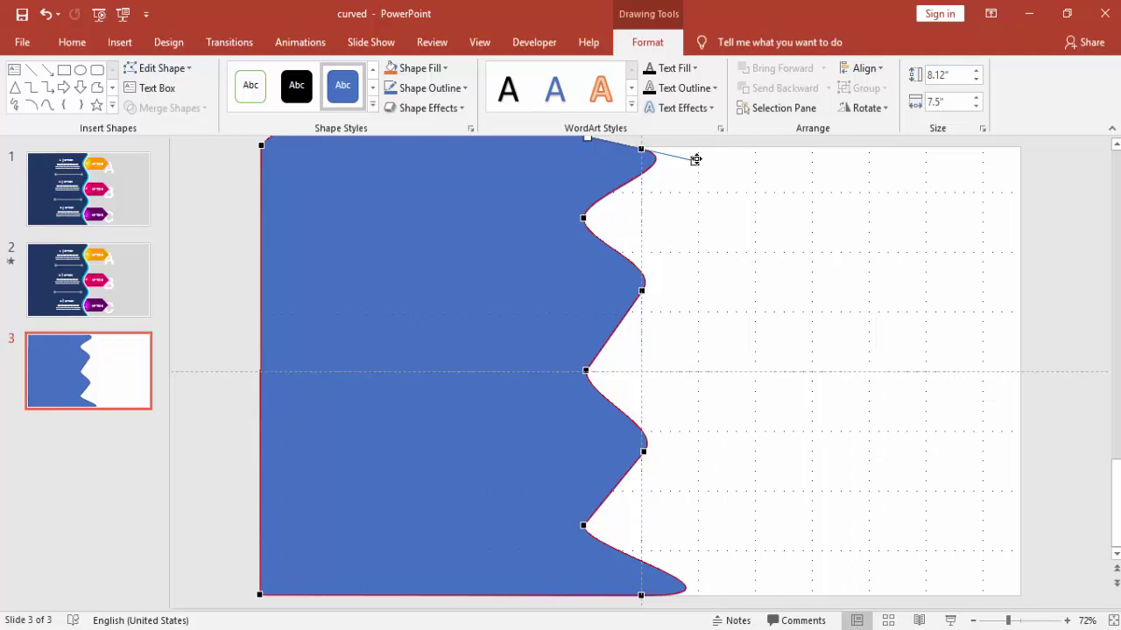
- Reshape the wave curves at the top corner, upper inward vertex and upper centre-line vertex
drag(694, 160, 692, 149)
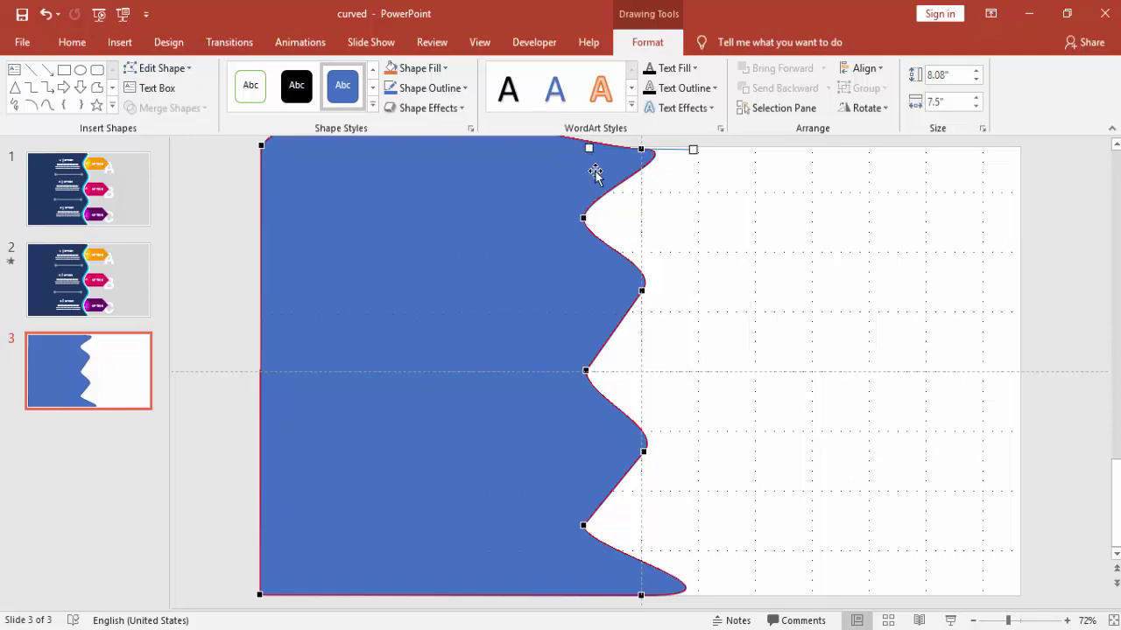
click(582, 218)
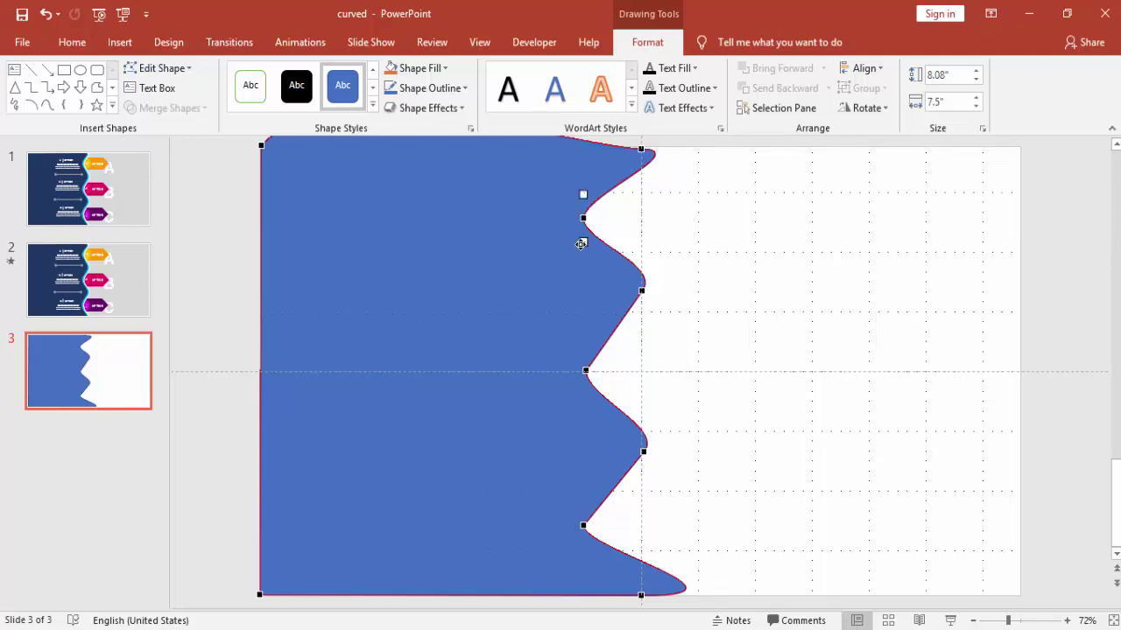
drag(583, 245, 583, 240)
click(640, 290)
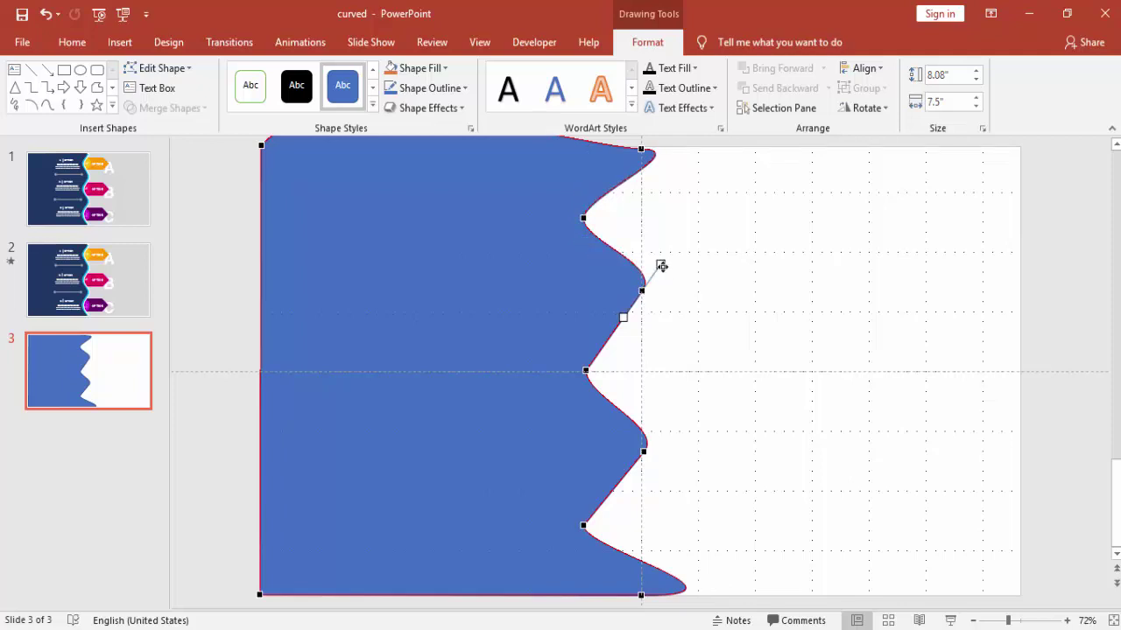
drag(660, 265, 644, 257)
drag(640, 325, 641, 310)
drag(643, 269, 644, 266)
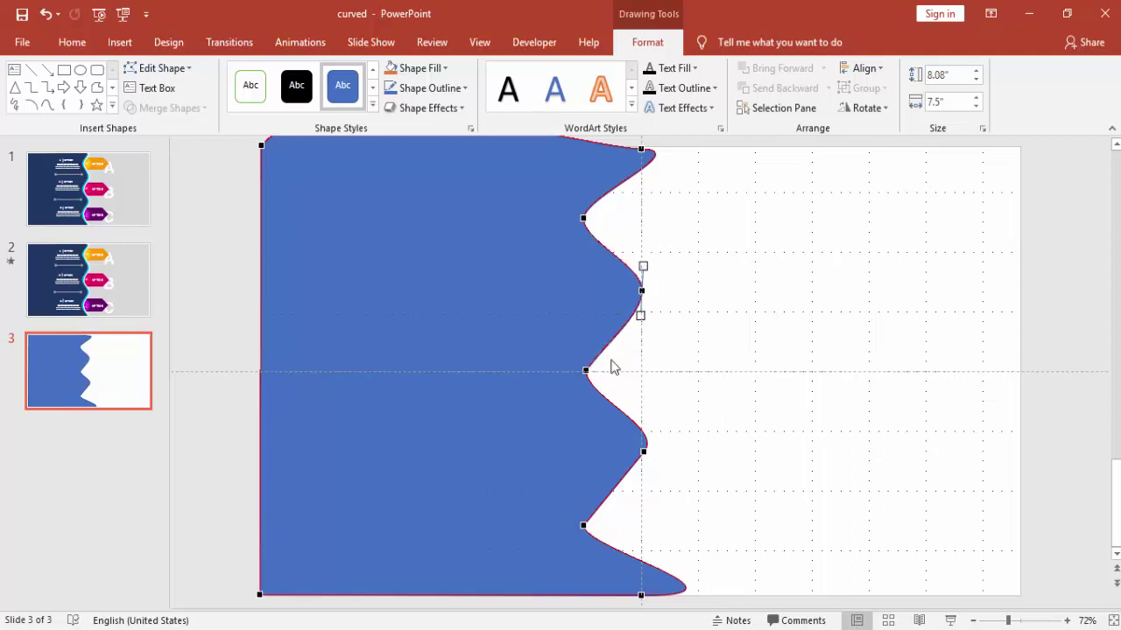
- Reshape the middle and lower bends and round the curve at the bottom-right corner
click(585, 371)
drag(604, 347, 587, 344)
click(642, 451)
drag(664, 427, 643, 420)
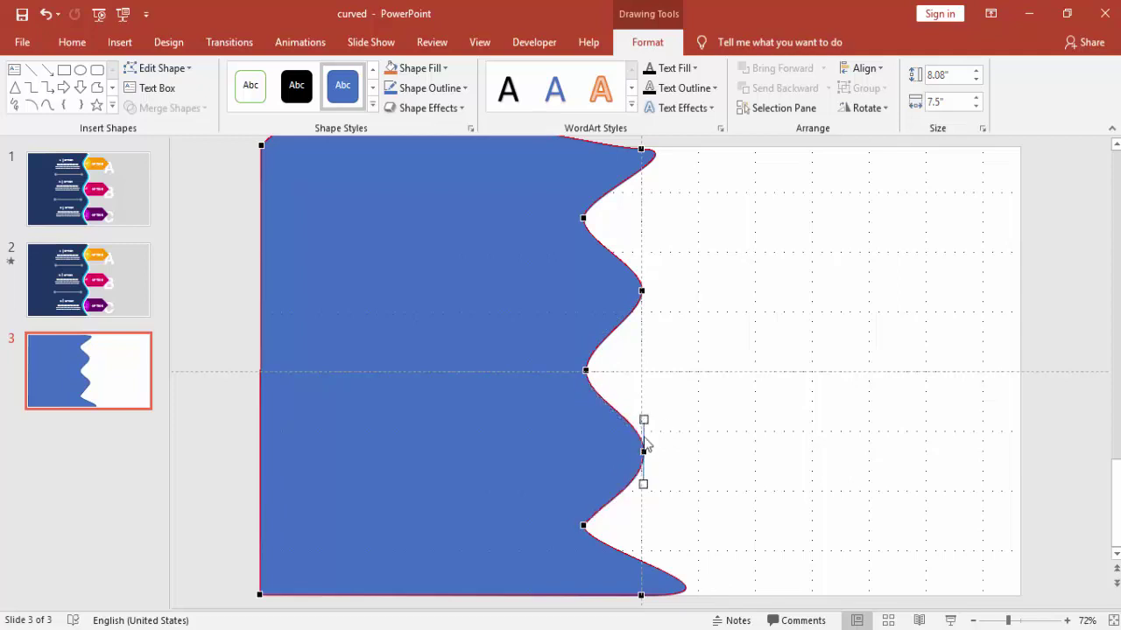
drag(643, 486, 582, 495)
click(581, 525)
click(640, 596)
drag(769, 595, 645, 563)
- Pull the bottom corner's curve inward and flatten the panel's curved top edge
scroll(665, 567, down, 1)
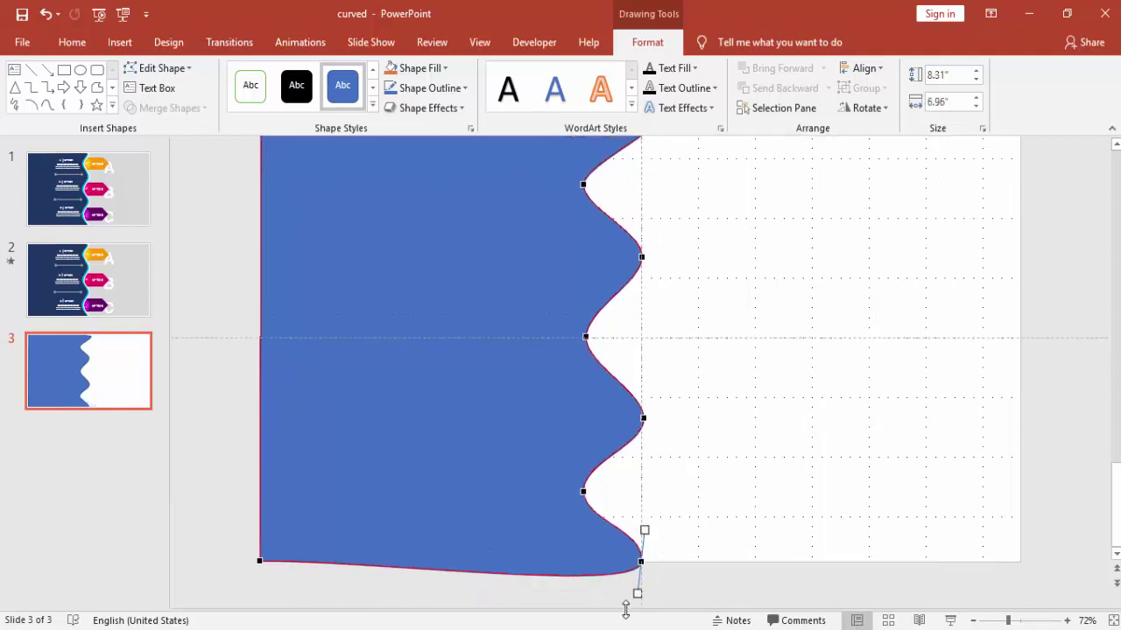
drag(637, 596, 618, 577)
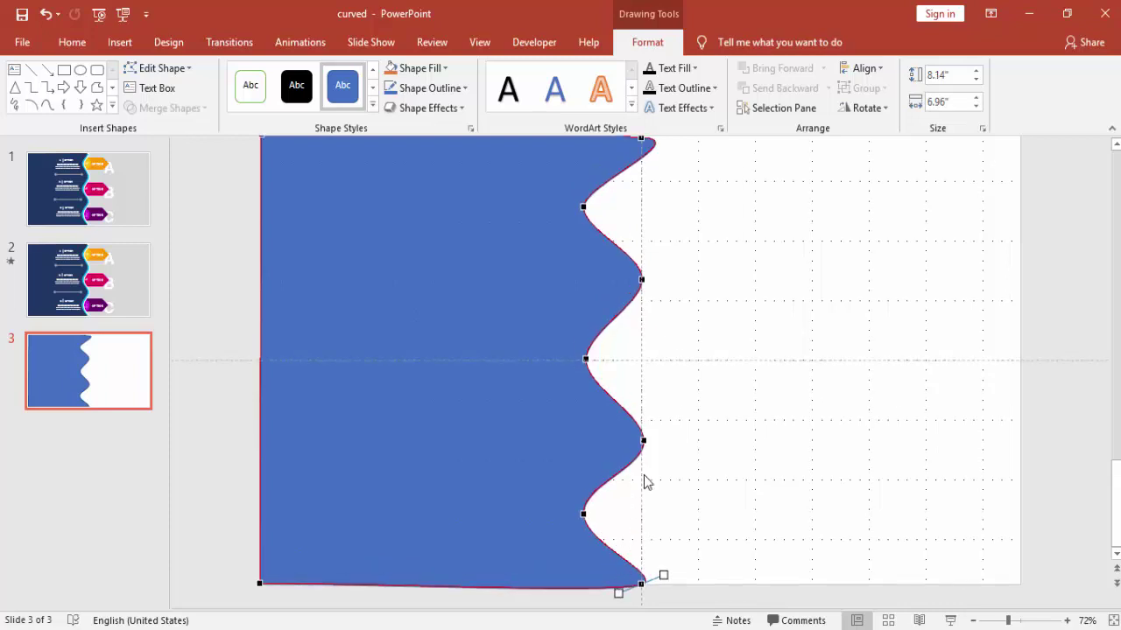
scroll(645, 482, up, 2)
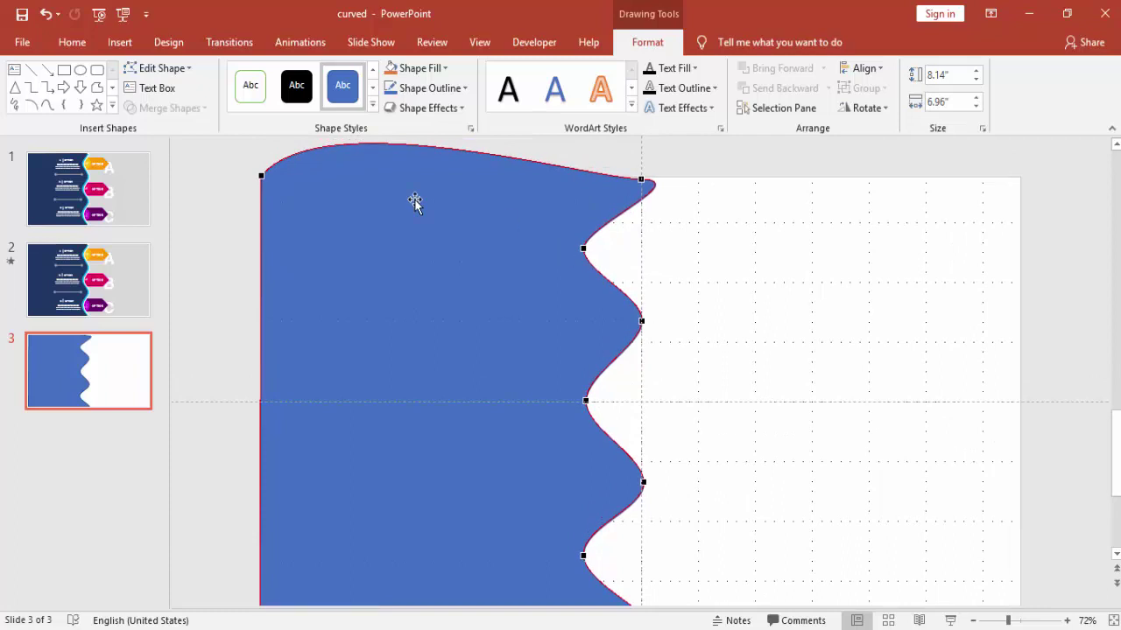
click(262, 174)
scroll(403, 271, up, 2)
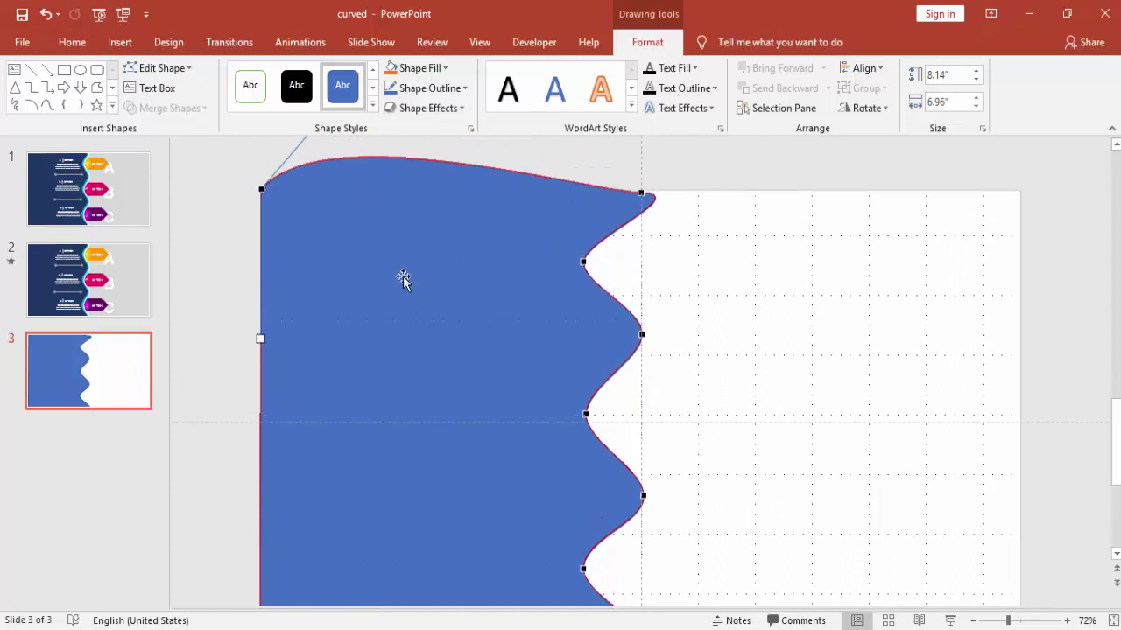
drag(327, 142, 371, 150)
- Nudge the top-right corner vertex and finish editing points
scroll(373, 187, down, 1)
click(642, 157)
mouse_move(641, 152)
mouse_down()
mouse_move(673, 155)
mouse_move(658, 156)
mouse_up()
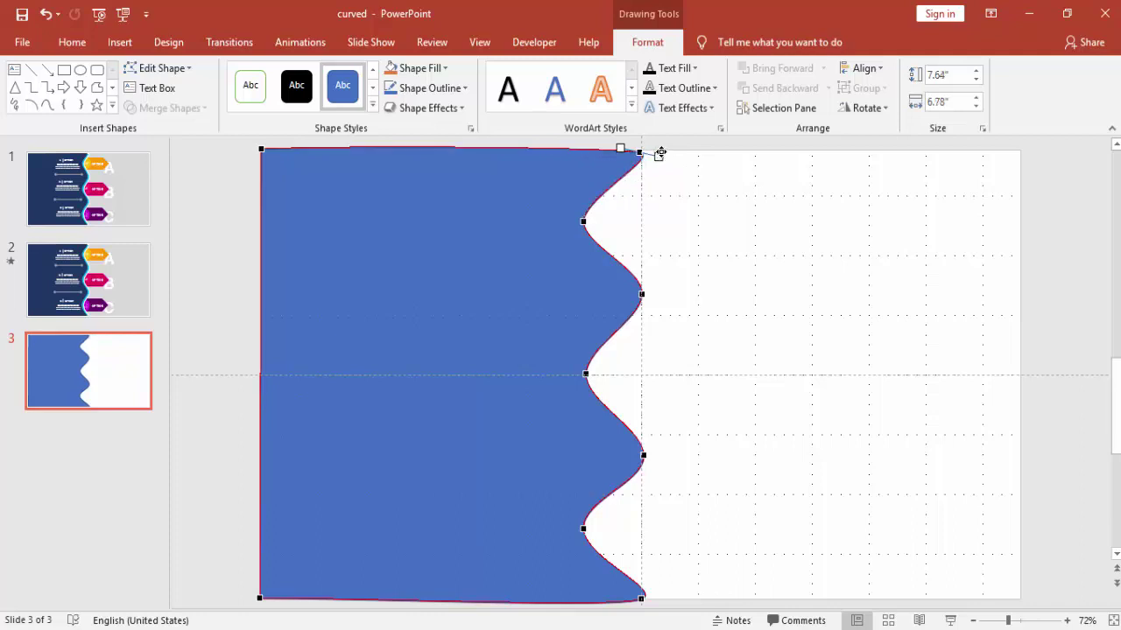
click(709, 290)
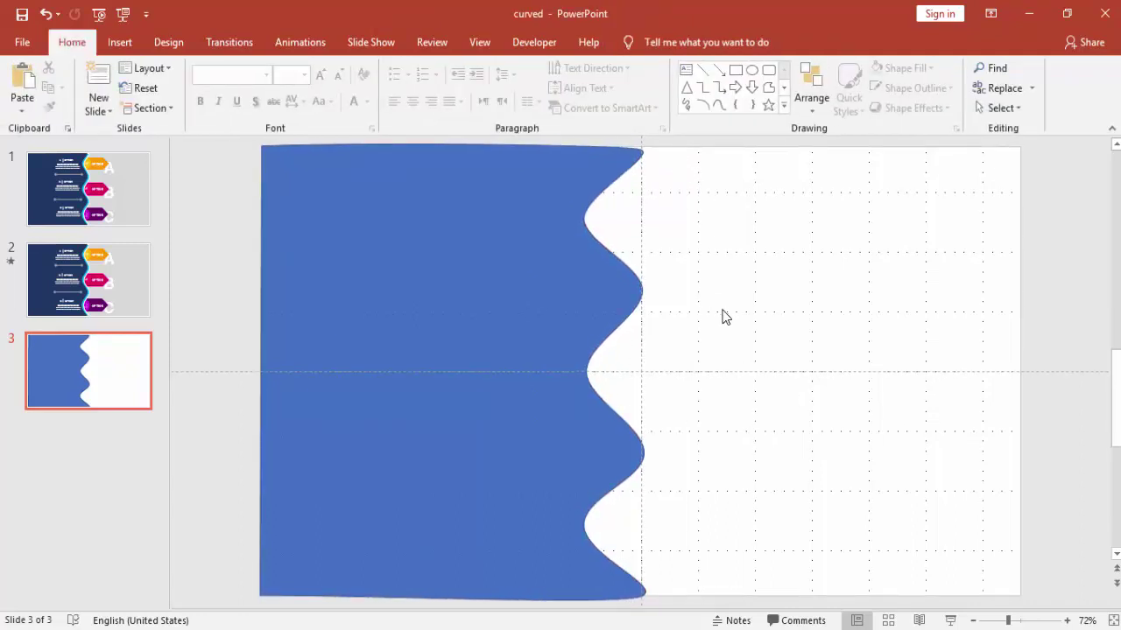
- Shift the three inner wave troughs to the right for shallower waves
click(595, 315)
right_click(596, 321)
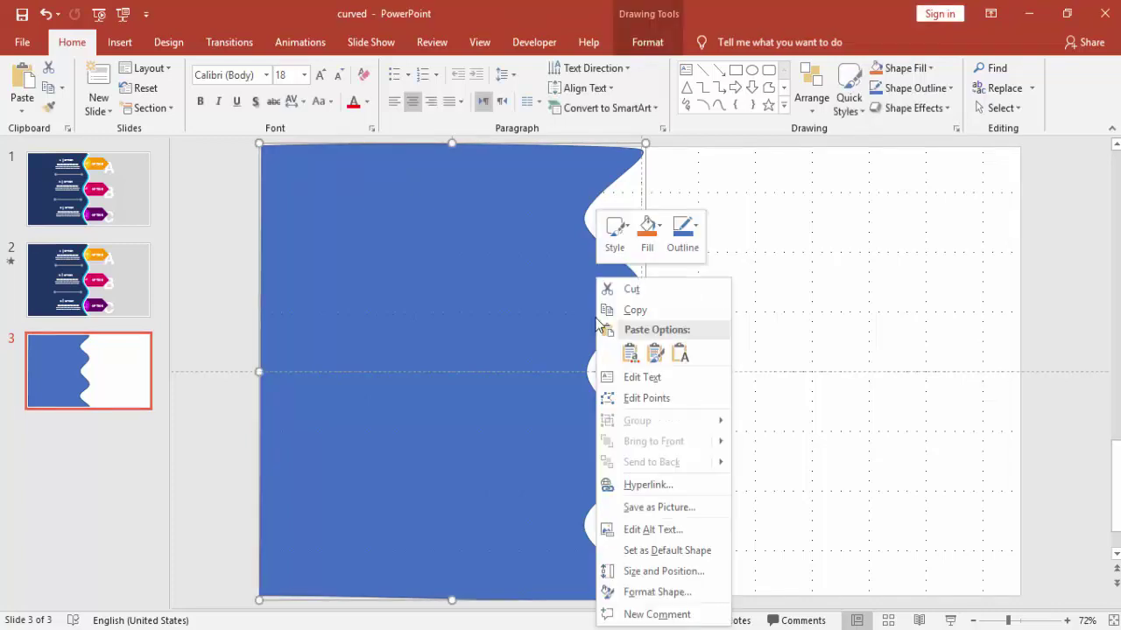
click(643, 398)
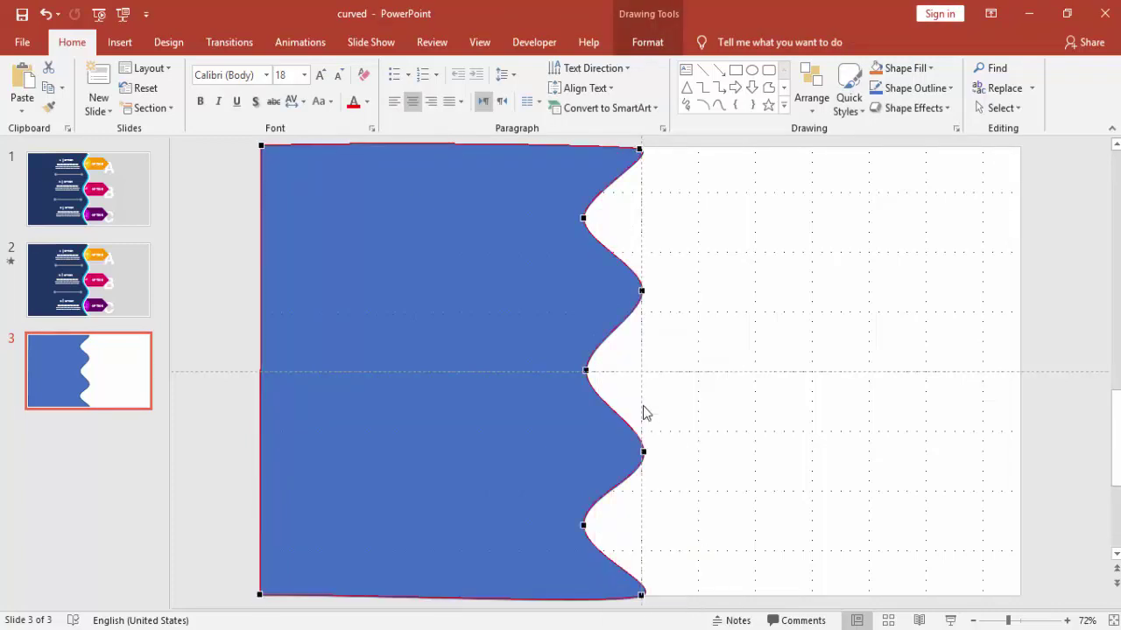
click(583, 221)
drag(583, 221, 604, 217)
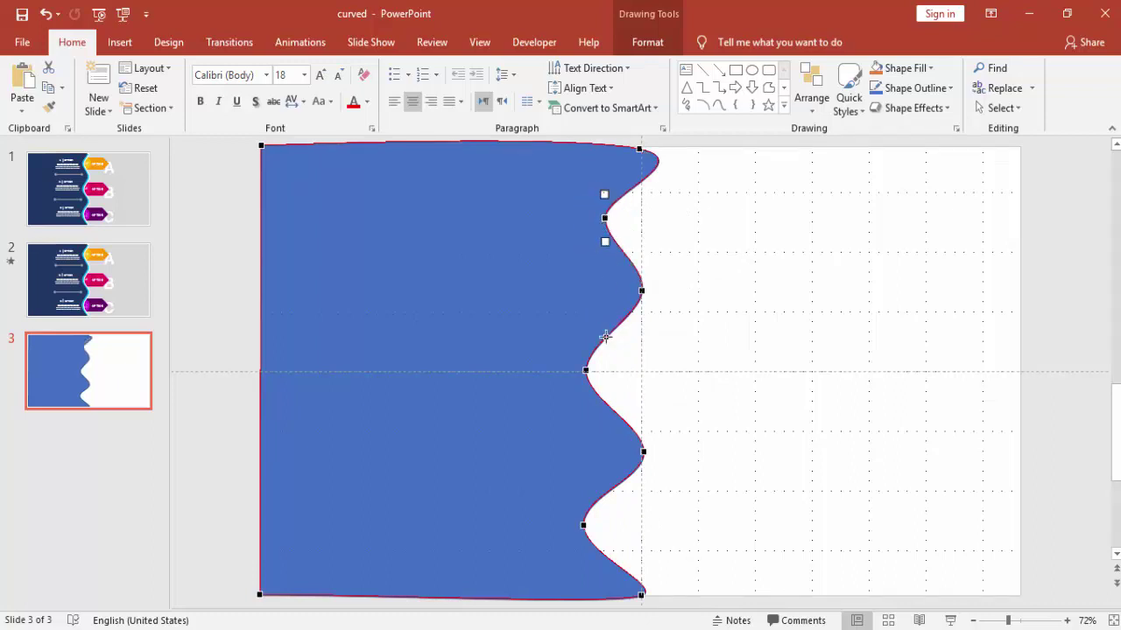
click(585, 372)
drag(584, 372, 608, 372)
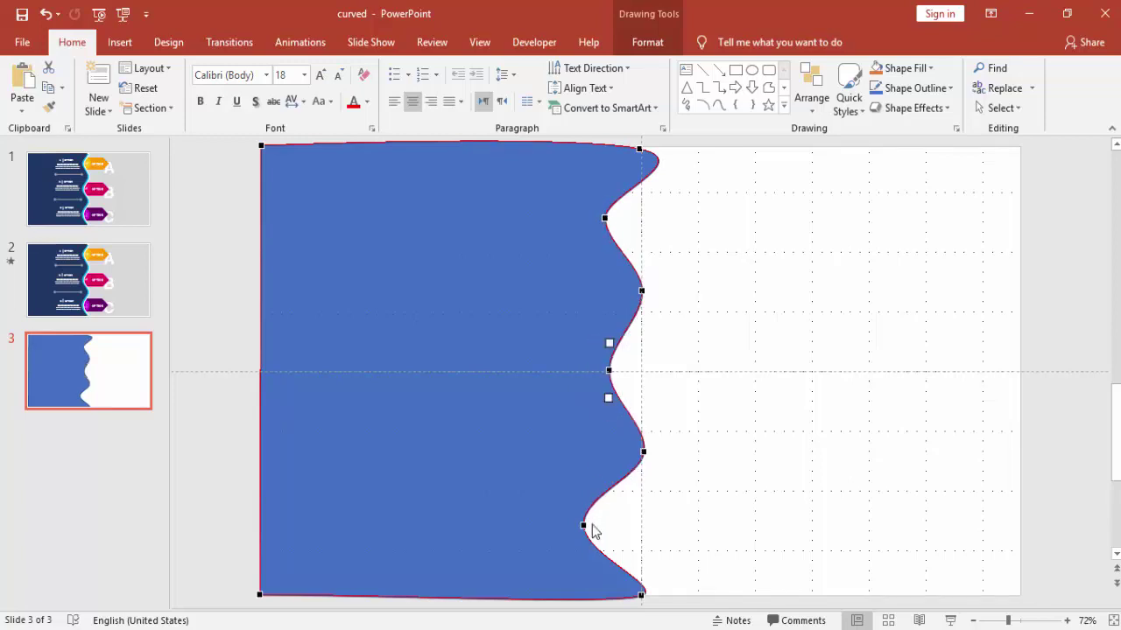
drag(585, 526, 602, 527)
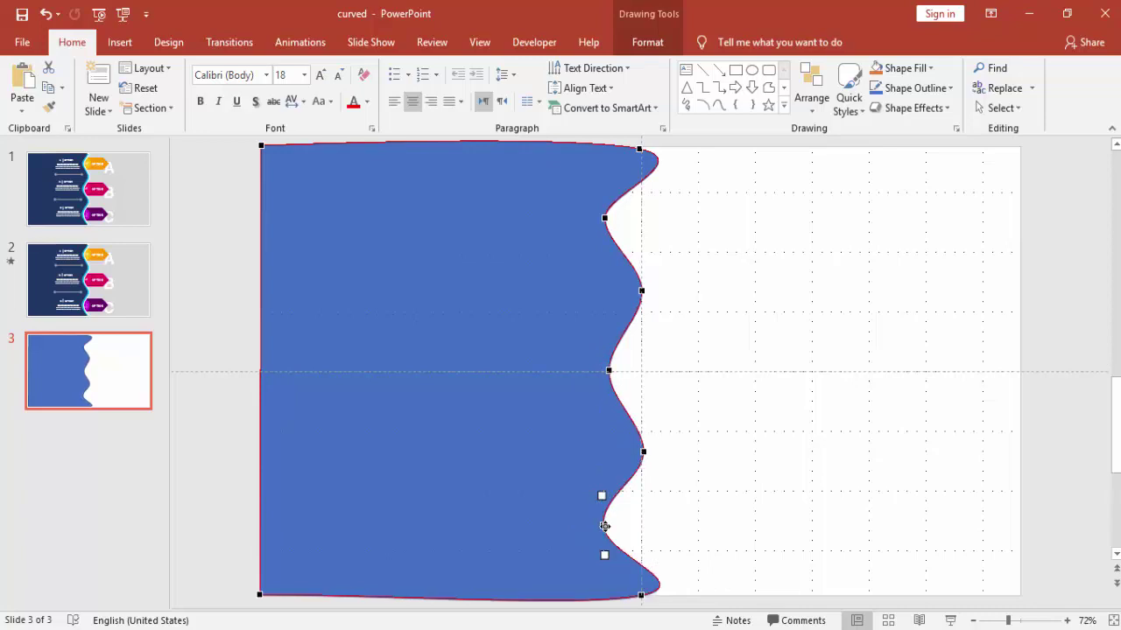
- Ease the curve at the panel's bottom-right corner
click(641, 595)
drag(699, 583, 622, 582)
scroll(652, 580, down, 1)
scroll(673, 554, up, 1)
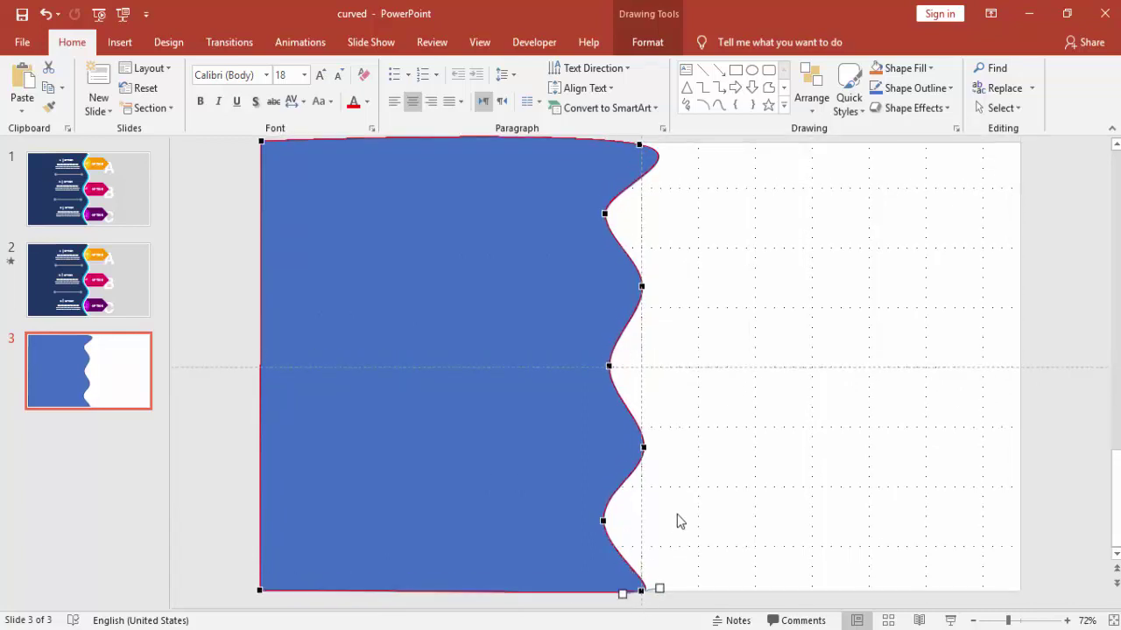
scroll(672, 267, up, 1)
- Smooth the top-right corner curve, removing its outward bulge
click(638, 153)
drag(696, 164, 653, 165)
drag(652, 164, 626, 151)
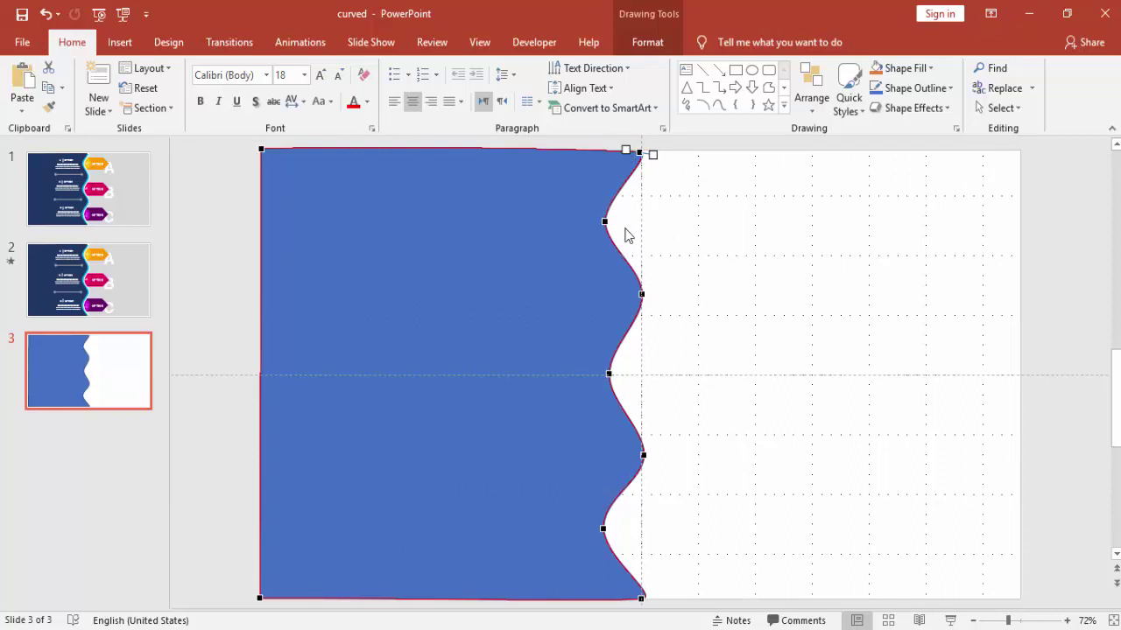
drag(604, 218, 607, 220)
click(646, 155)
drag(698, 162, 619, 154)
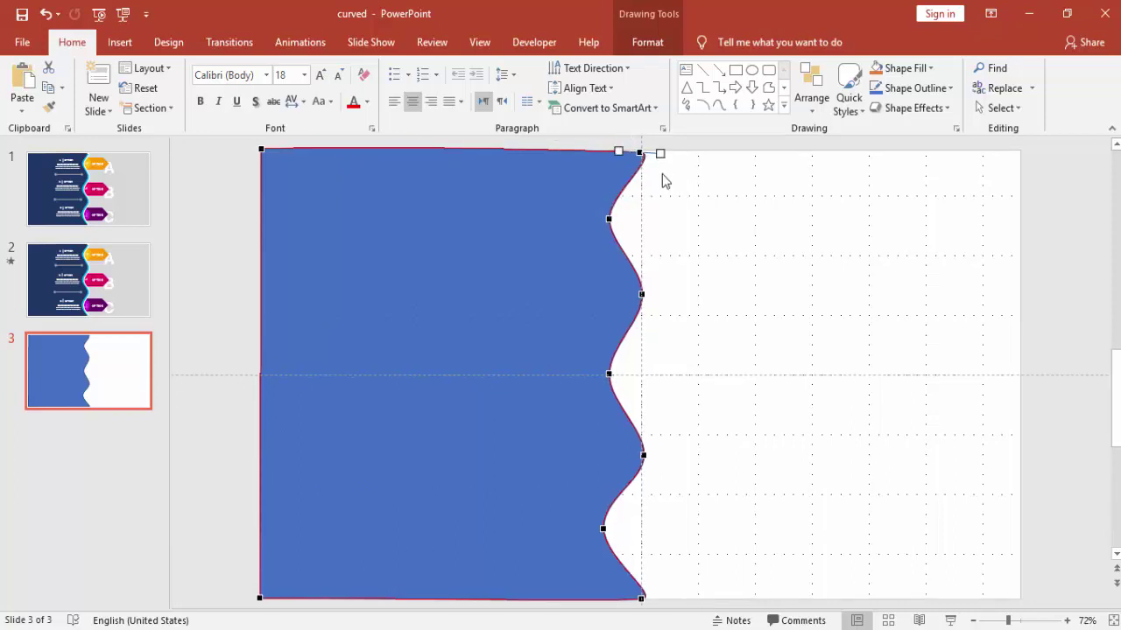
drag(660, 153, 653, 153)
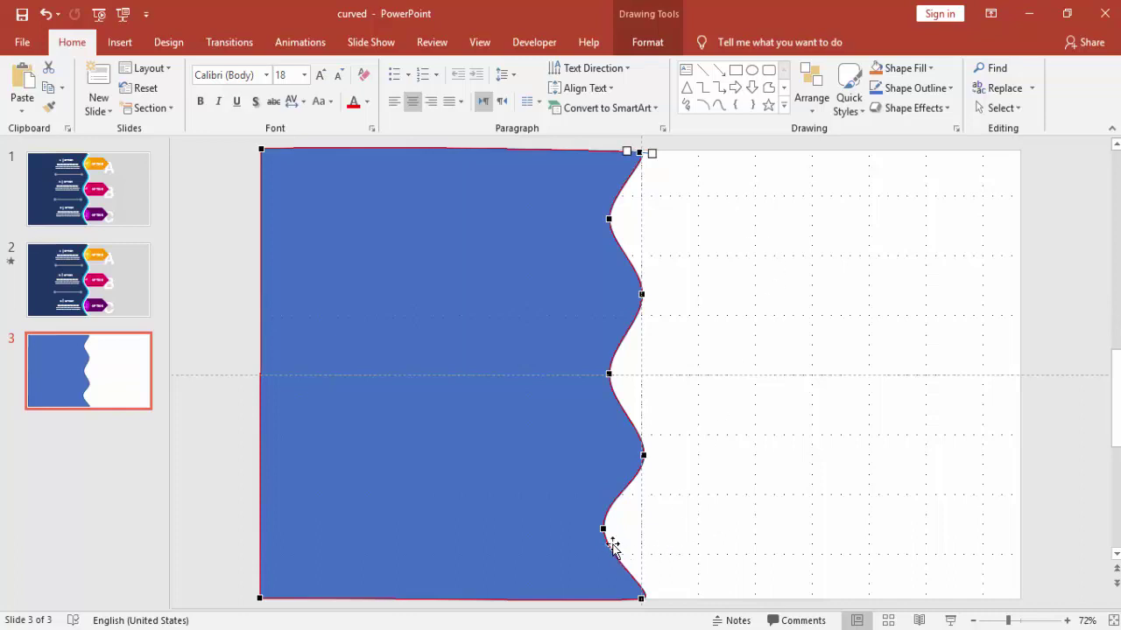
- Adjust the lower trough and pull the bottom-right curve into the corner, then exit point editing
drag(604, 530, 608, 530)
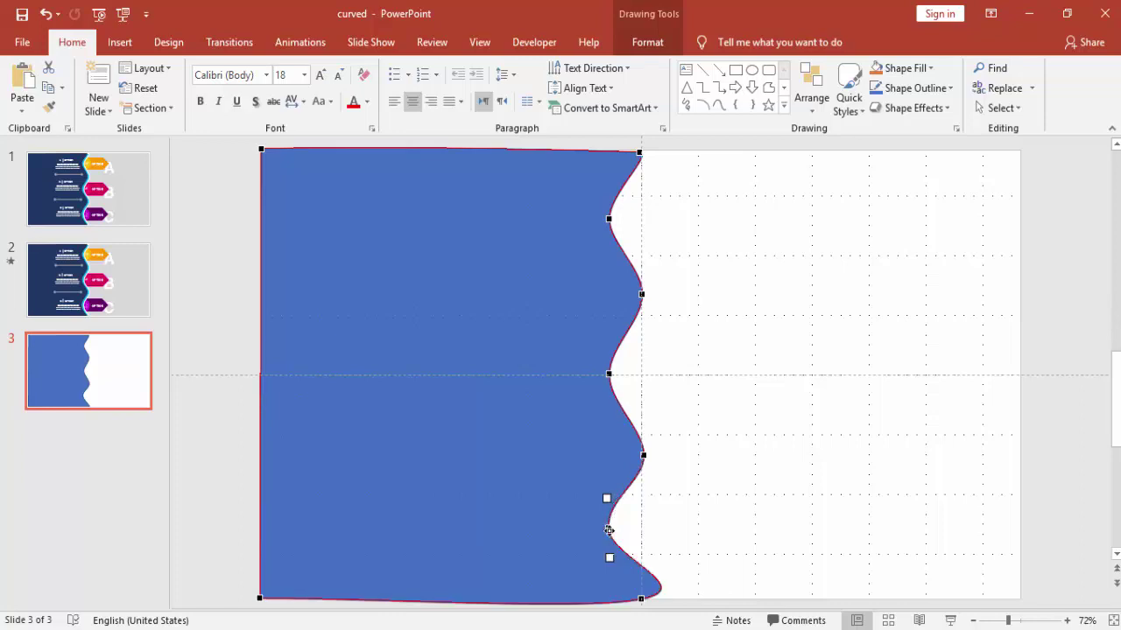
click(643, 600)
drag(699, 588, 649, 590)
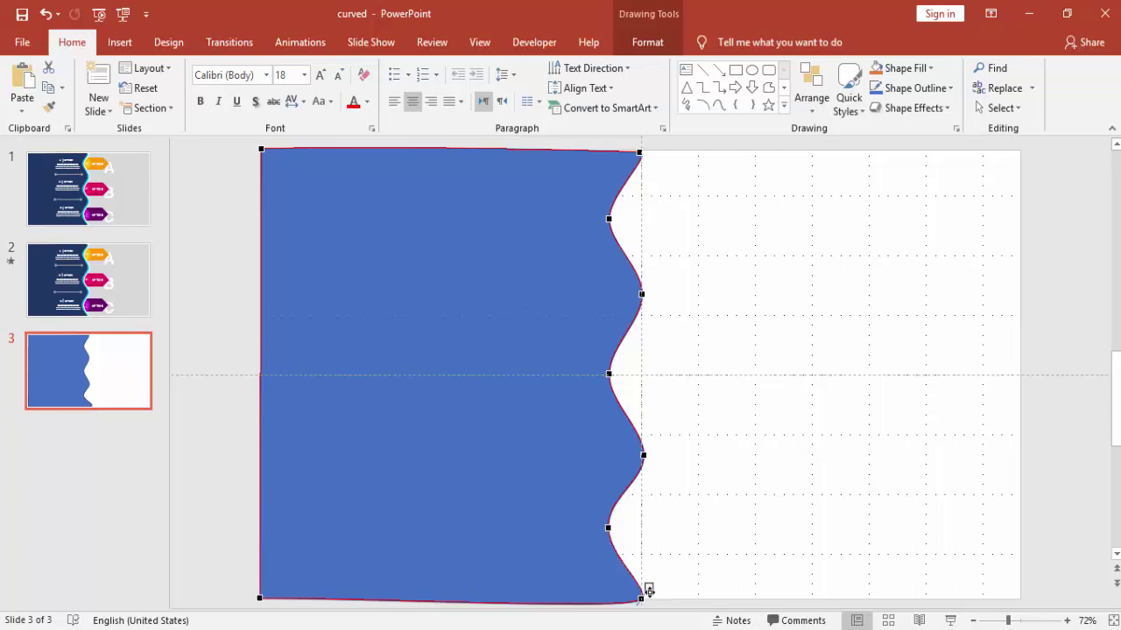
scroll(656, 597, down, 1)
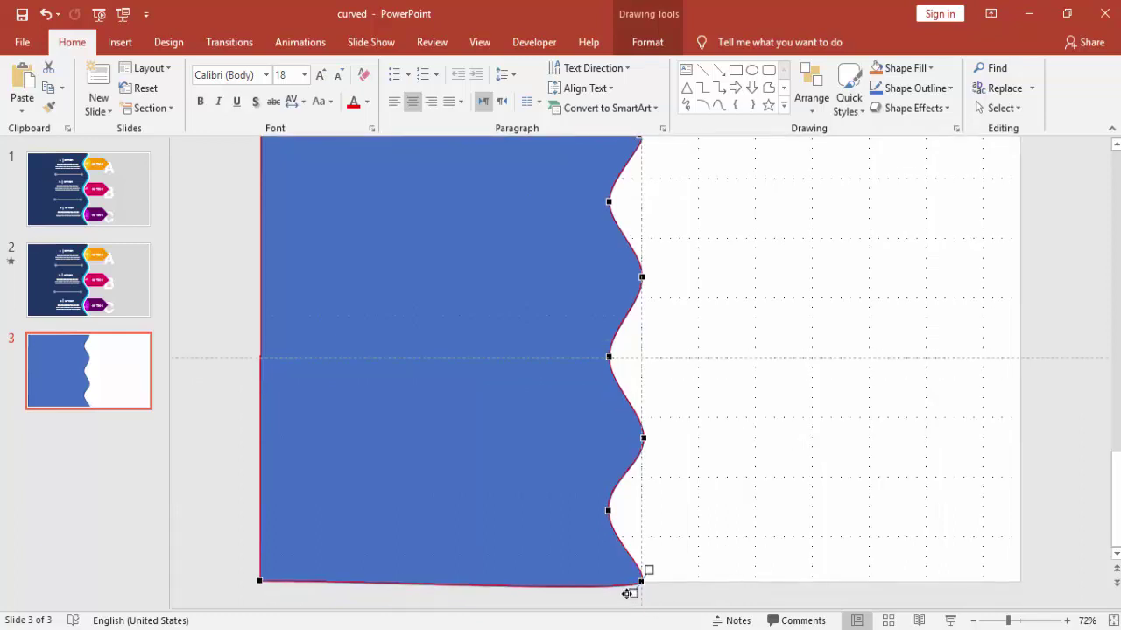
drag(620, 589, 625, 588)
scroll(647, 591, up, 1)
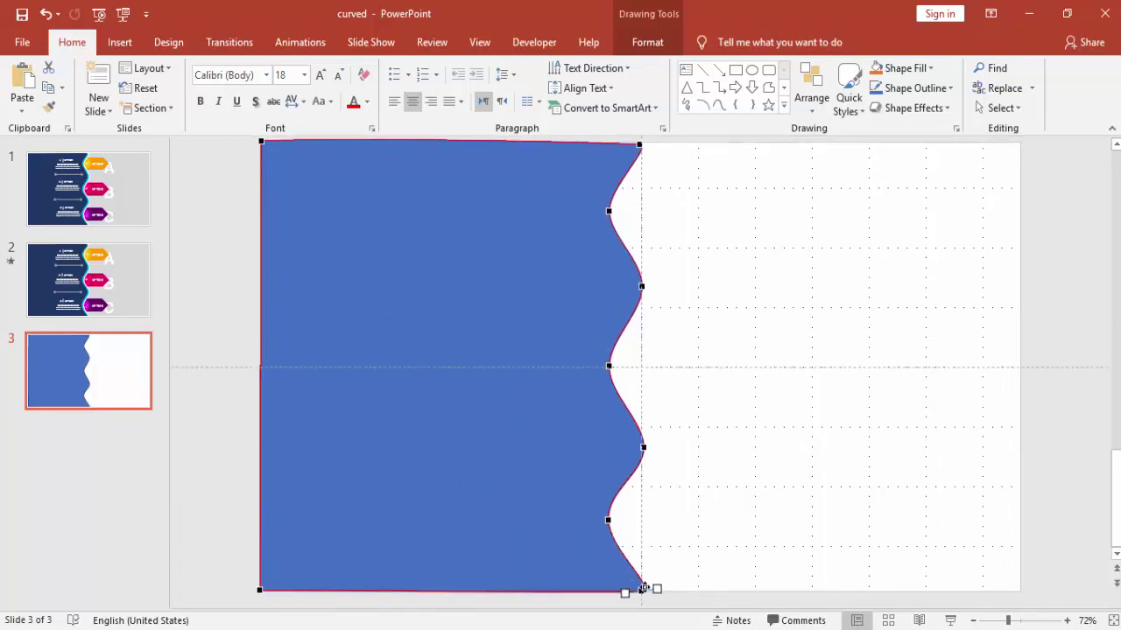
click(714, 499)
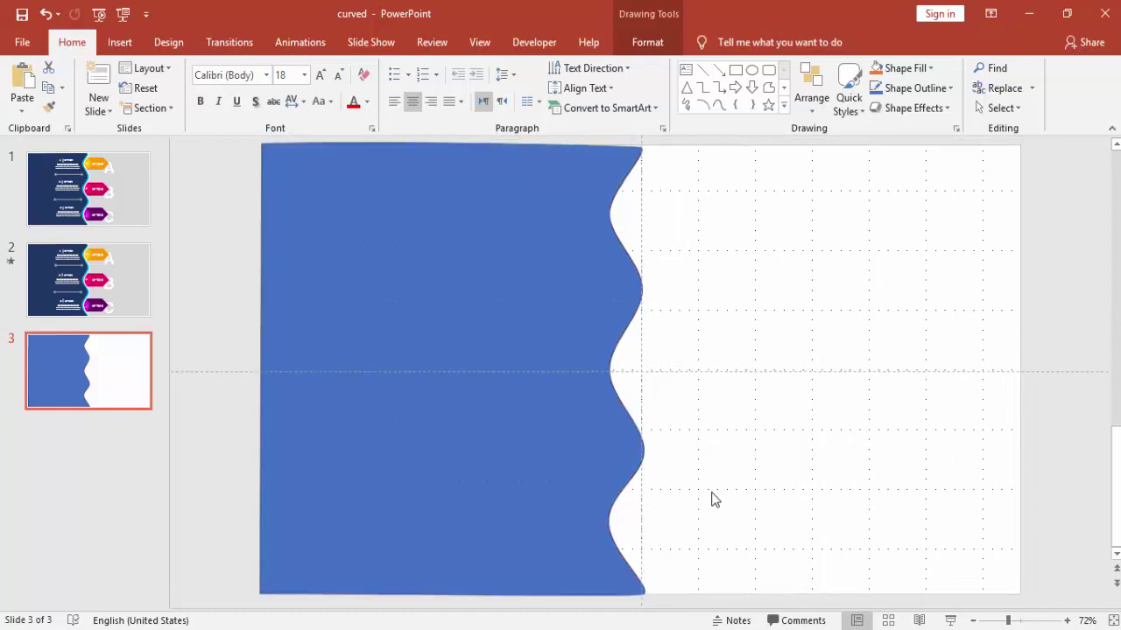
click(543, 202)
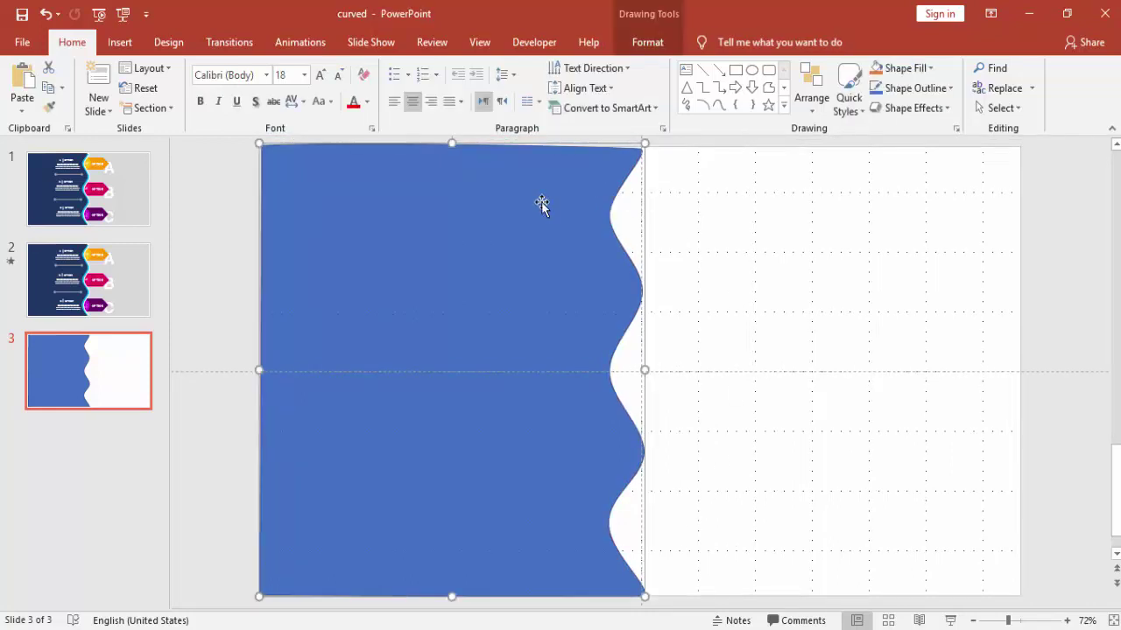
- Zoom in and nudge the top-right corner point so the panel curves cleanly into it
click(1044, 623)
drag(560, 599, 659, 600)
scroll(843, 490, up, 3)
scroll(865, 475, up, 6)
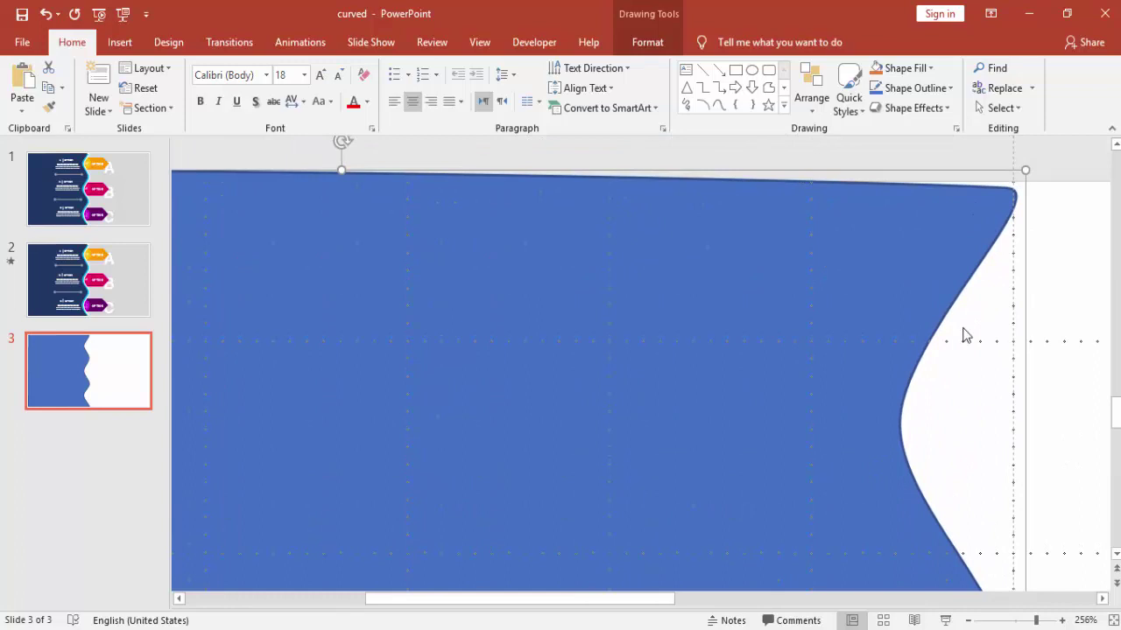
right_click(993, 220)
click(907, 340)
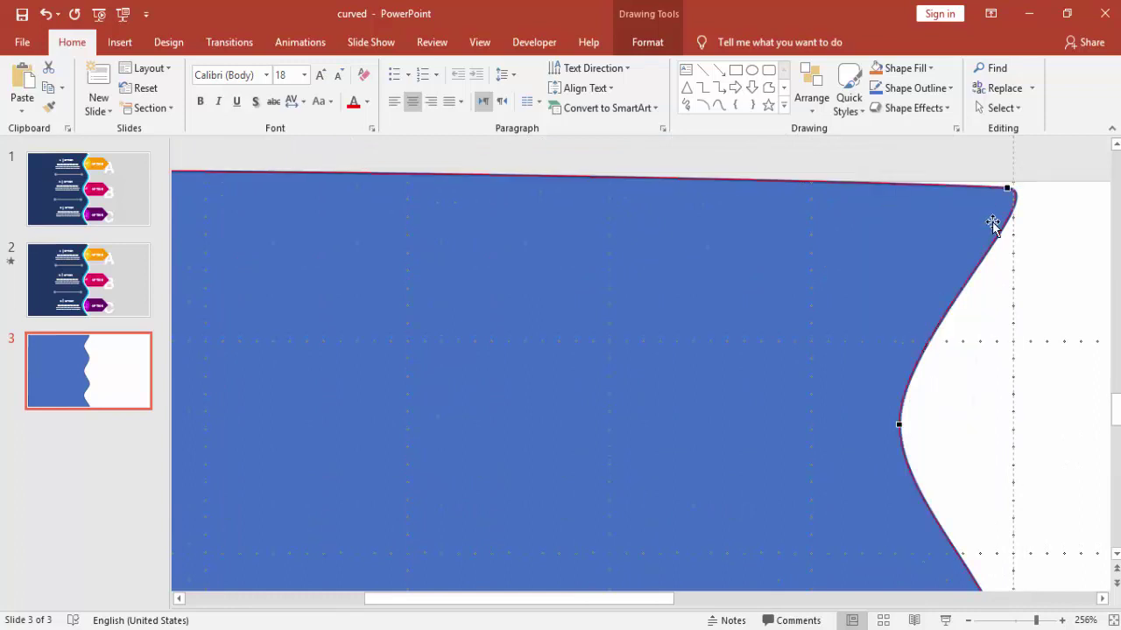
drag(1008, 187, 1043, 187)
click(1039, 163)
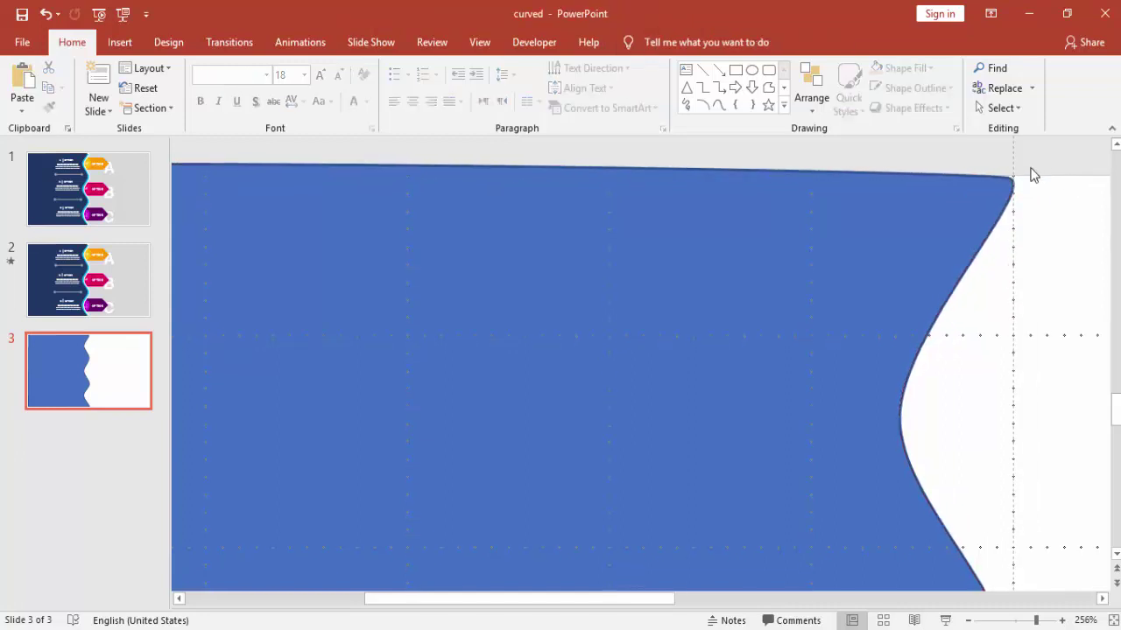
- Reselect the panel and zoom back out to 70% to see the whole slide
click(953, 216)
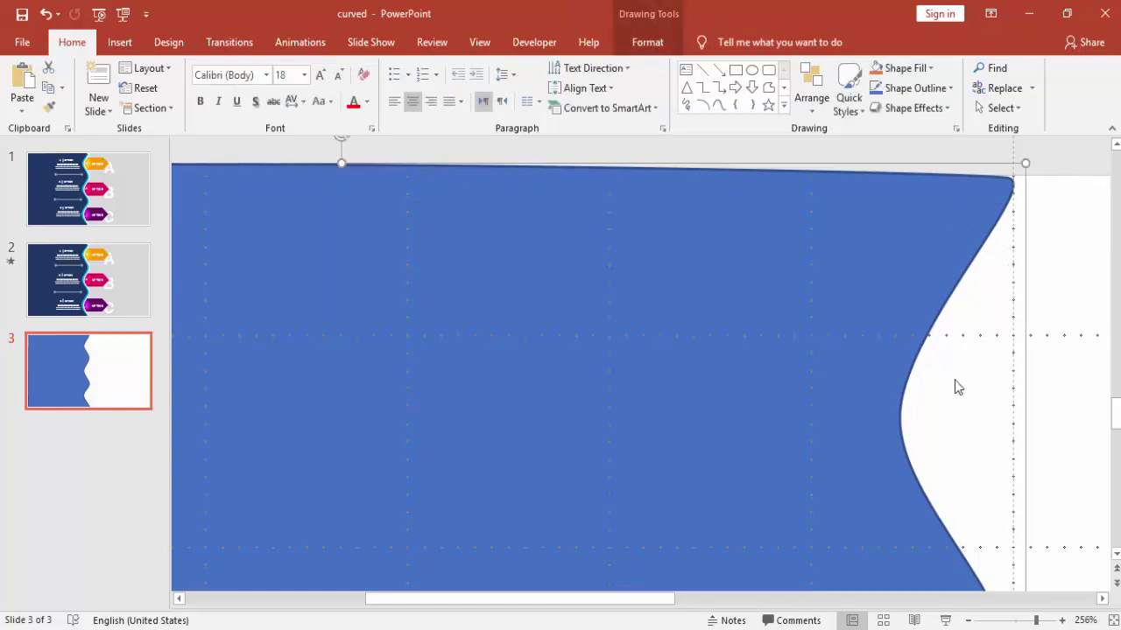
click(967, 621)
click(967, 621)
click(967, 621)
click(967, 620)
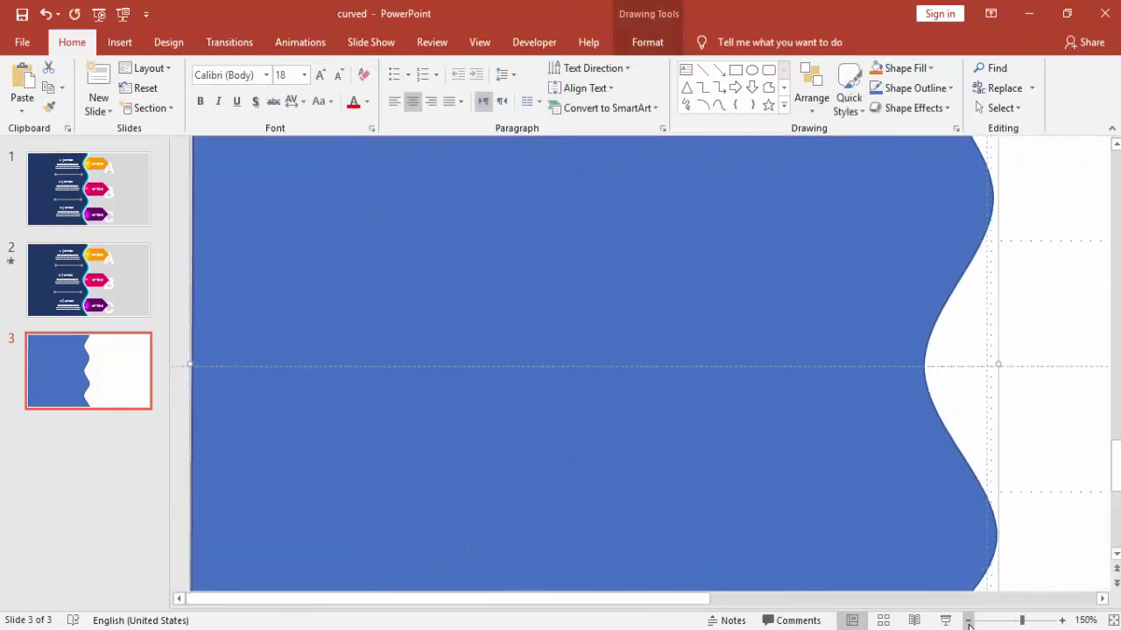
click(968, 621)
click(968, 621)
click(967, 620)
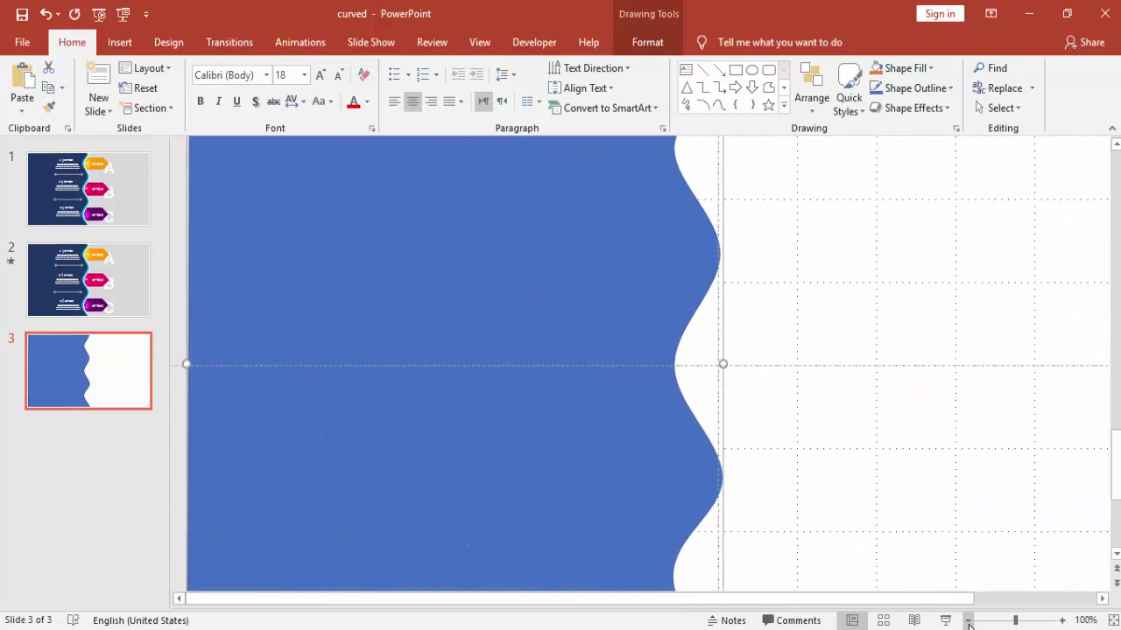
click(967, 621)
click(967, 621)
click(967, 621)
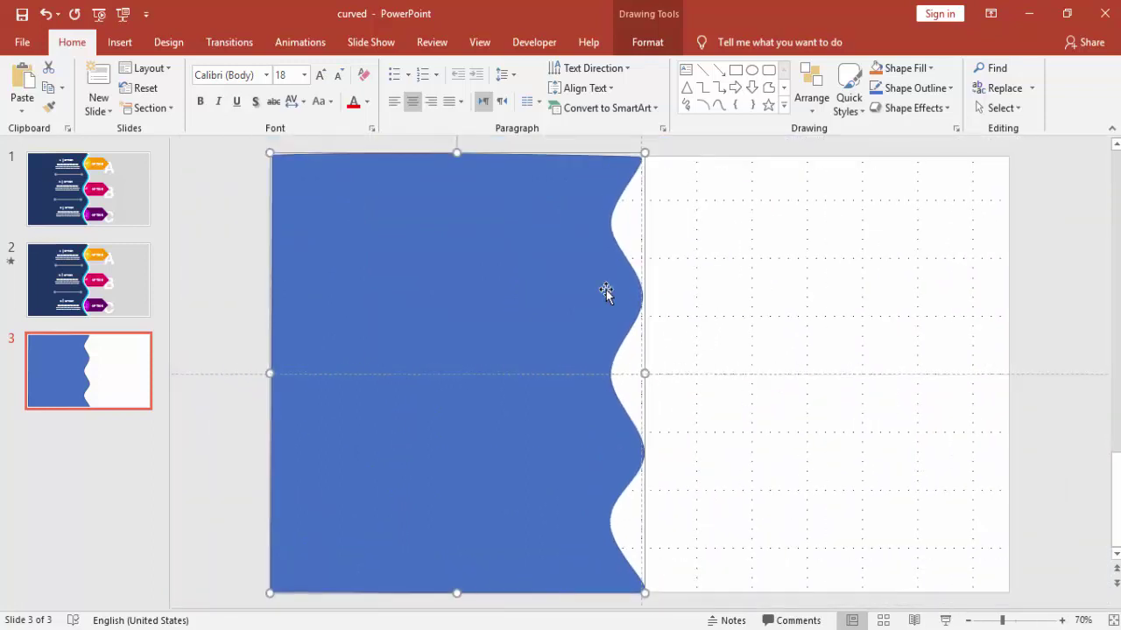
click(669, 42)
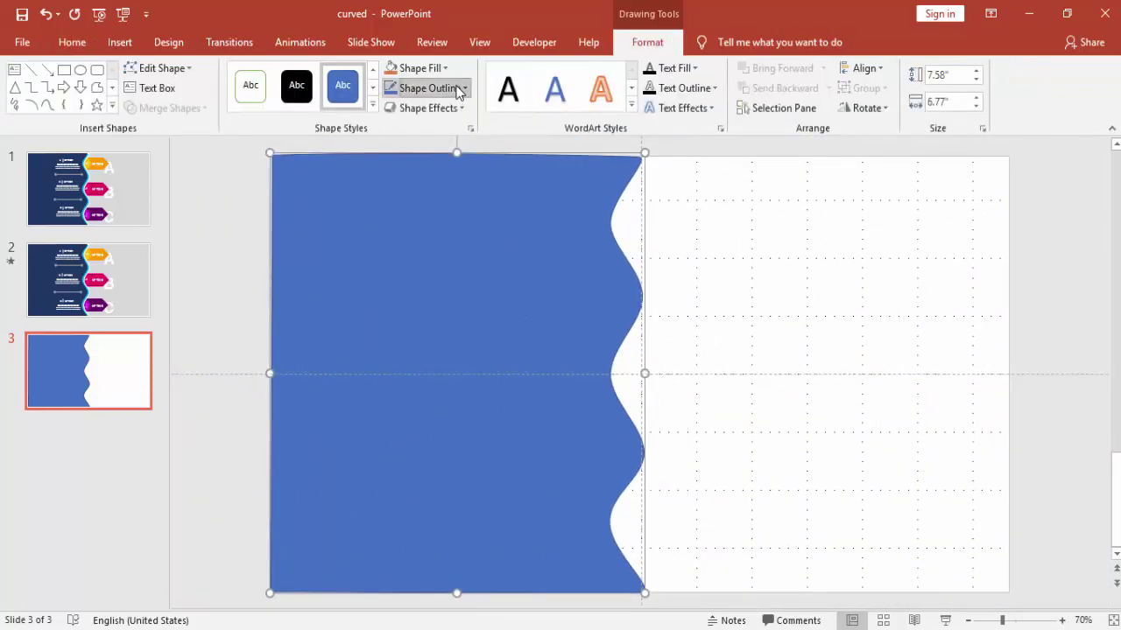
- Set the panel to No Outline and drag out a copy shifted to the right
click(431, 87)
click(438, 276)
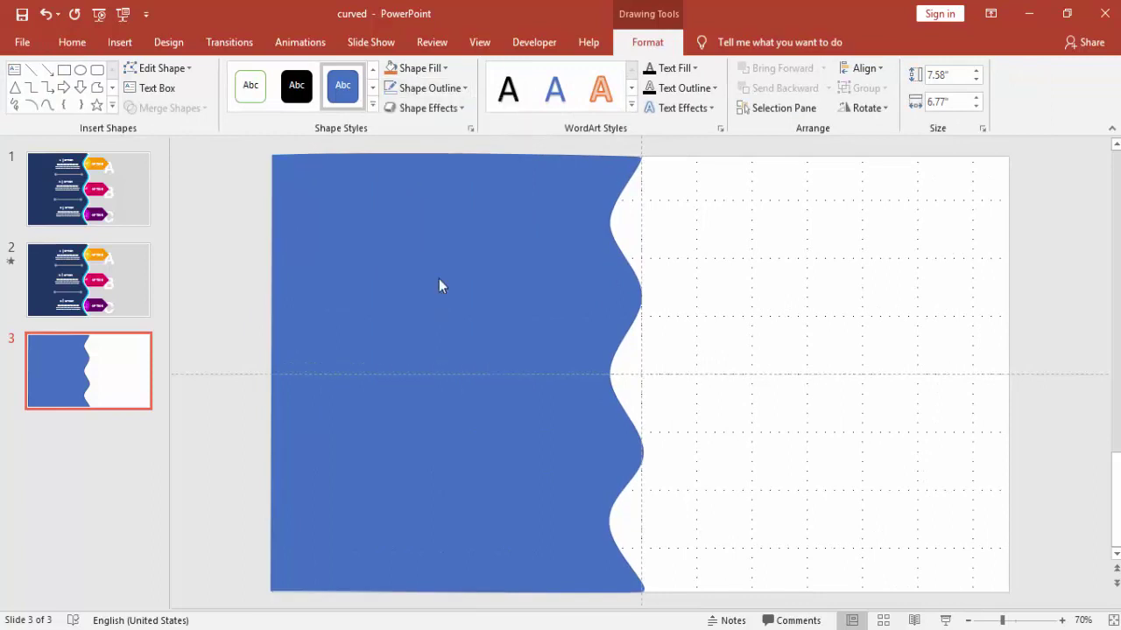
click(704, 310)
click(526, 272)
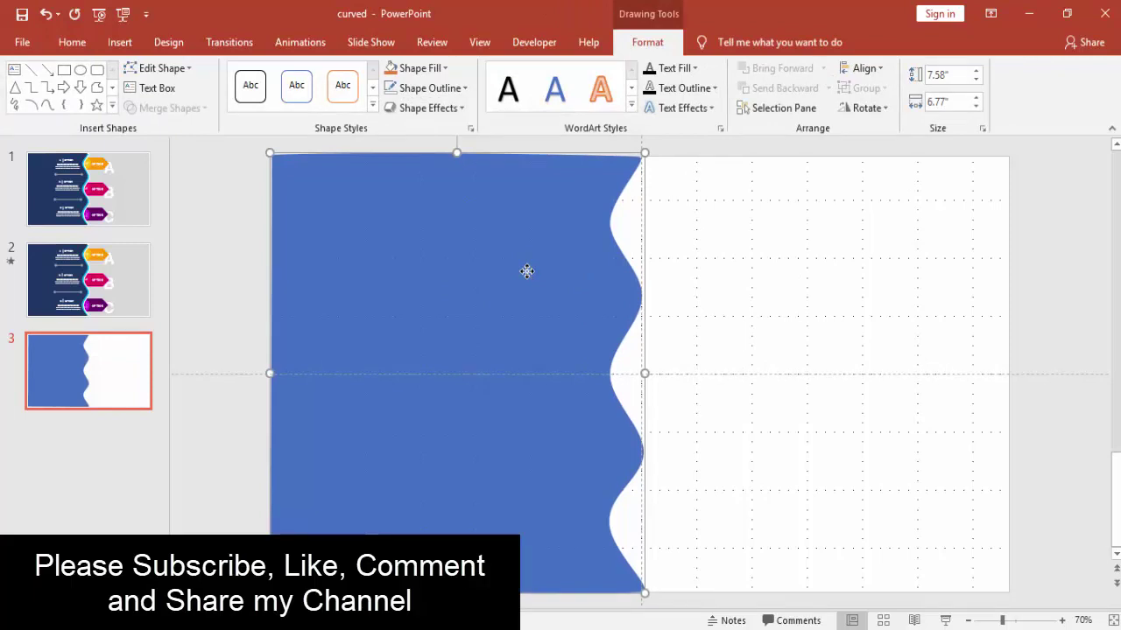
mouse_move(552, 298)
ctrl+mouse_down()
mouse_move(730, 295)
mouse_move(739, 305)
ctrl+mouse_up()
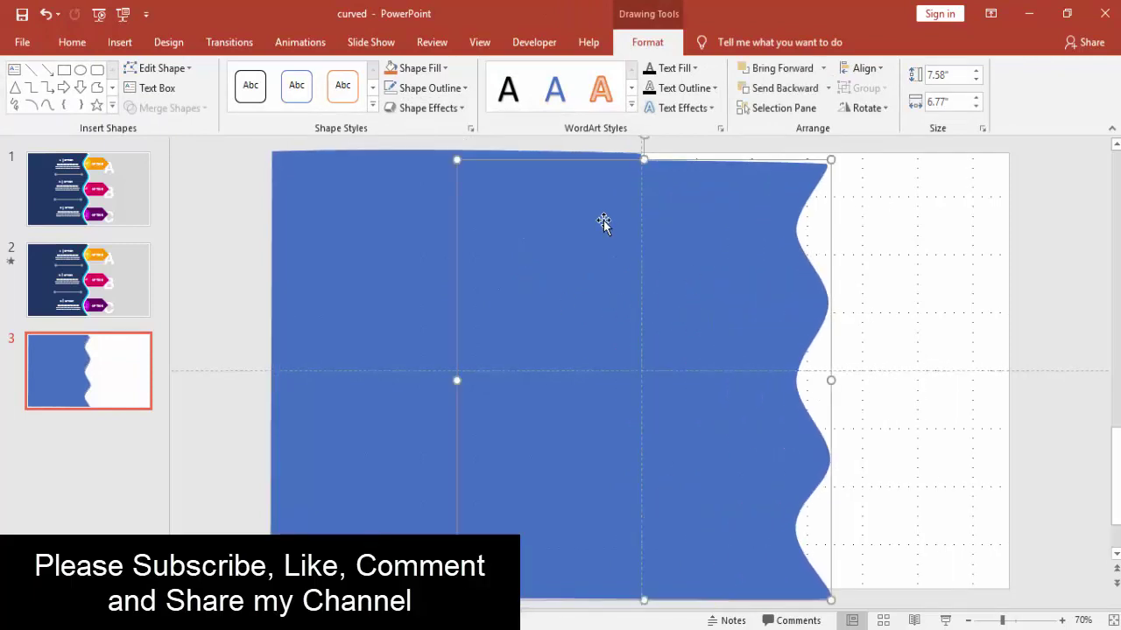
- Give the copy a light blue fill and a white outline
click(431, 68)
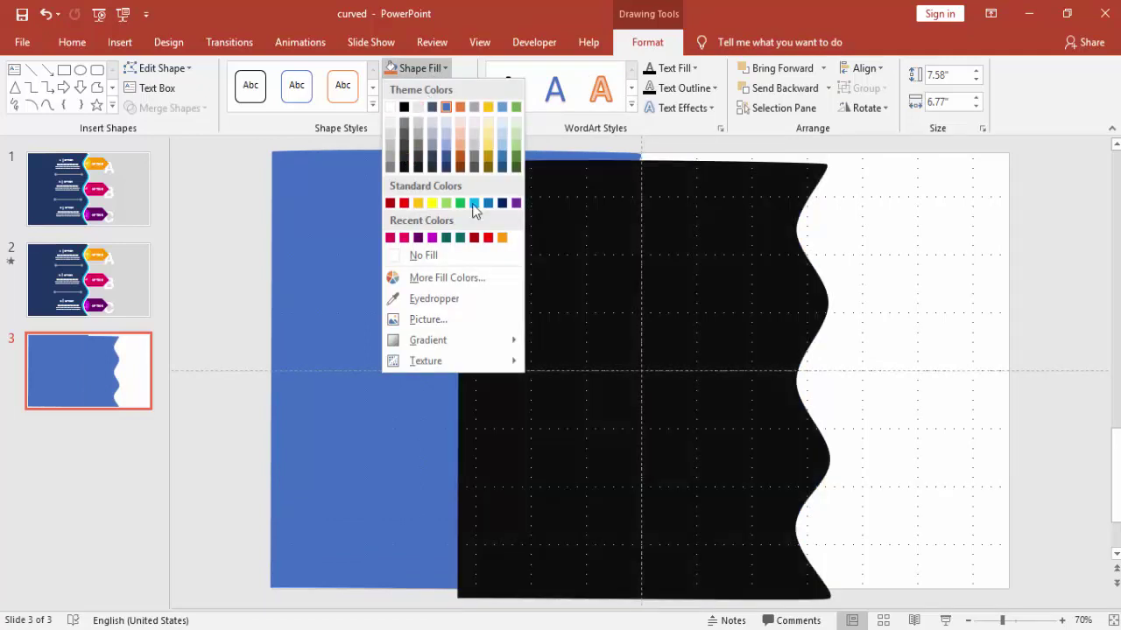
click(474, 207)
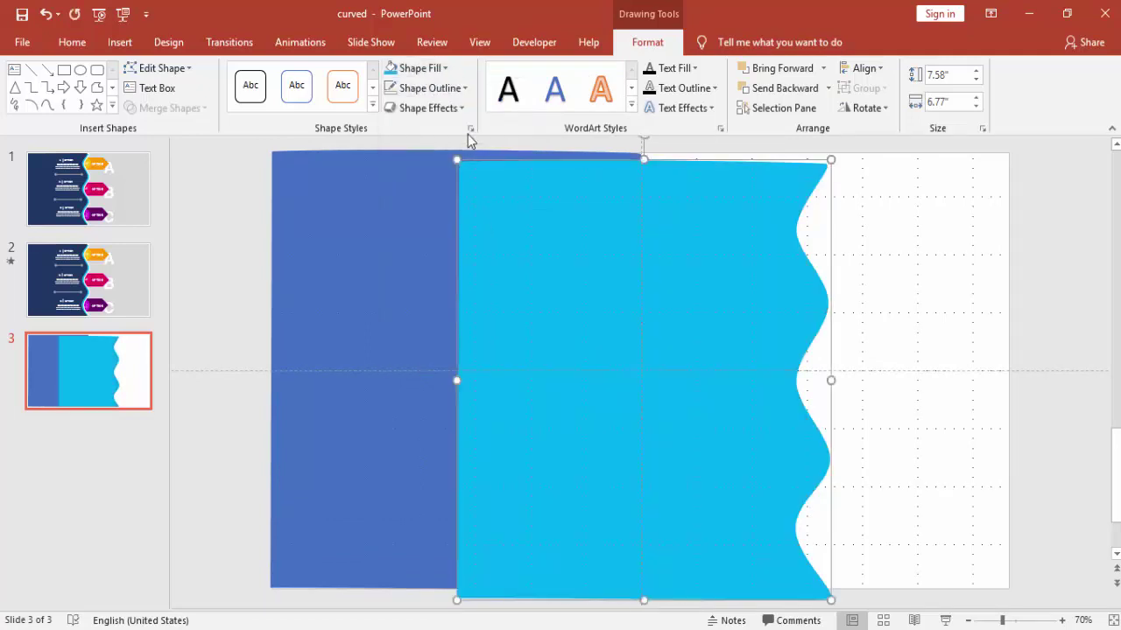
click(461, 89)
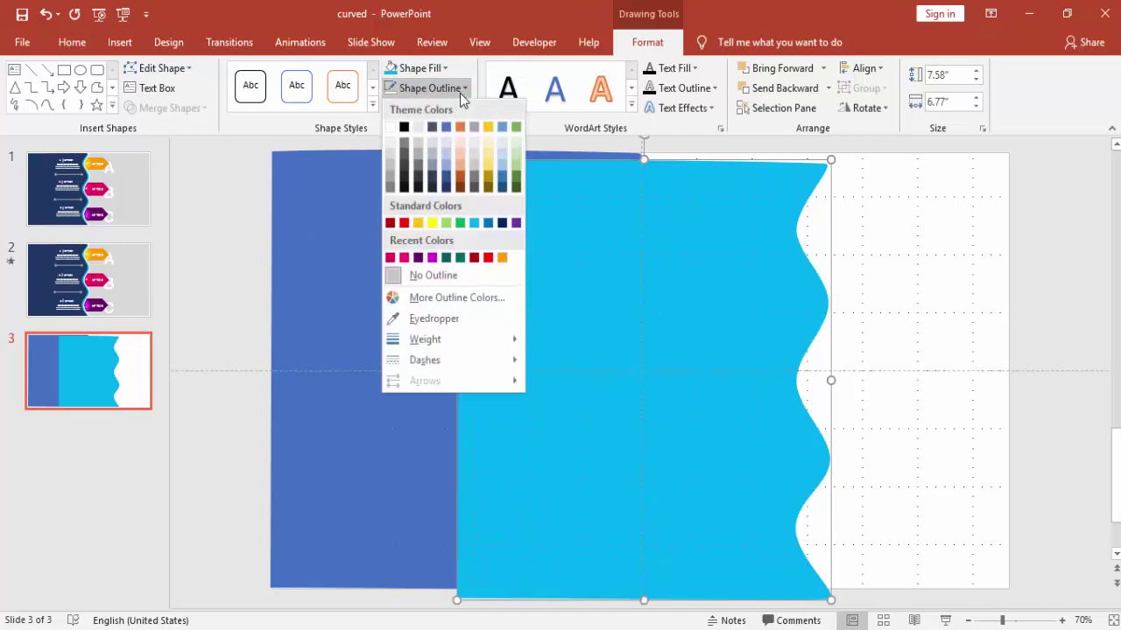
click(388, 126)
key(Left)
key(Left)
key(Left)
key(Left)
key(Left)
key(Left)
key(Left)
key(Left)
key(Left)
key(Left)
key(Left)
key(Left)
key(Left)
key(Left)
key(Left)
key(Left)
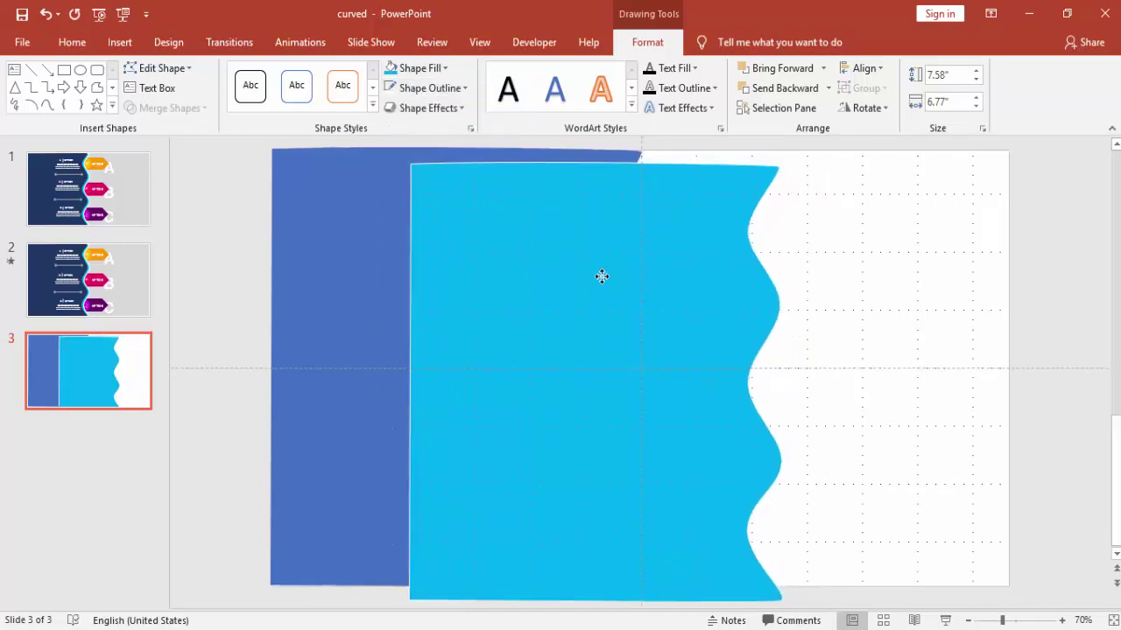
key(Right)
key(Right)
key(Right)
key(Right)
key(Right)
key(Right)
key(Right)
key(Right)
key(Right)
key(Right)
key(Right)
key(Right)
key(Right)
key(Right)
key(Right)
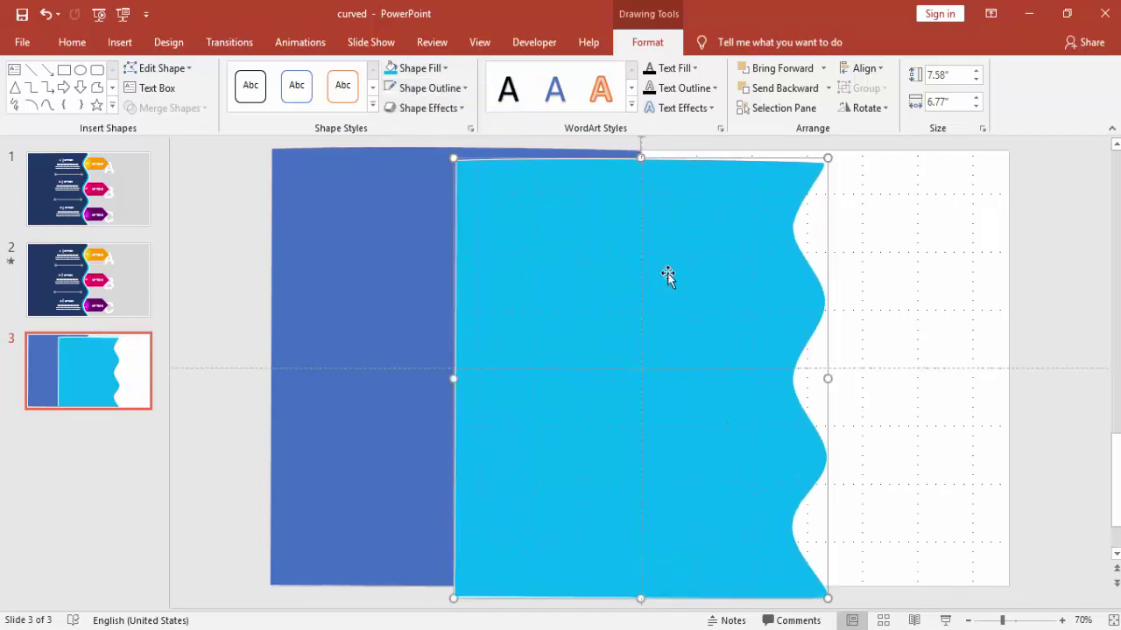
- Send the light-blue copy backward behind the dark-blue panel
click(855, 278)
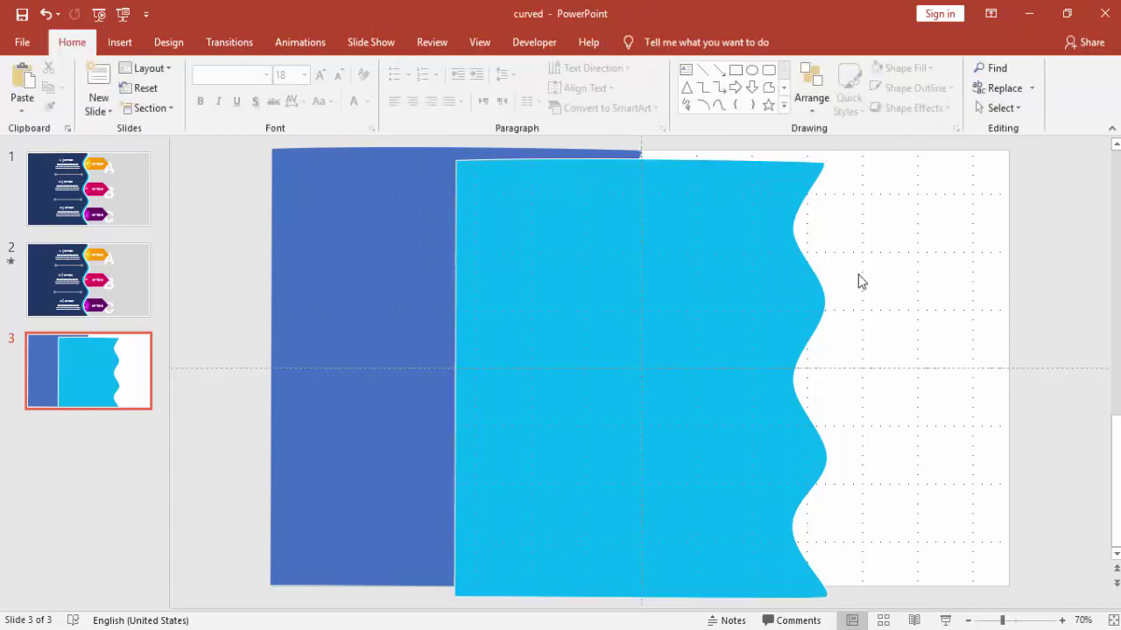
click(762, 256)
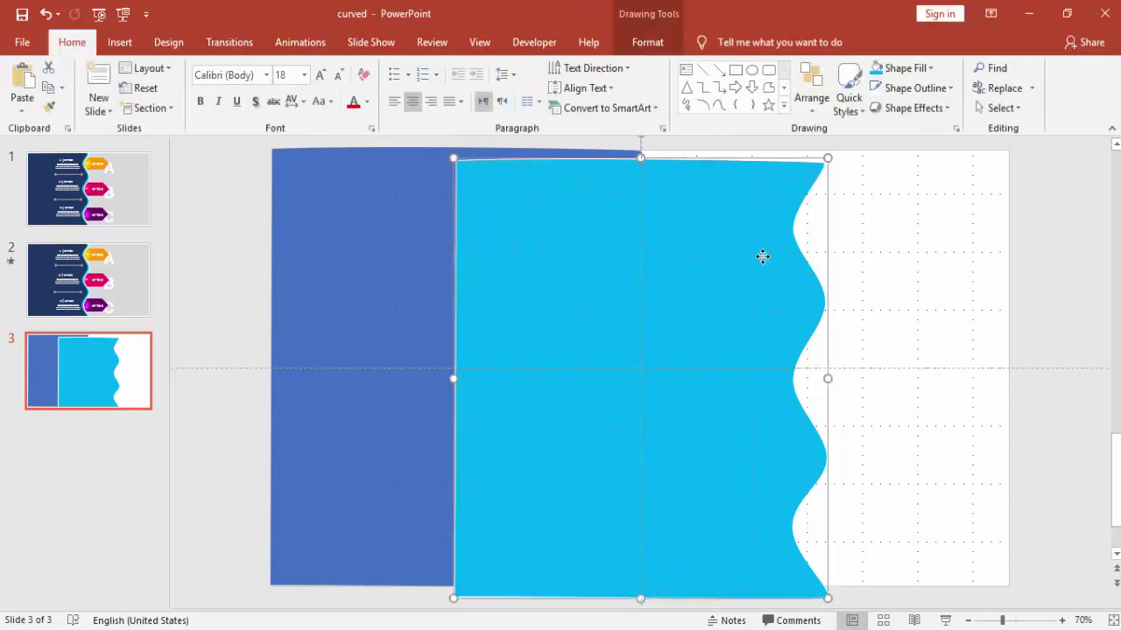
click(648, 42)
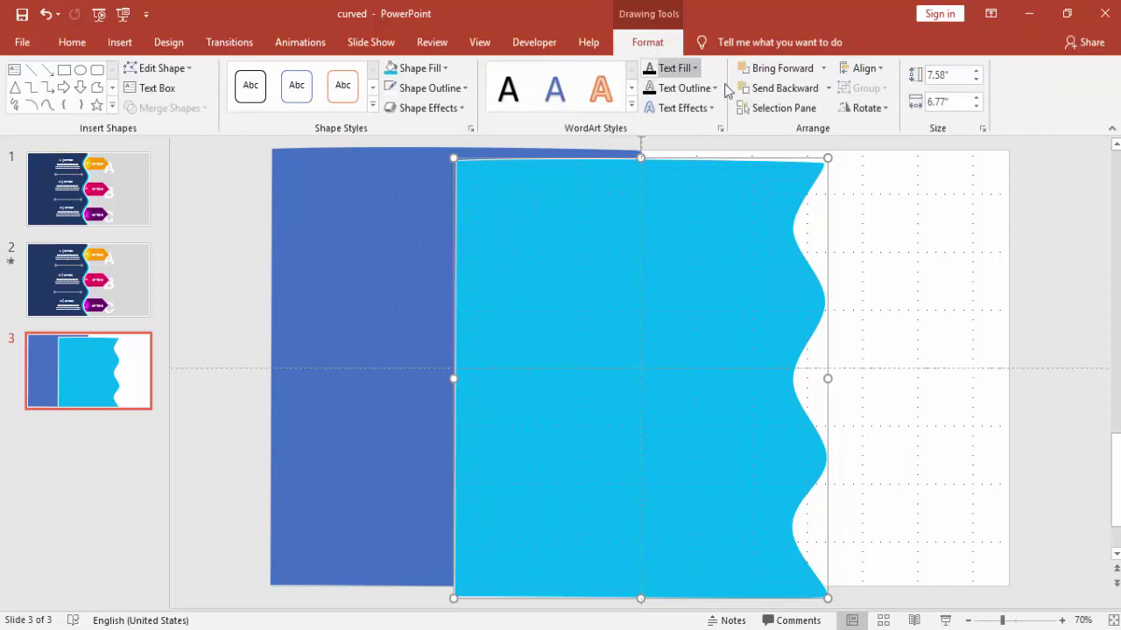
click(827, 88)
click(797, 131)
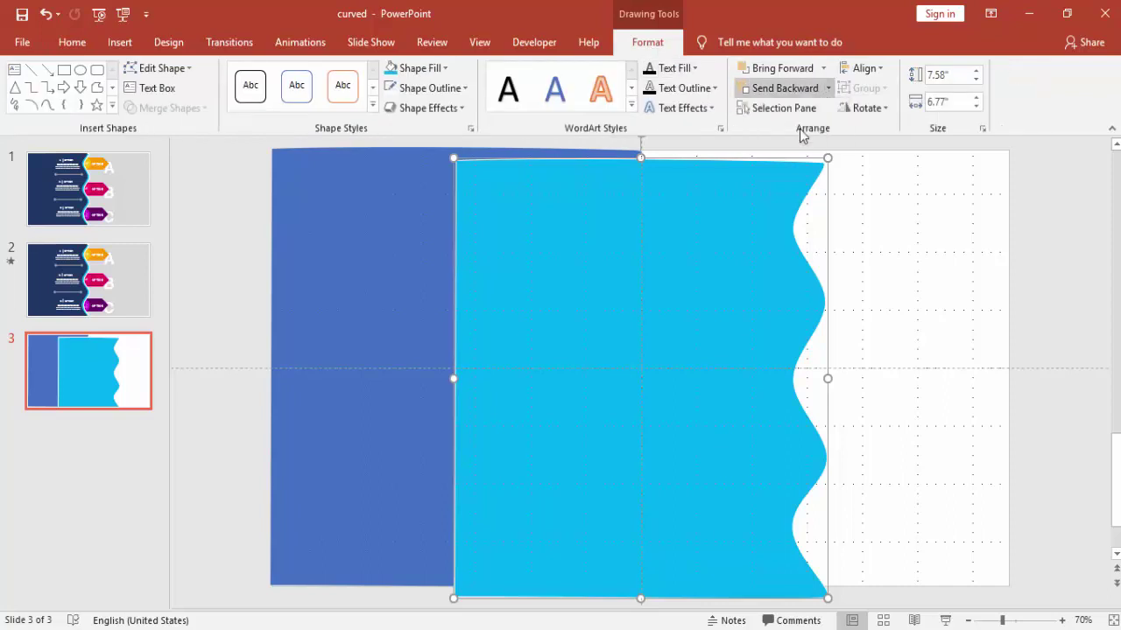
- Slide the light-blue copy left into a thin band along the wave and tweak its top corner point
mouse_move(773, 292)
mouse_down()
mouse_move(713, 277)
mouse_move(611, 270)
mouse_move(598, 280)
mouse_up()
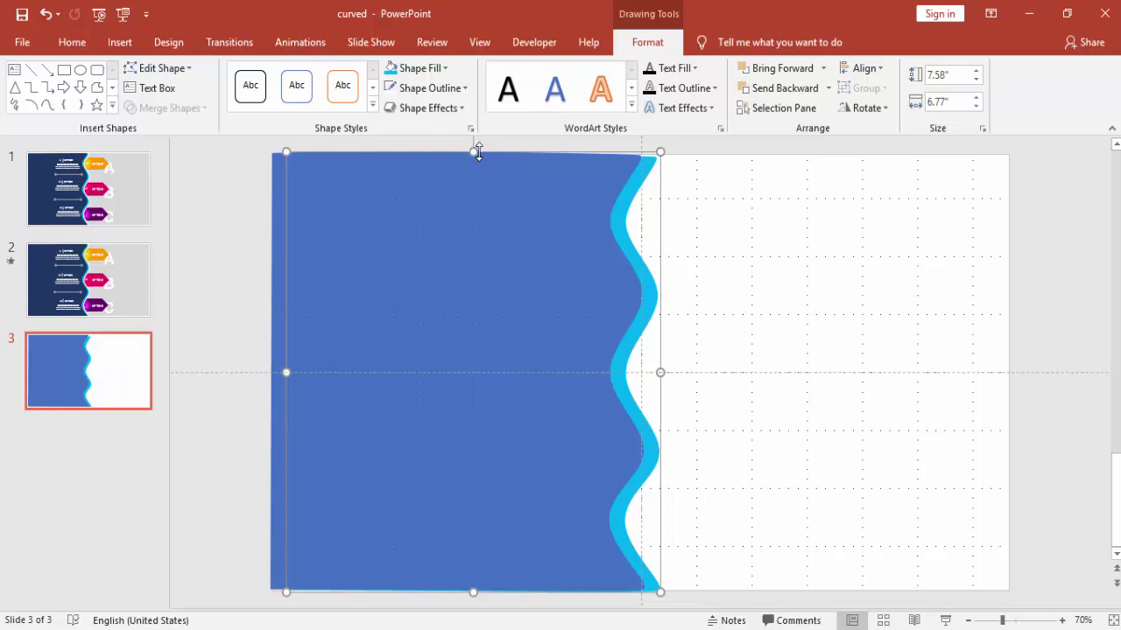
right_click(646, 278)
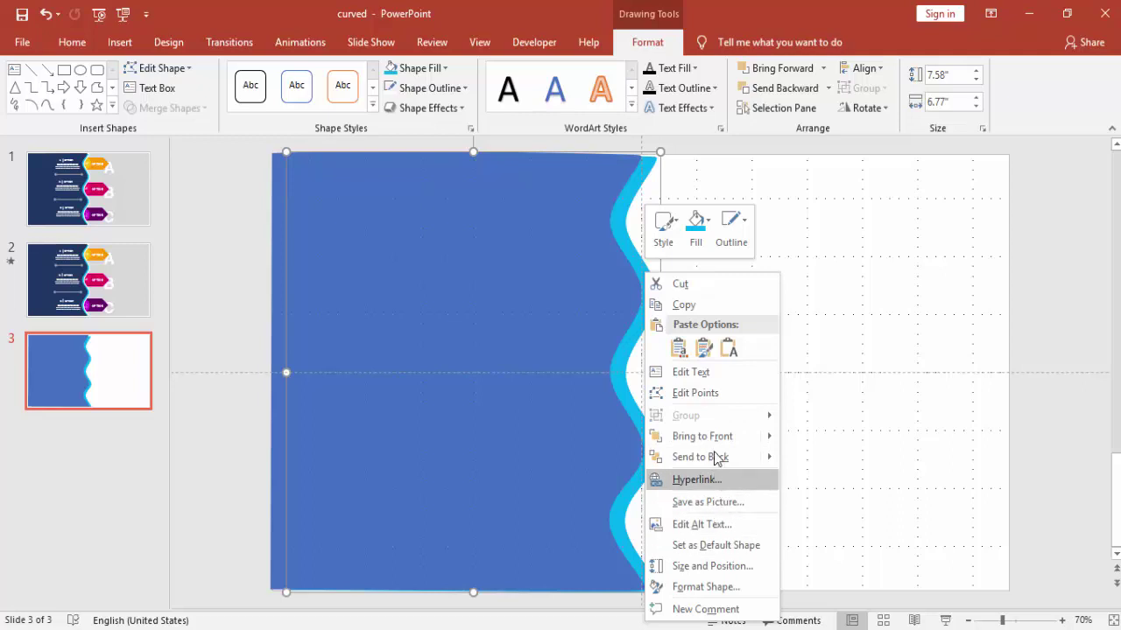
click(711, 393)
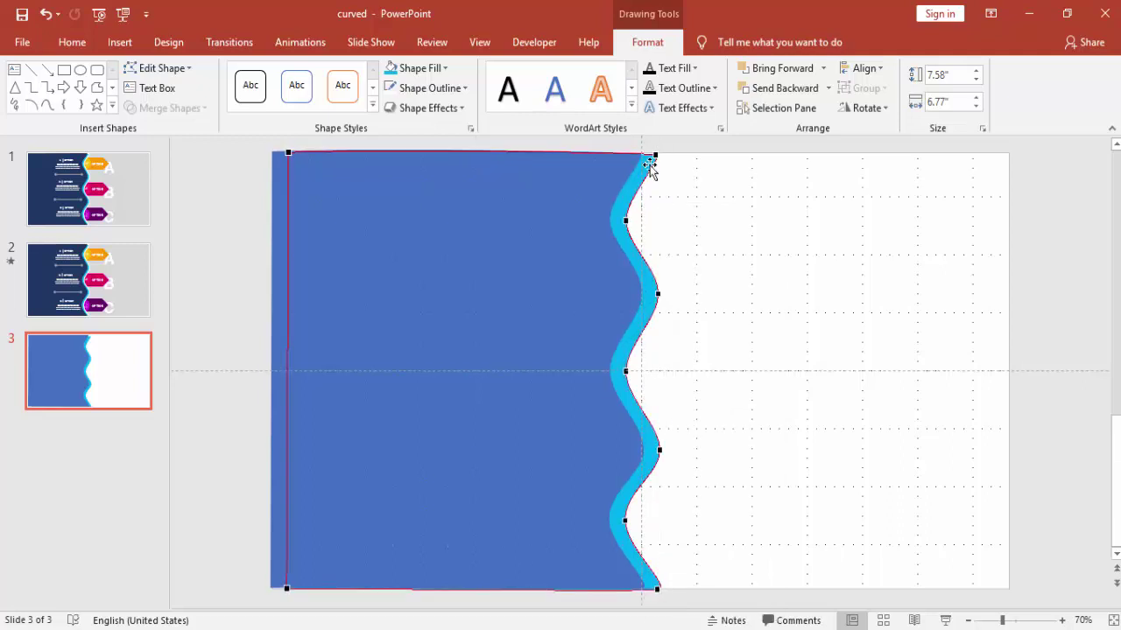
drag(655, 154, 656, 153)
click(724, 193)
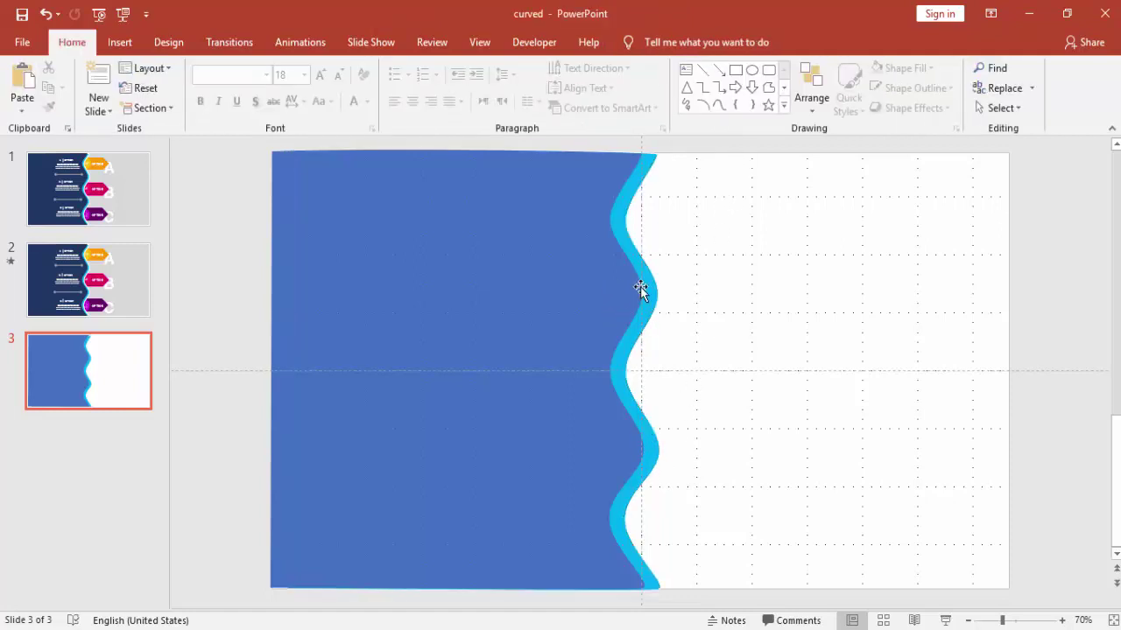
- Set the slide background colour to light grey
right_click(809, 266)
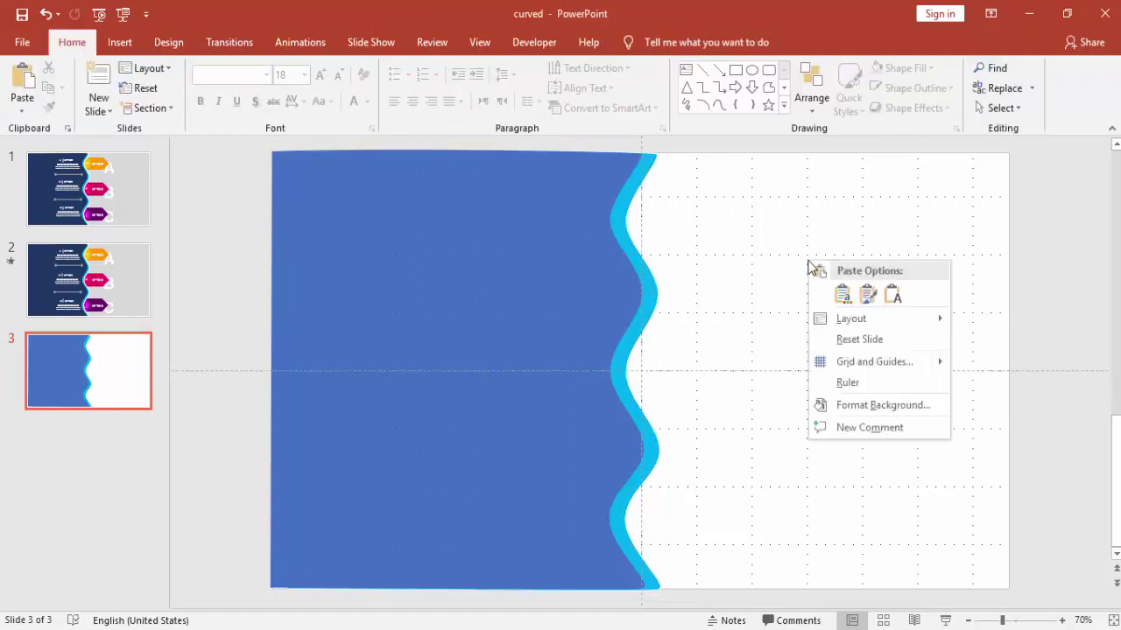
click(859, 408)
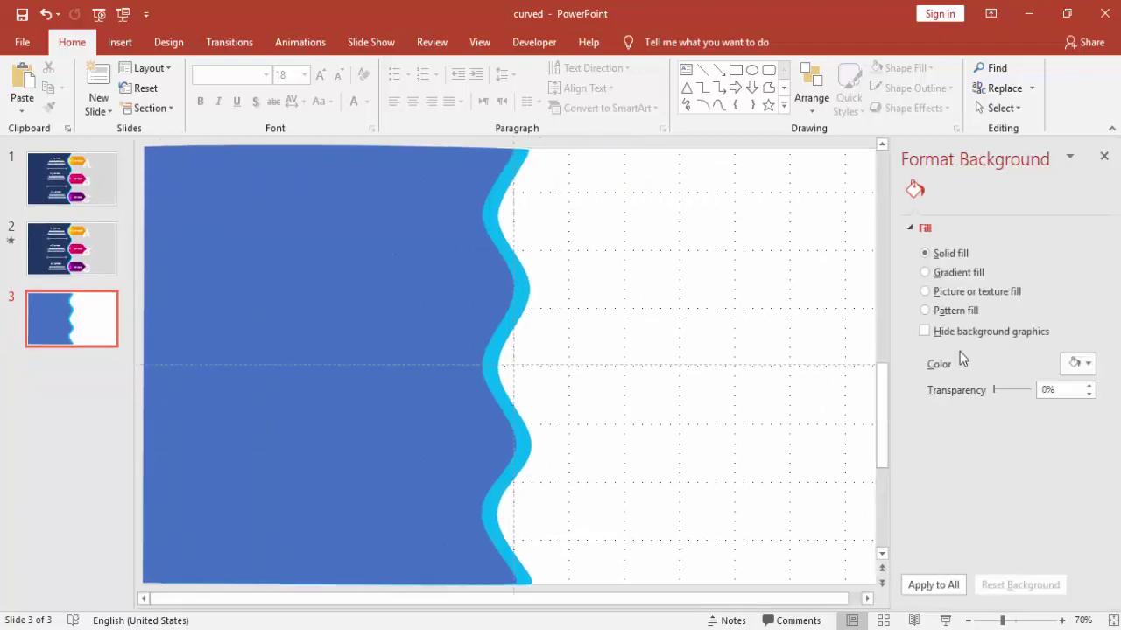
click(1091, 375)
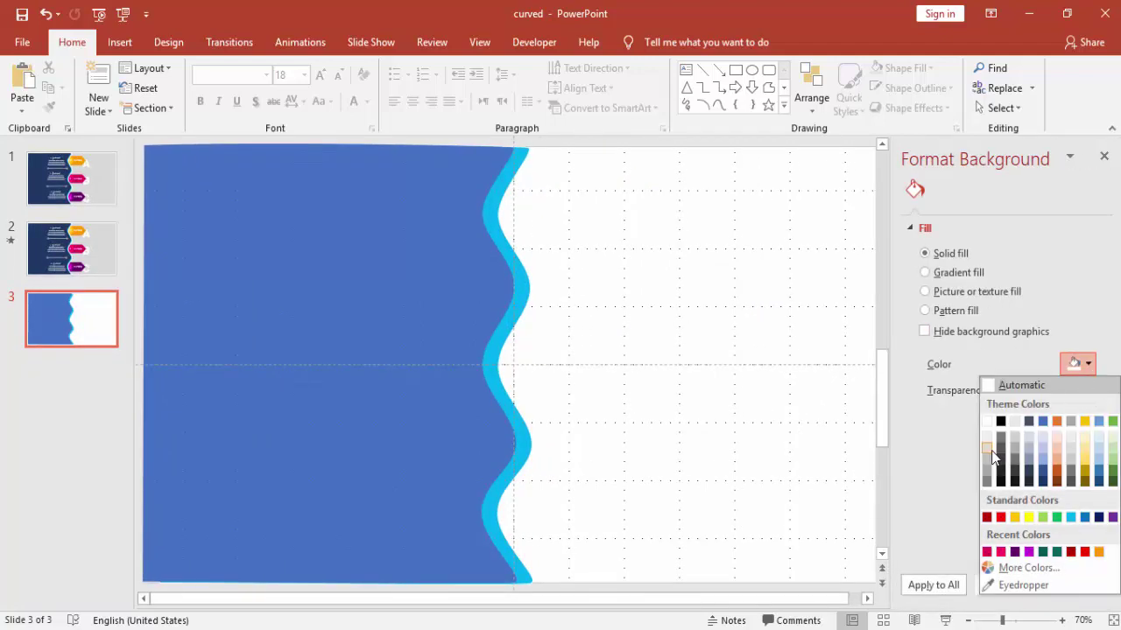
click(990, 454)
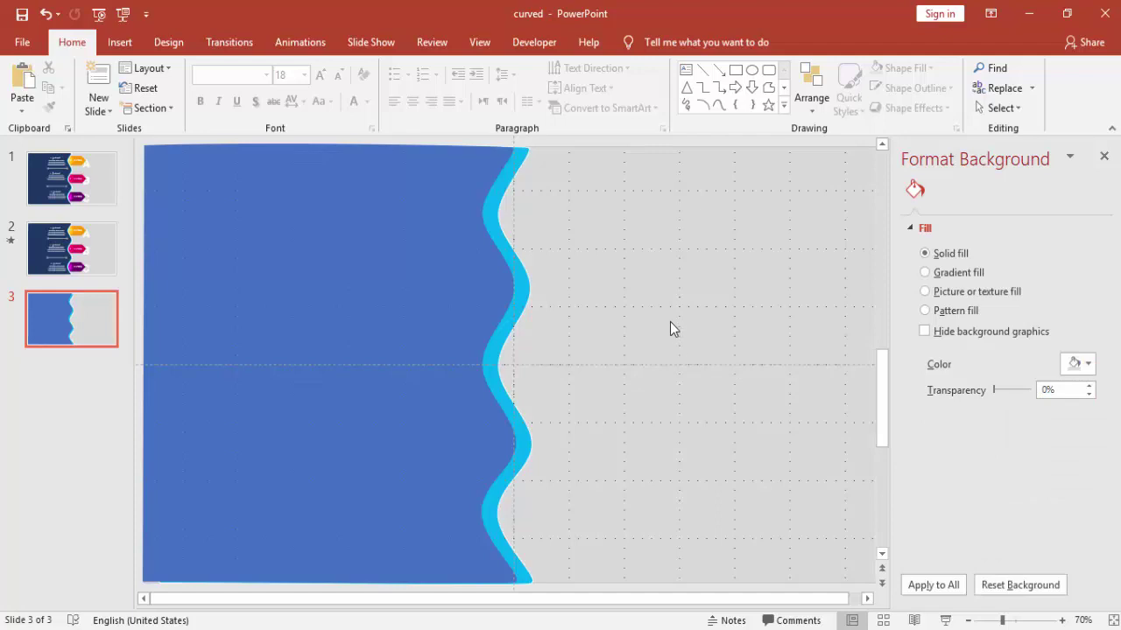
- Hide the gridlines and bring up the fill colours for the wavy panel
click(479, 41)
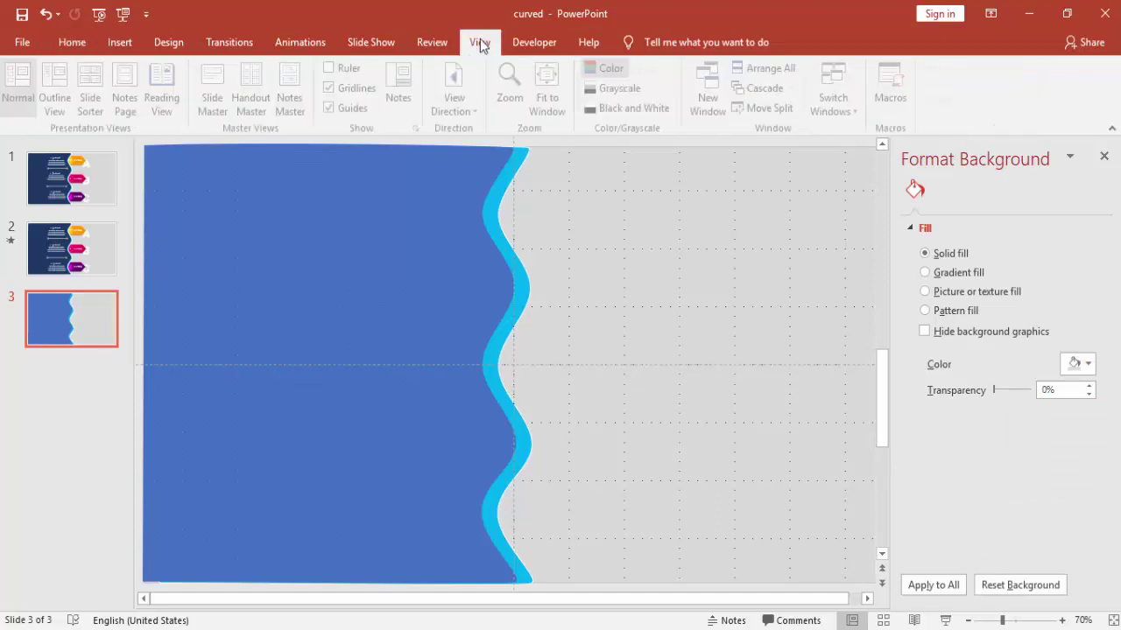
click(362, 93)
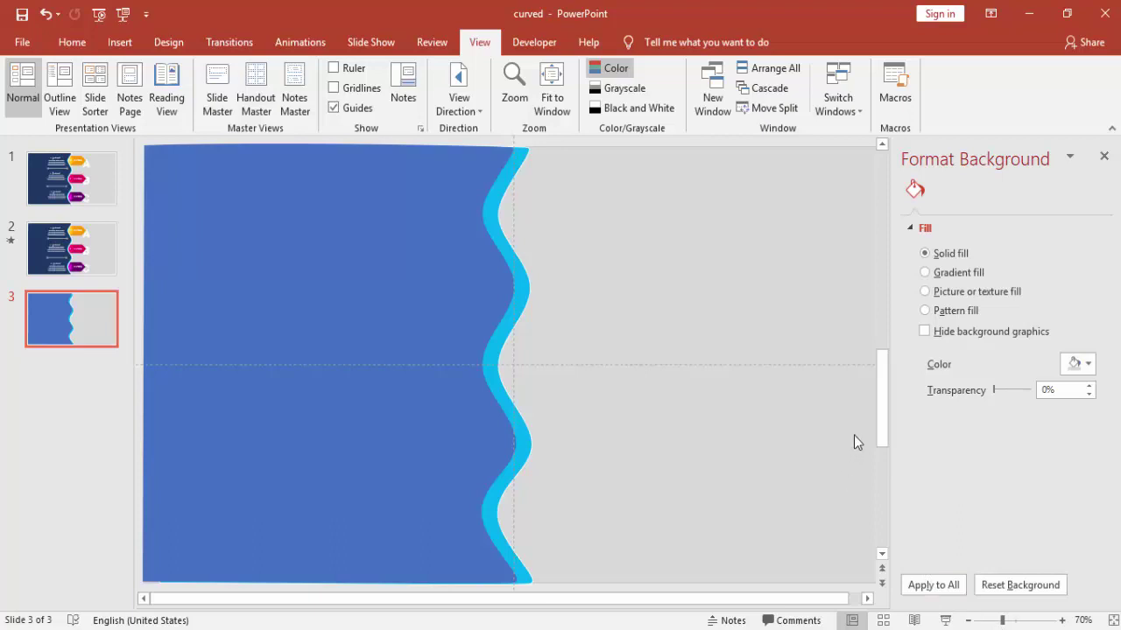
click(436, 295)
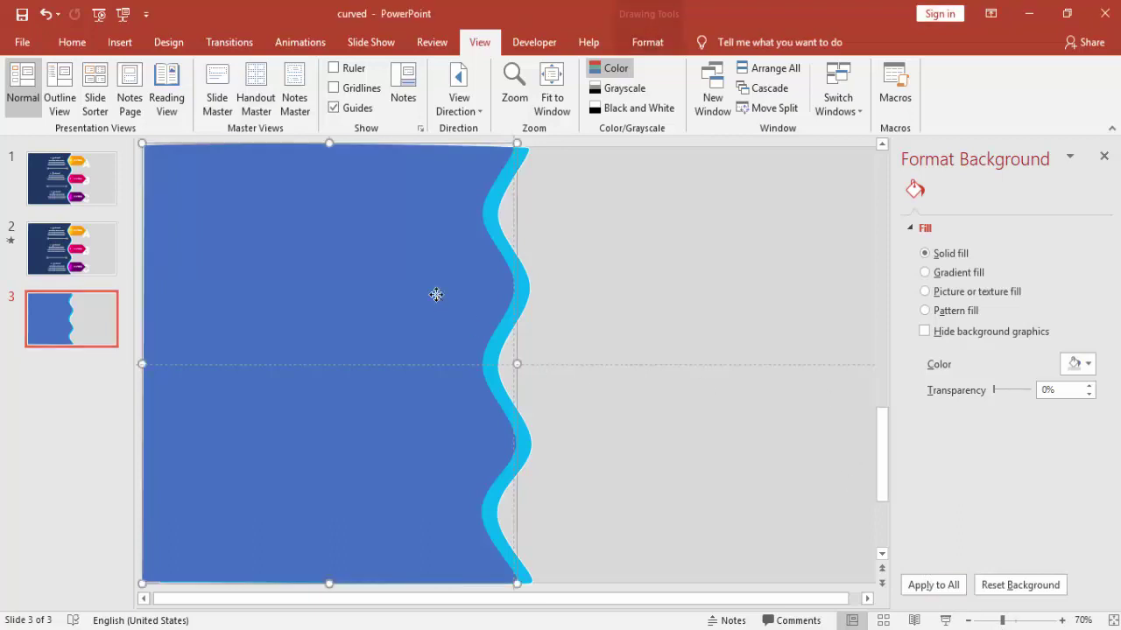
click(632, 47)
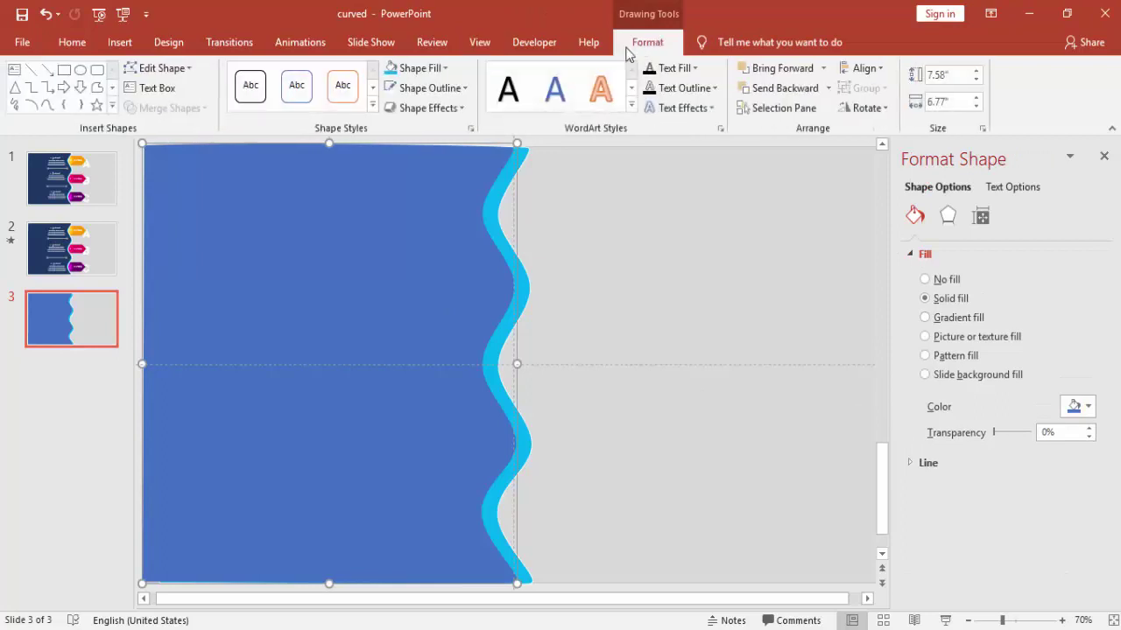
click(441, 67)
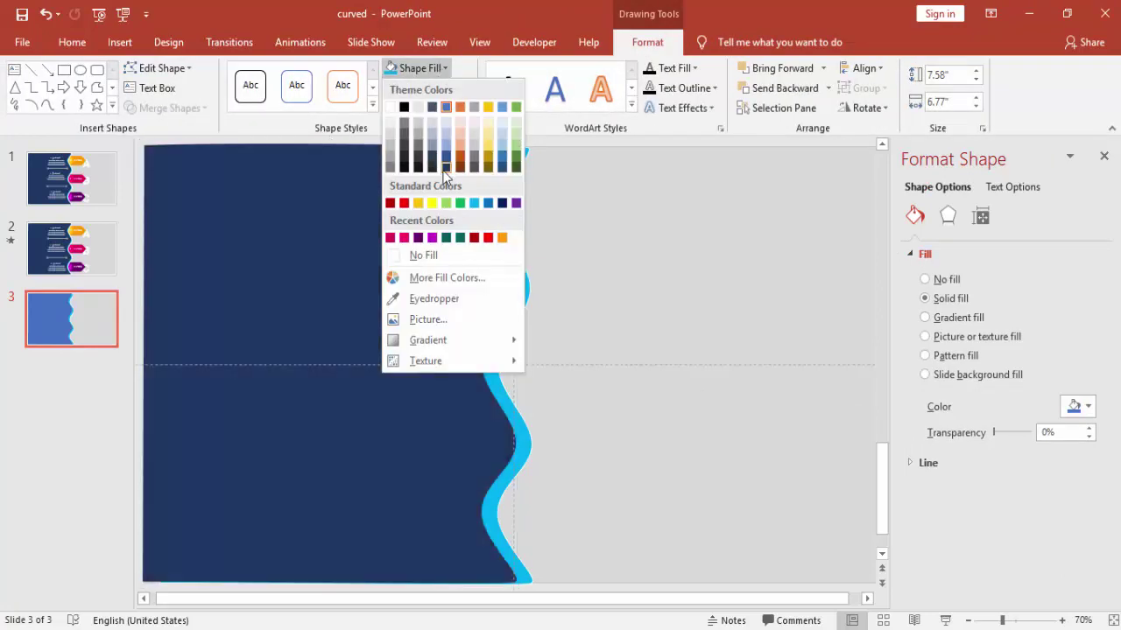
- Fill the wavy panel dark navy and give it an Offset: Right outer shadow
click(446, 166)
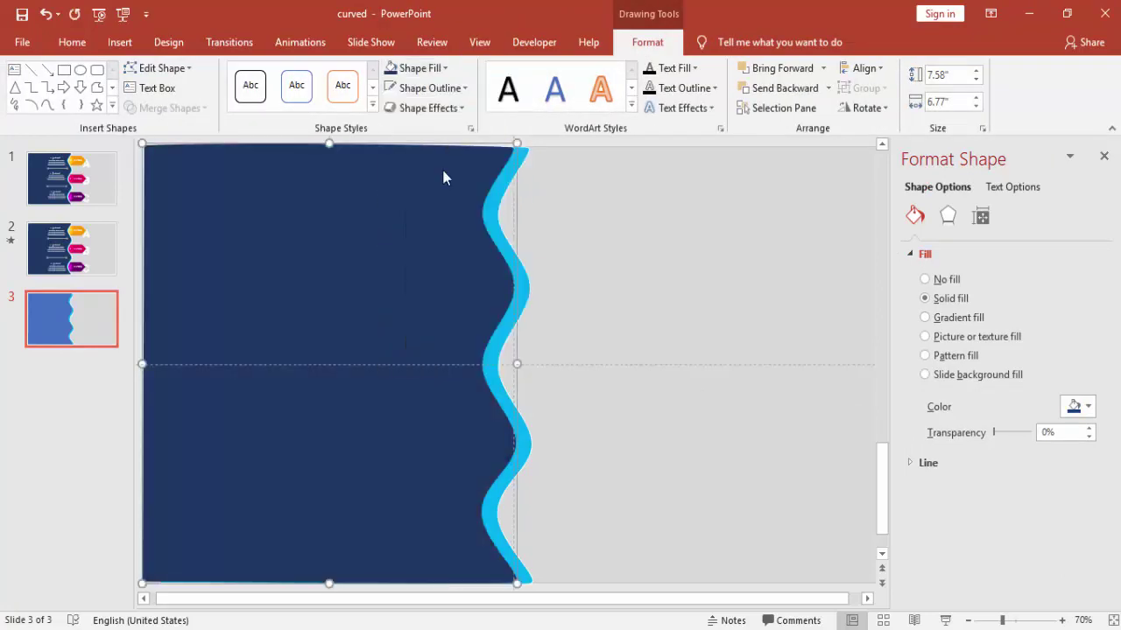
click(601, 226)
click(451, 217)
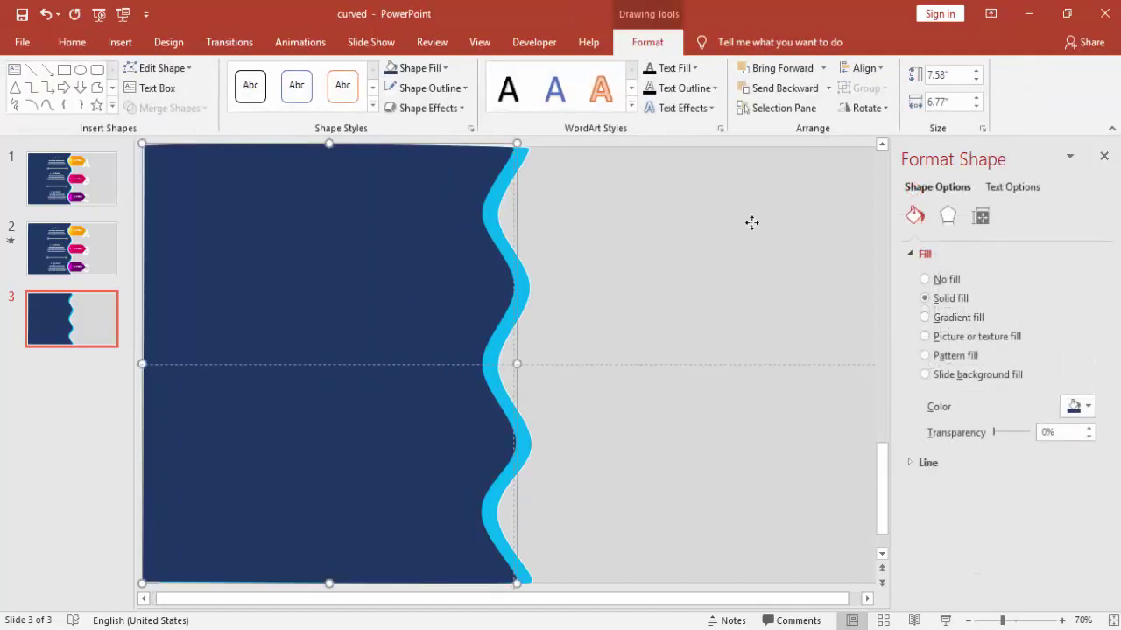
click(947, 215)
click(976, 256)
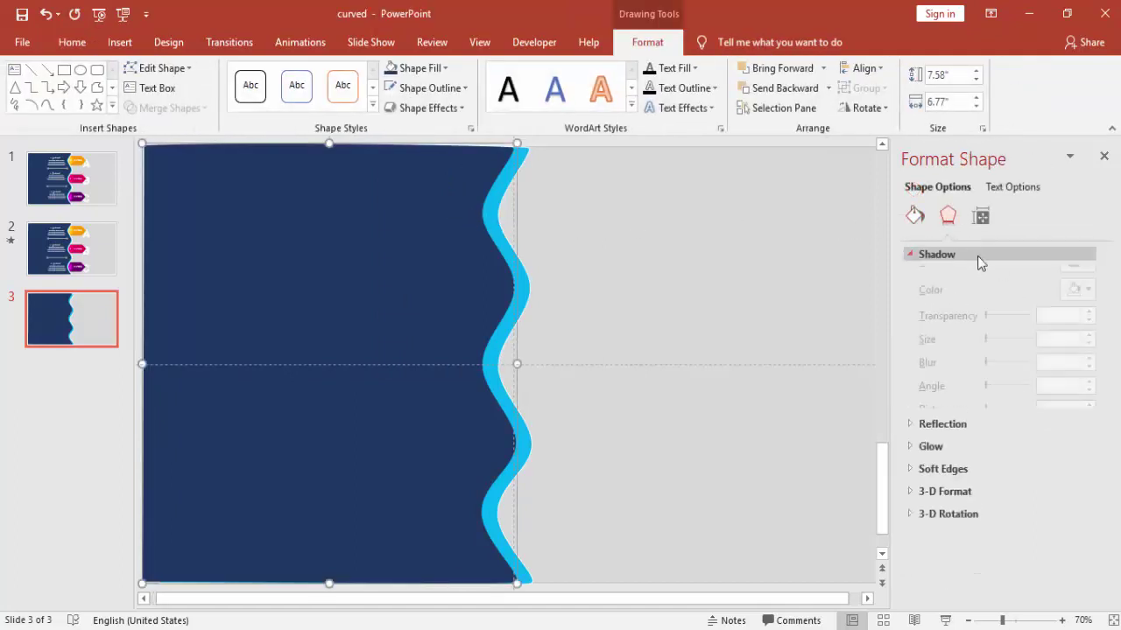
click(1088, 277)
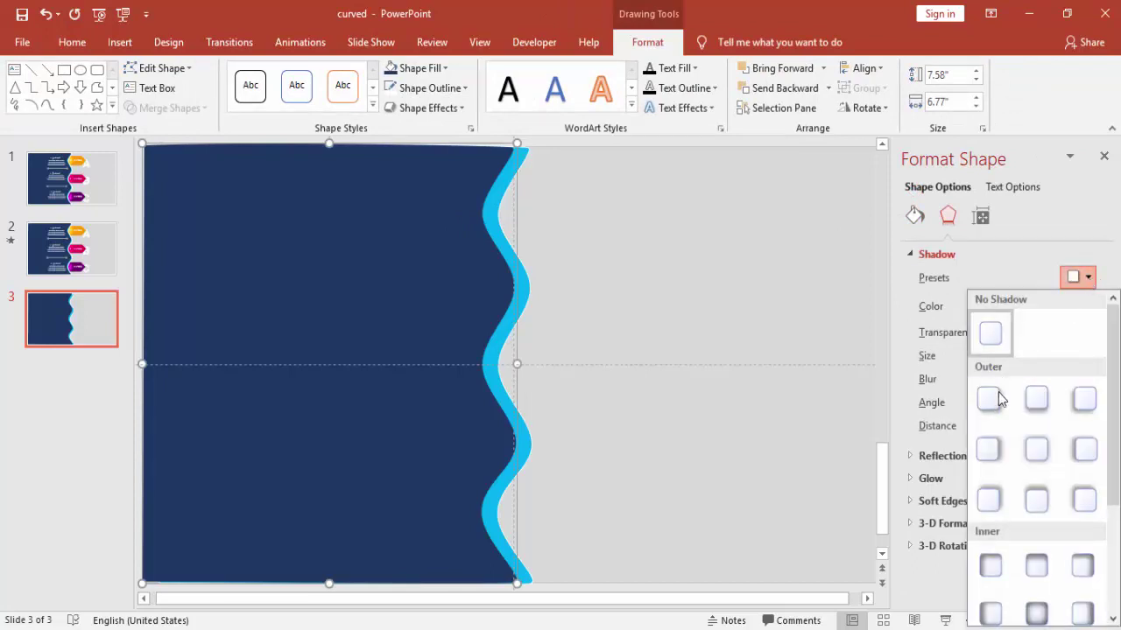
click(993, 450)
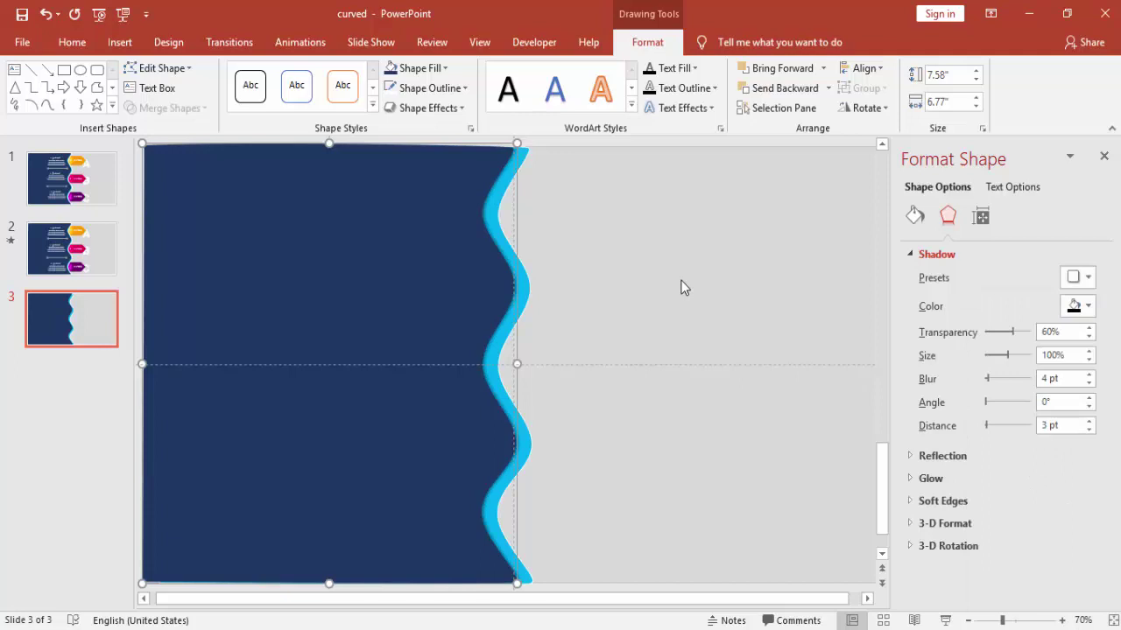
- Apply the same Offset: Right outer shadow to the cyan wavy edge
click(543, 281)
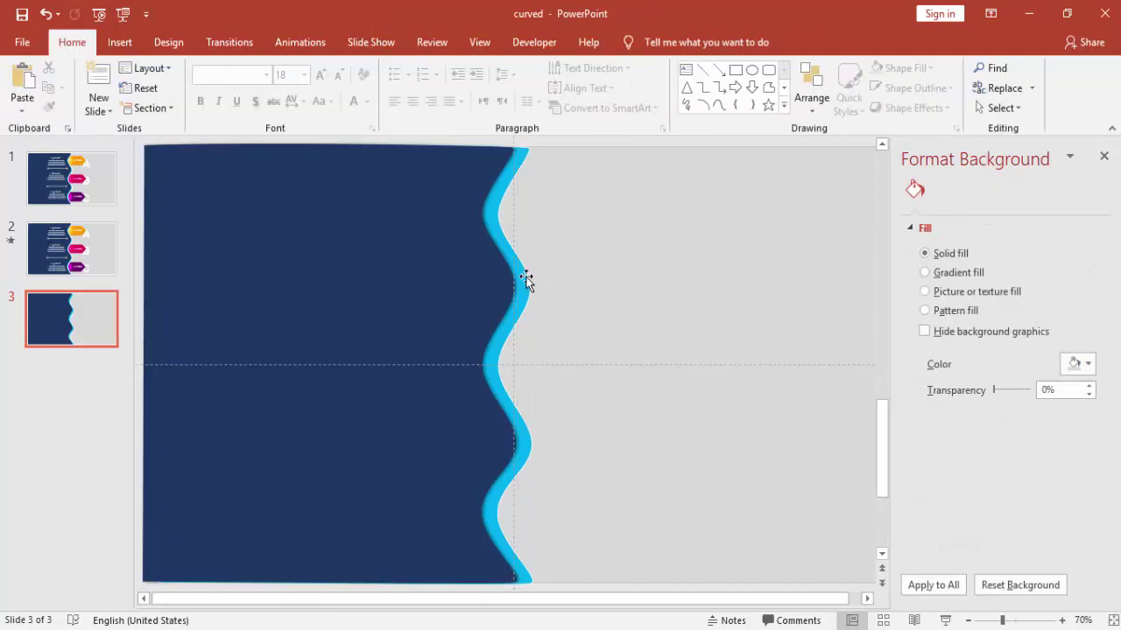
click(525, 280)
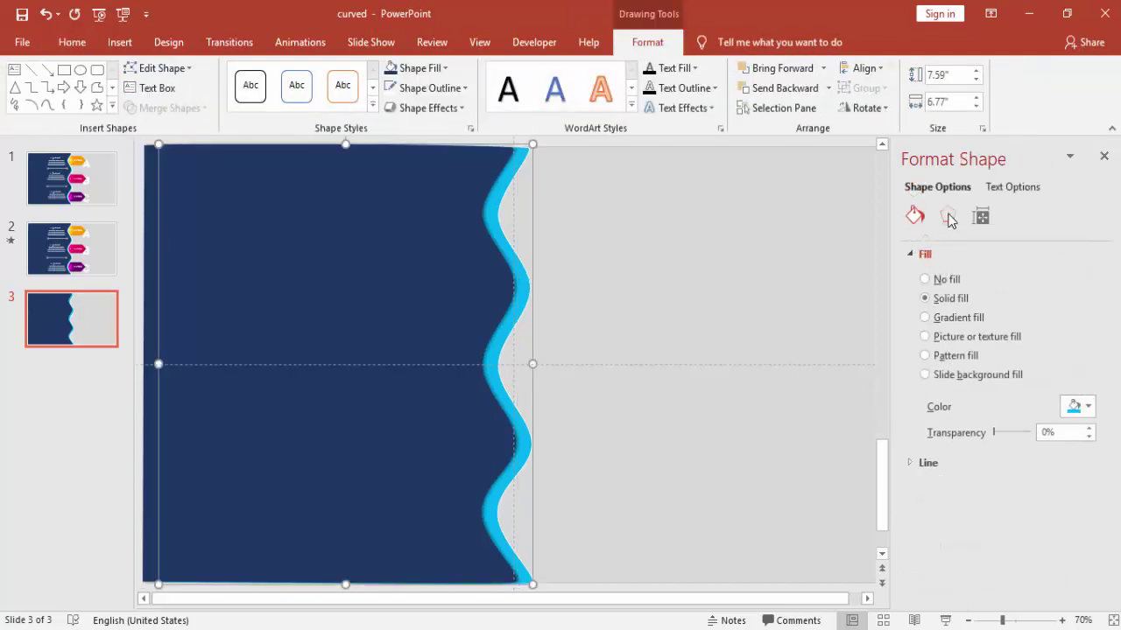
click(949, 219)
click(1084, 278)
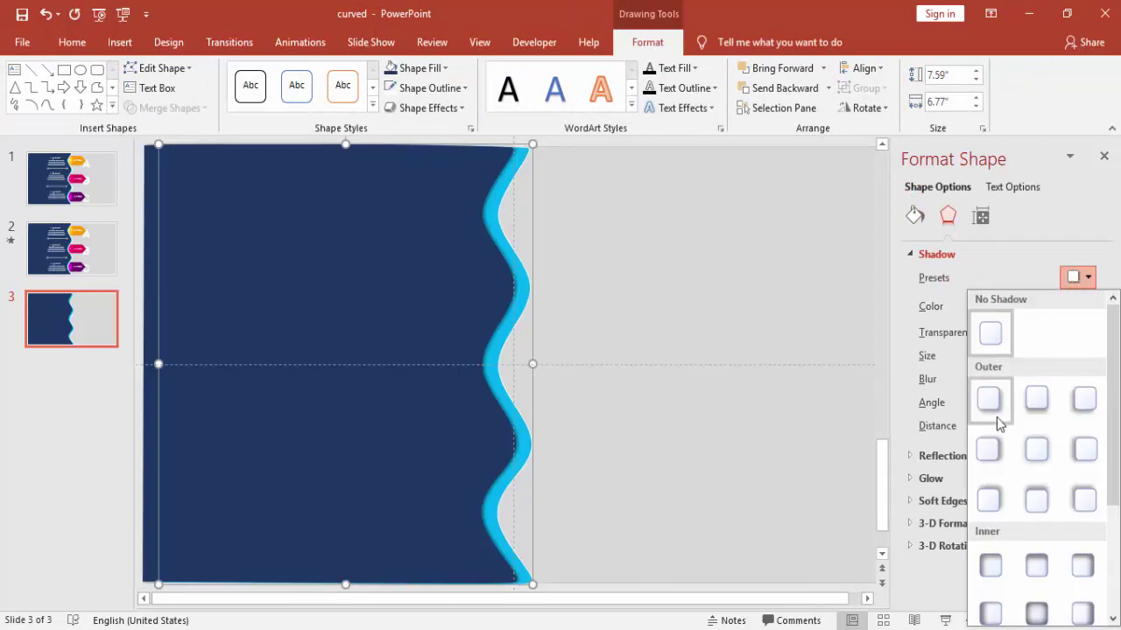
click(987, 449)
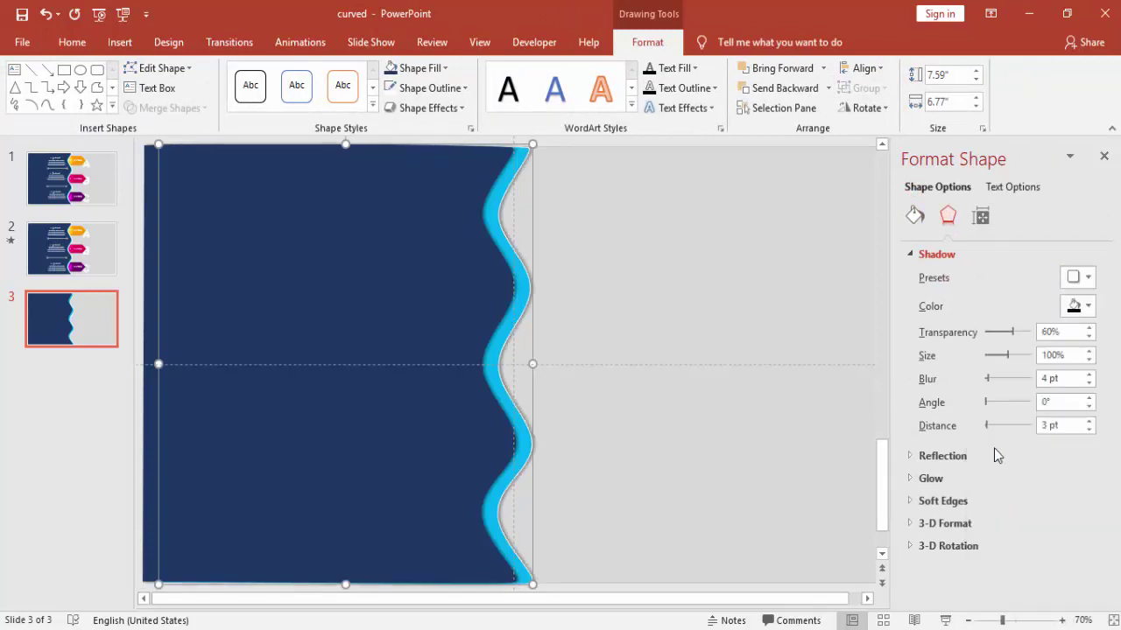
click(703, 421)
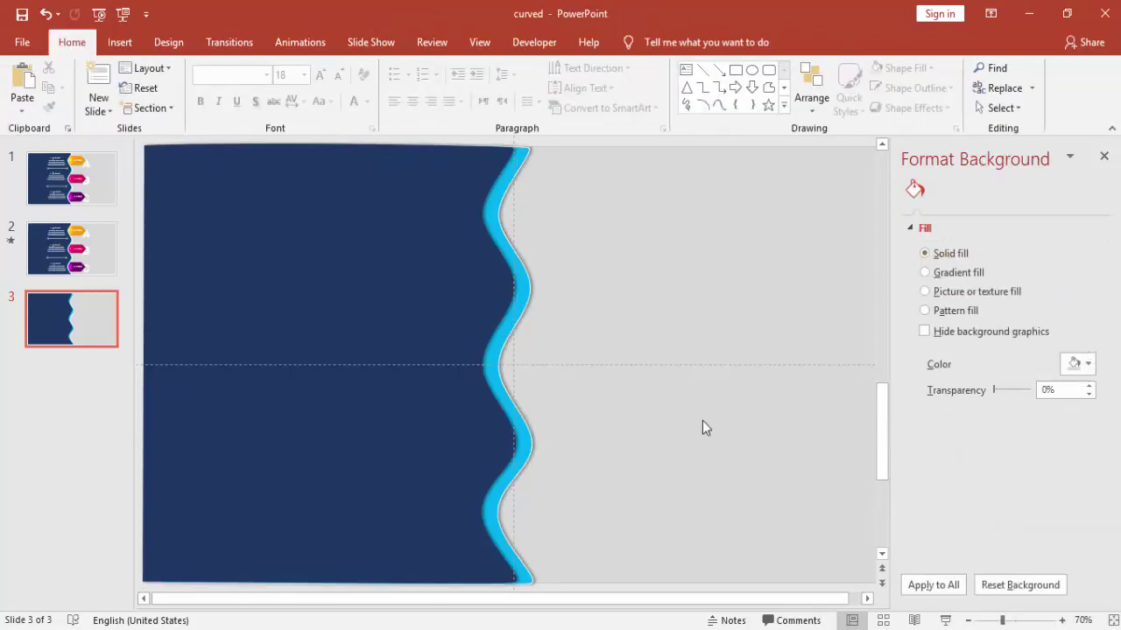
- Draw a 1.63 by 1.63 inch oval circle over the top of the wavy edge
click(119, 44)
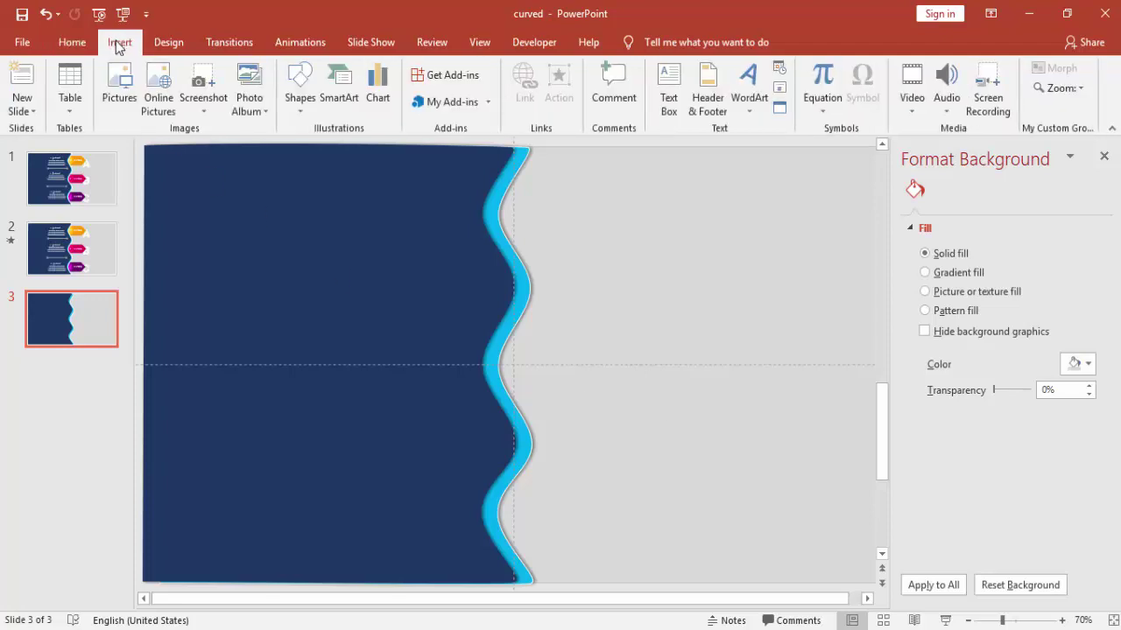
click(296, 110)
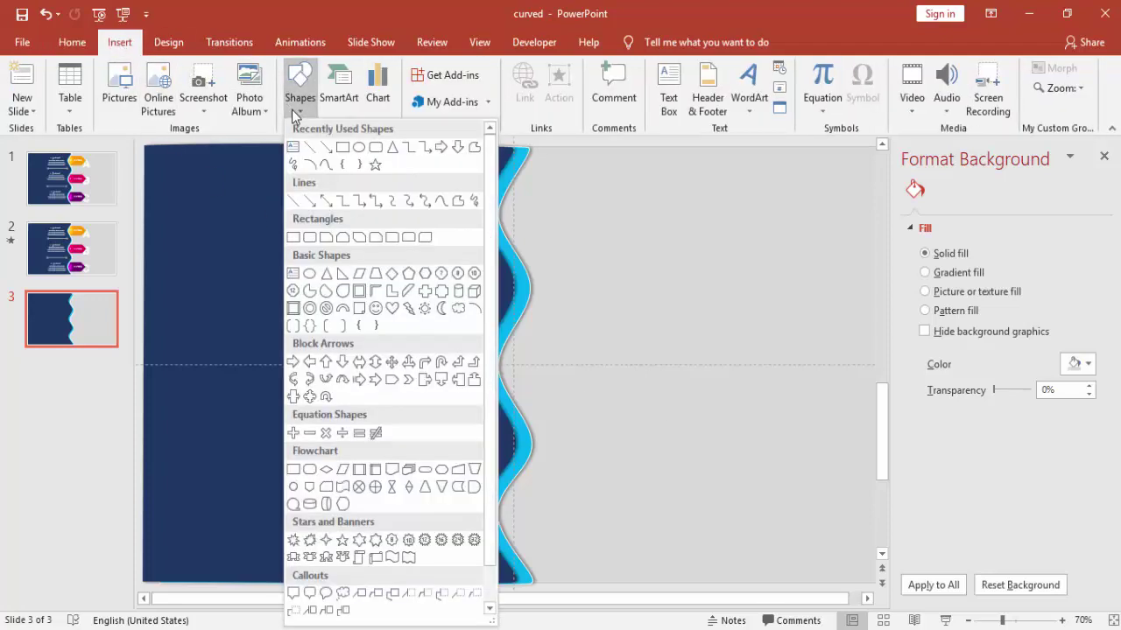
click(309, 275)
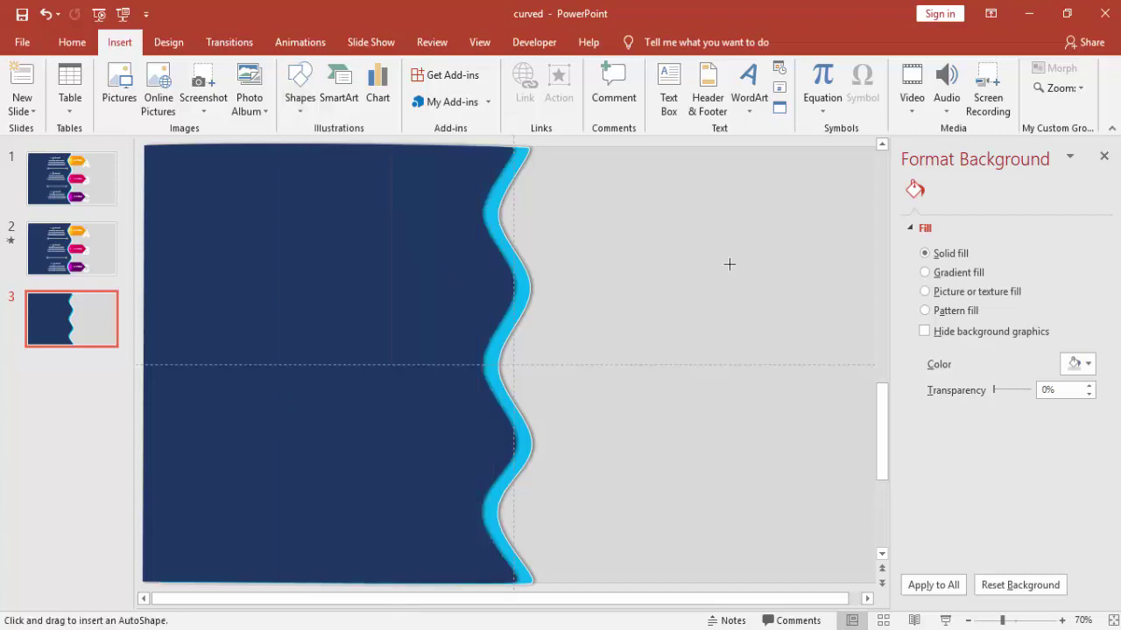
click(570, 246)
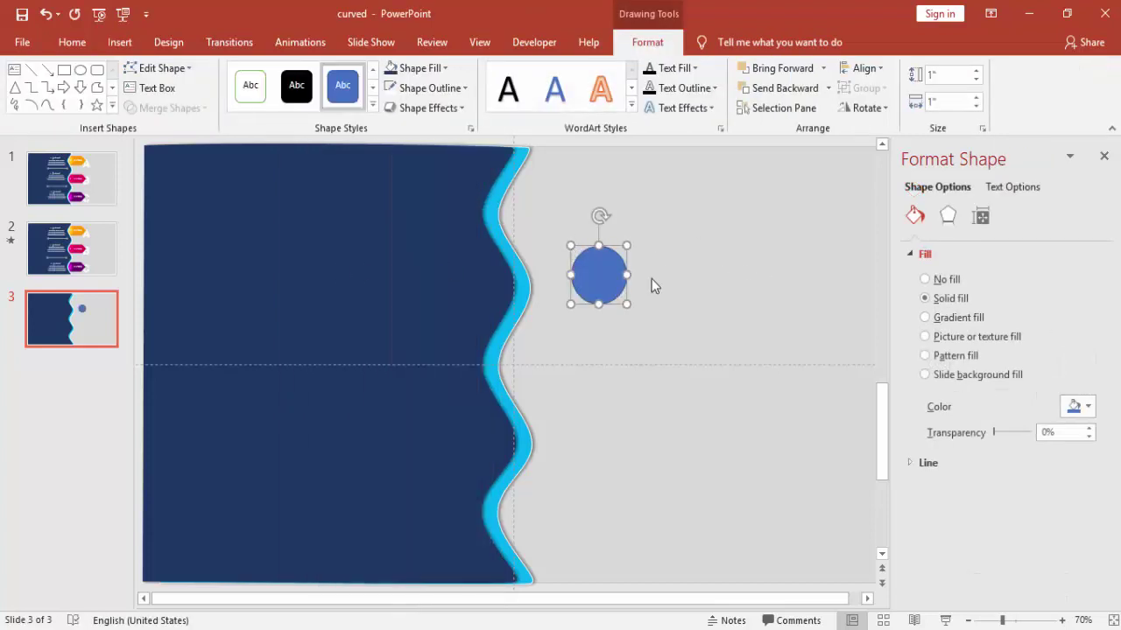
drag(633, 306, 518, 233)
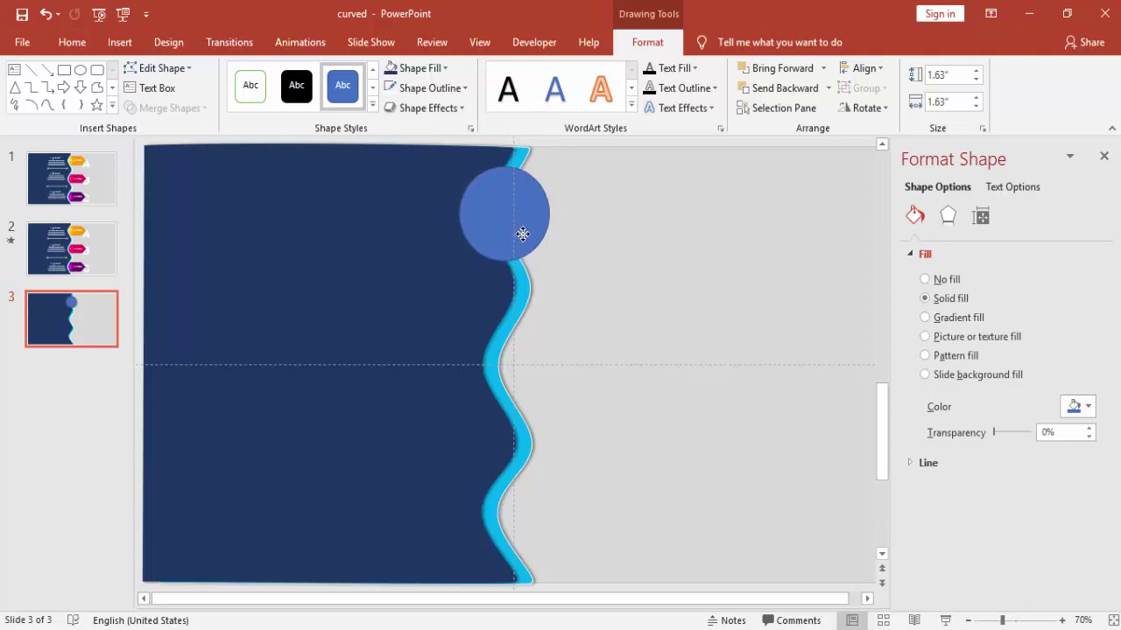
click(522, 234)
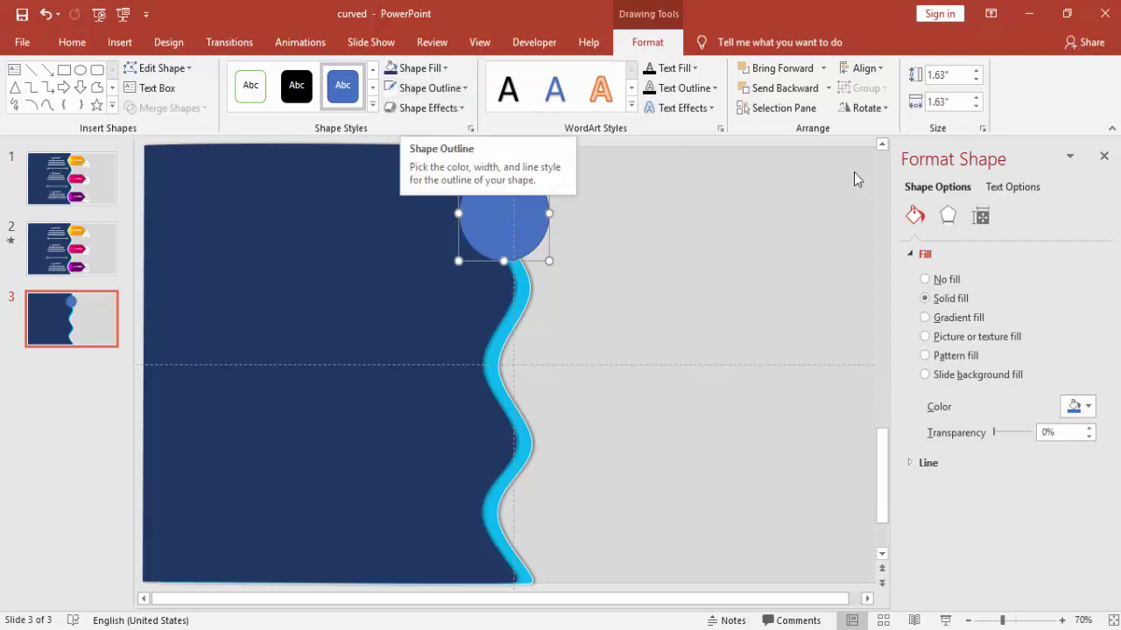
- Give the circle an offset outer shadow pushed farther out
click(949, 215)
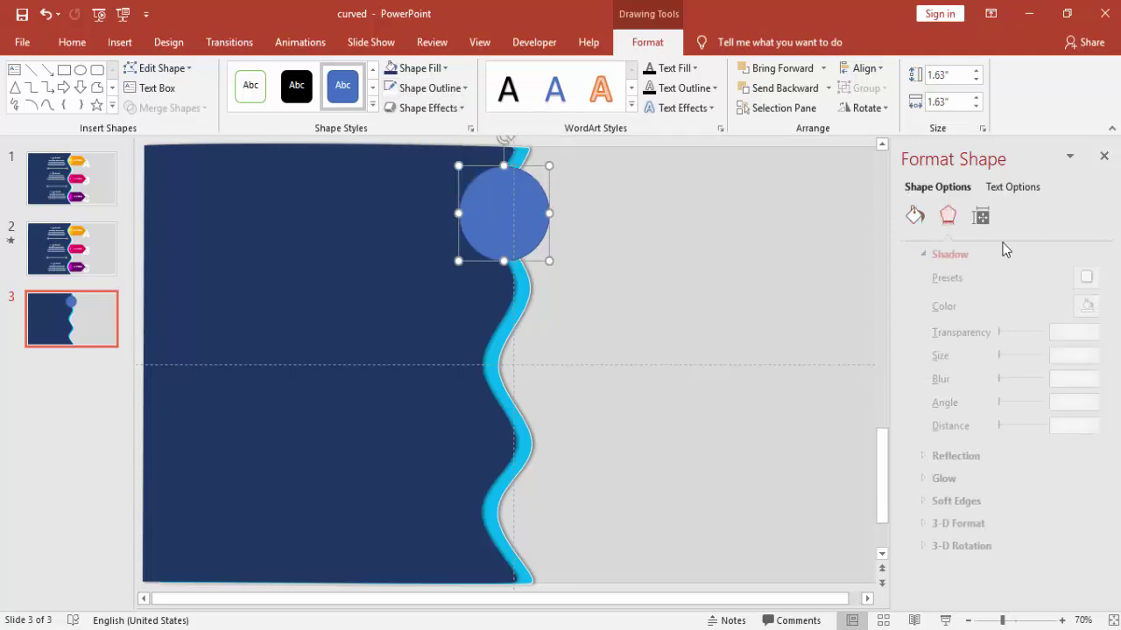
click(1082, 279)
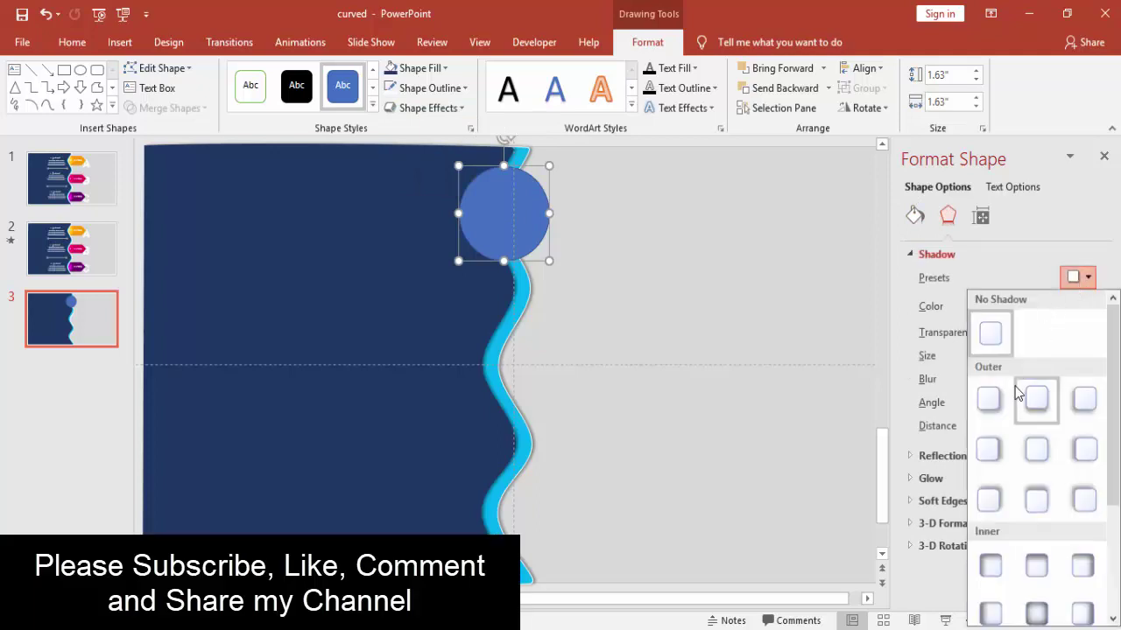
click(1003, 412)
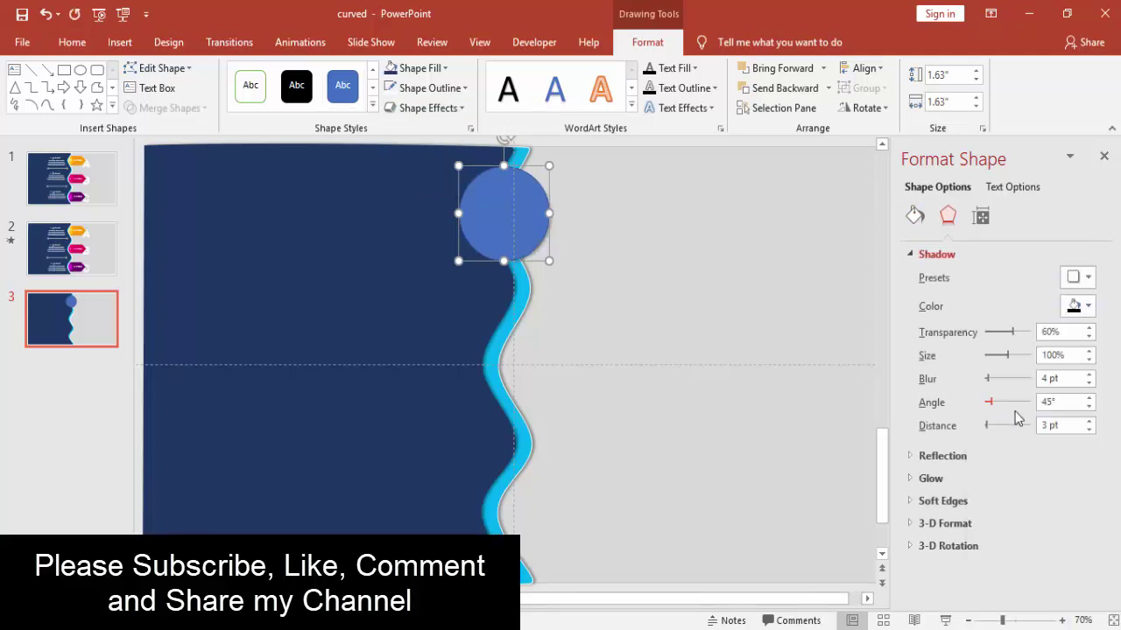
click(1089, 422)
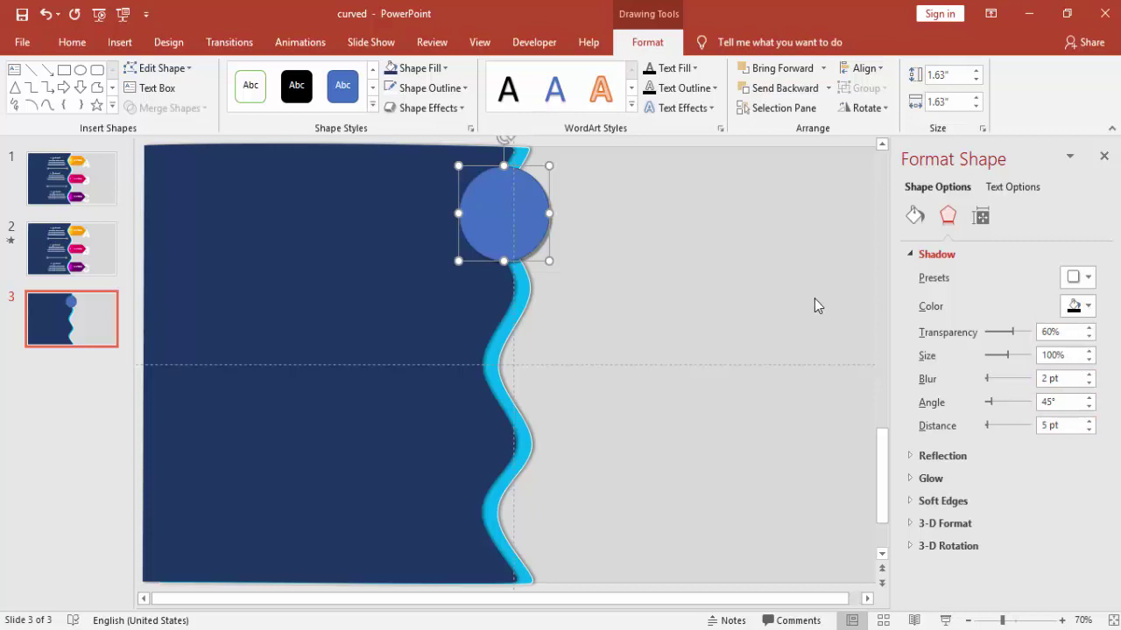
click(592, 210)
click(541, 194)
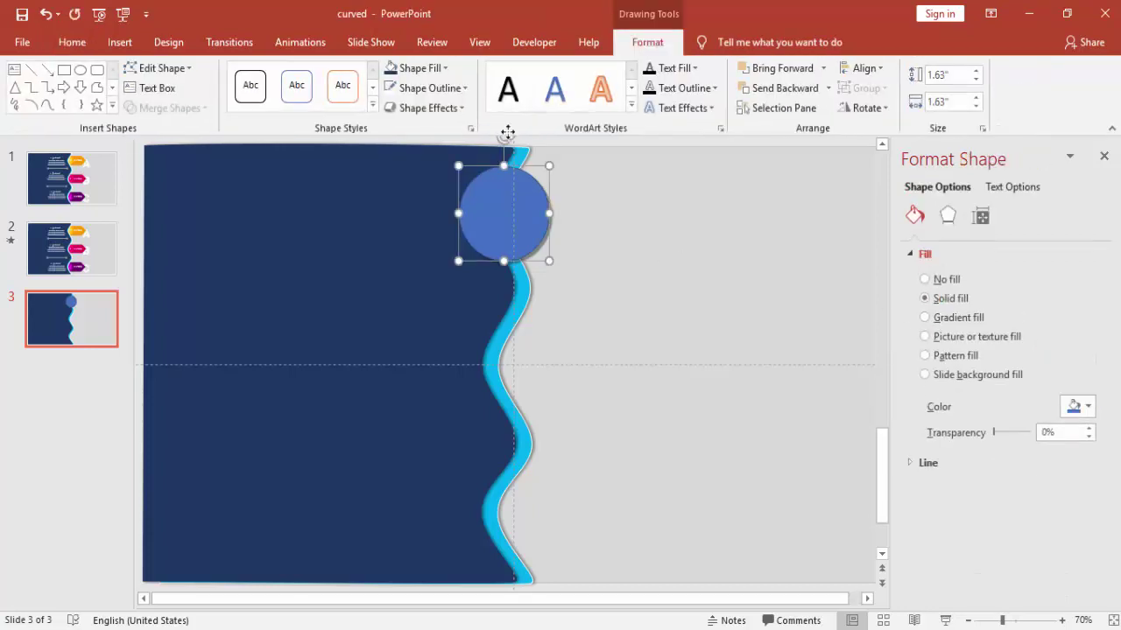
- Remove the circle's outline and fill it orange from the standard palette
click(457, 91)
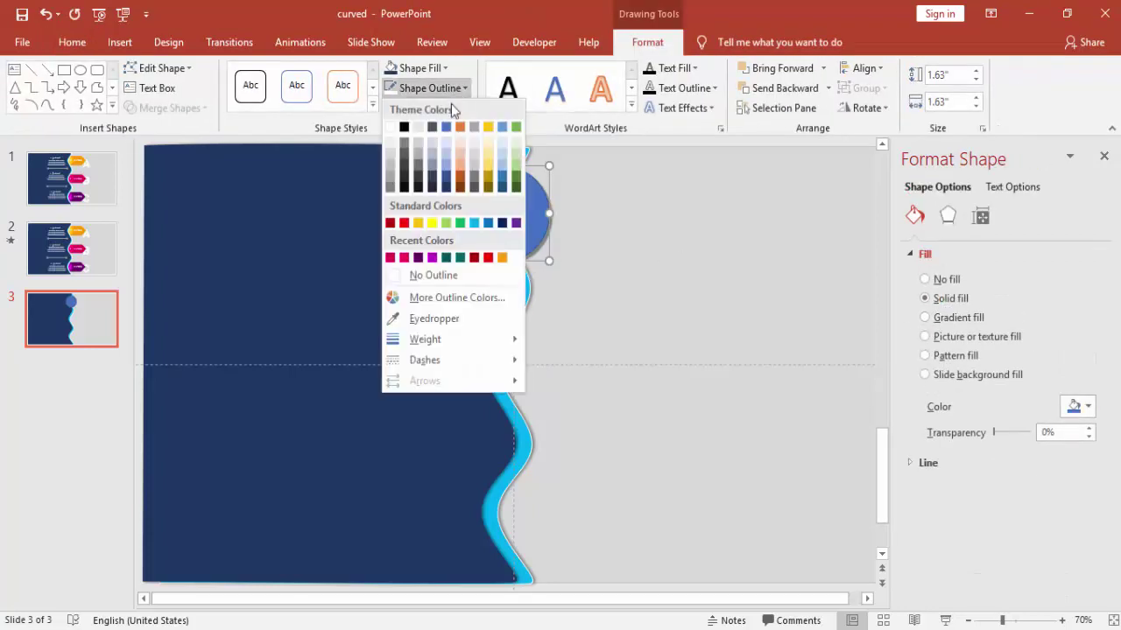
click(446, 275)
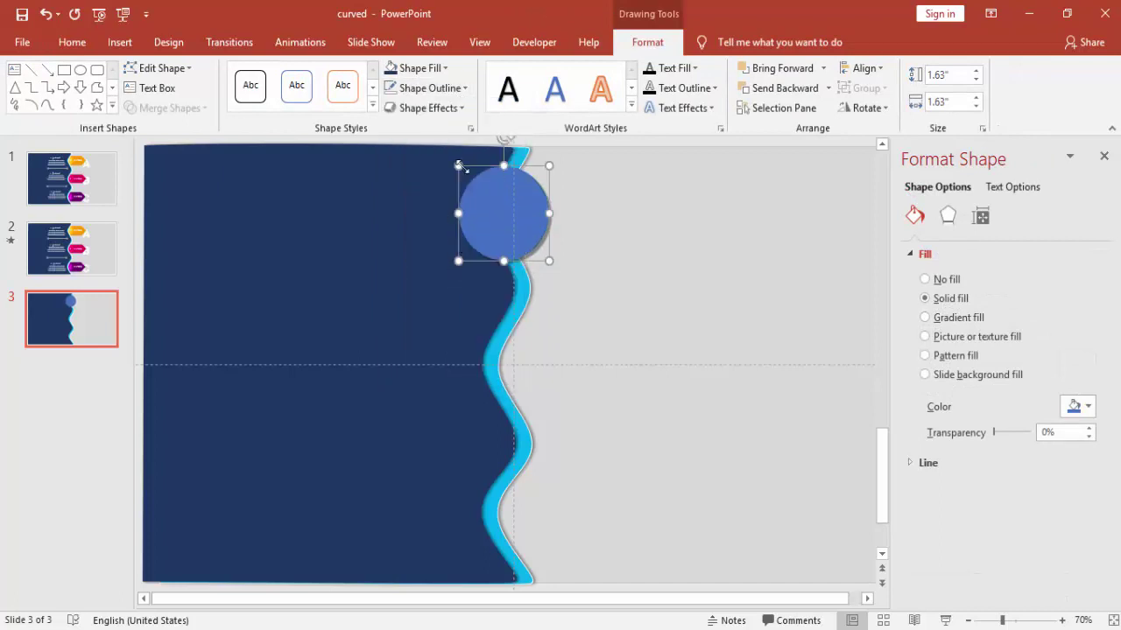
click(416, 68)
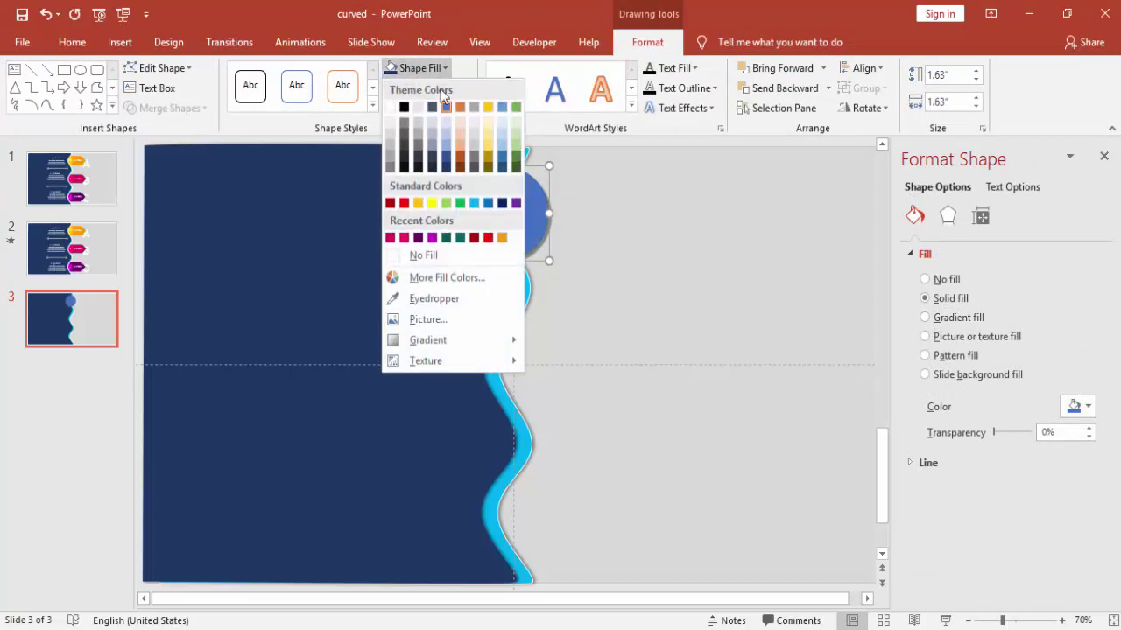
click(416, 279)
click(473, 174)
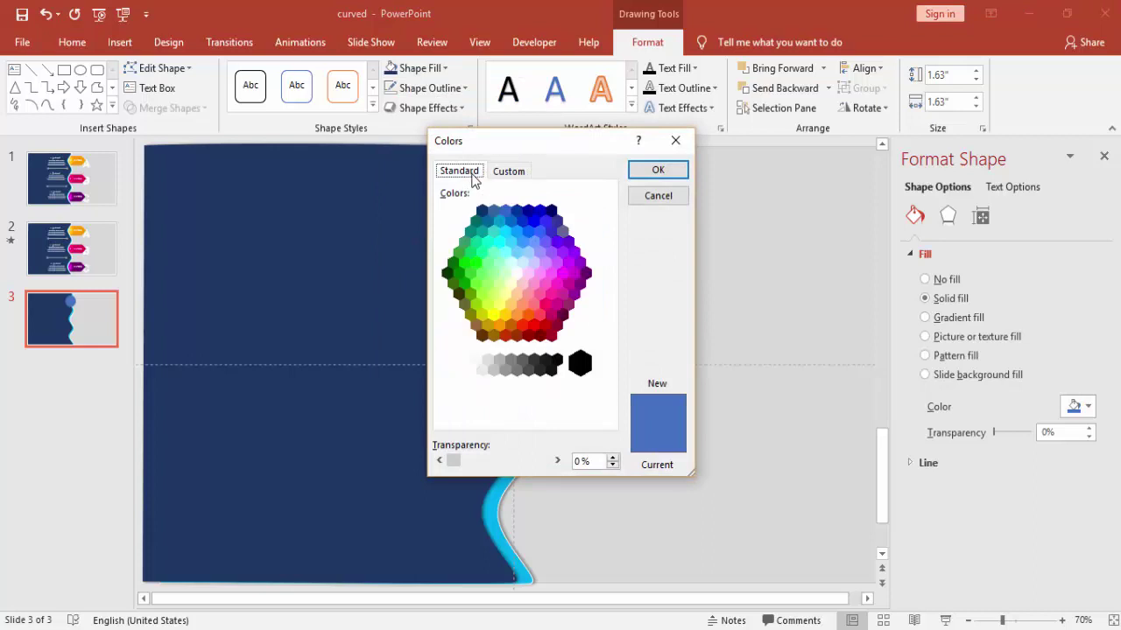
click(499, 326)
click(648, 172)
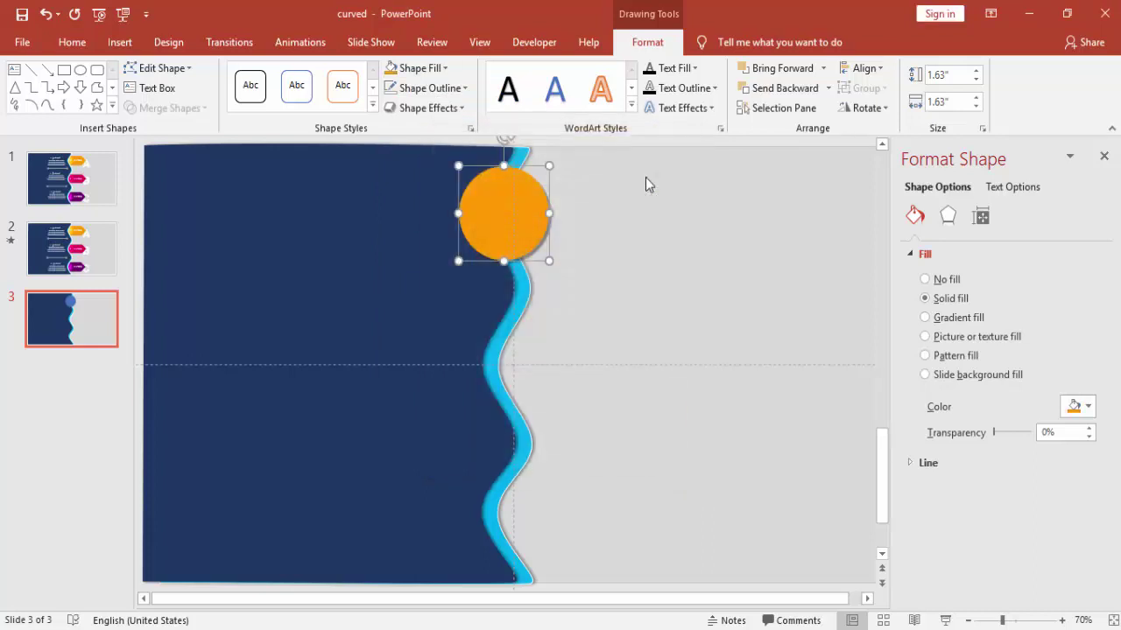
- Send the orange circle to the back, behind the wavy edge
click(645, 182)
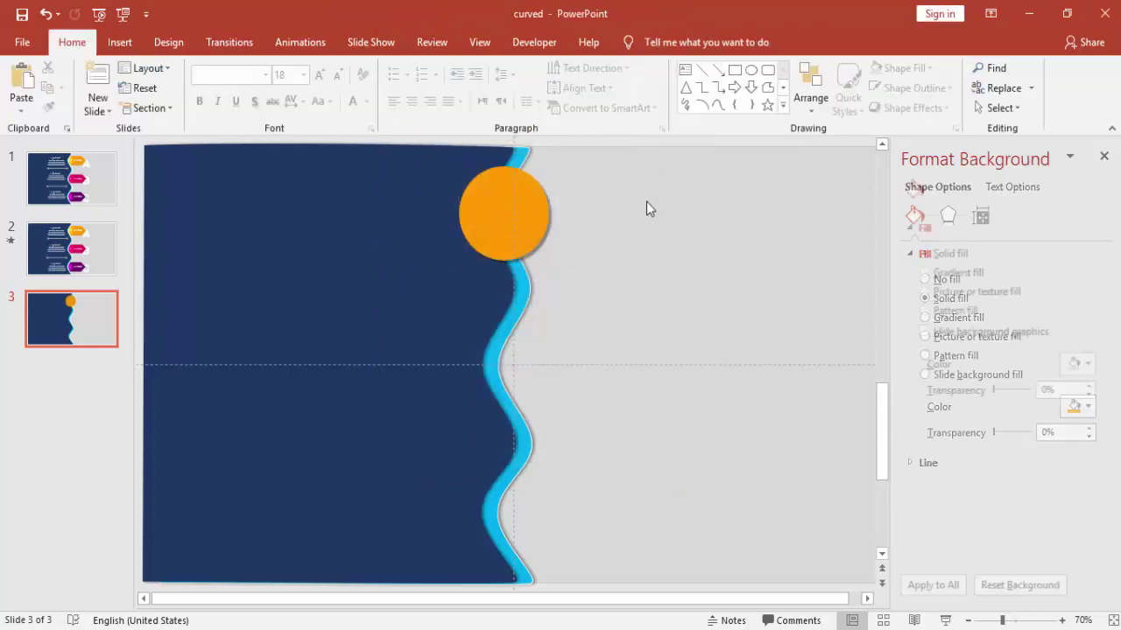
click(501, 212)
click(827, 90)
click(794, 130)
click(755, 184)
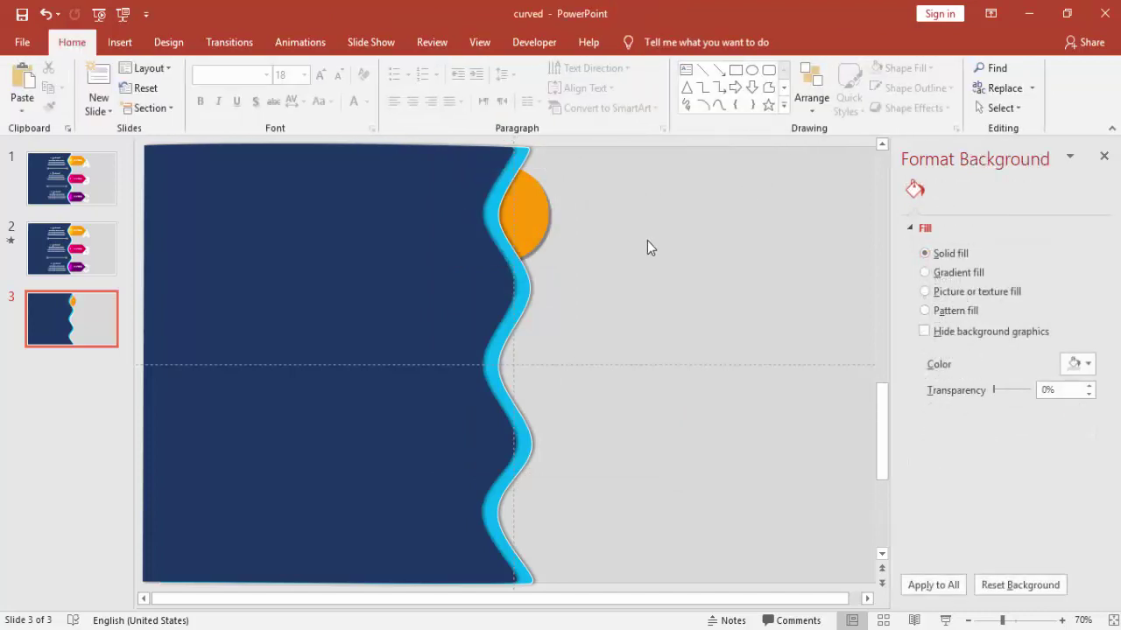
- Draw a pentagon arrow tab beside the orange circle with no outline
click(123, 43)
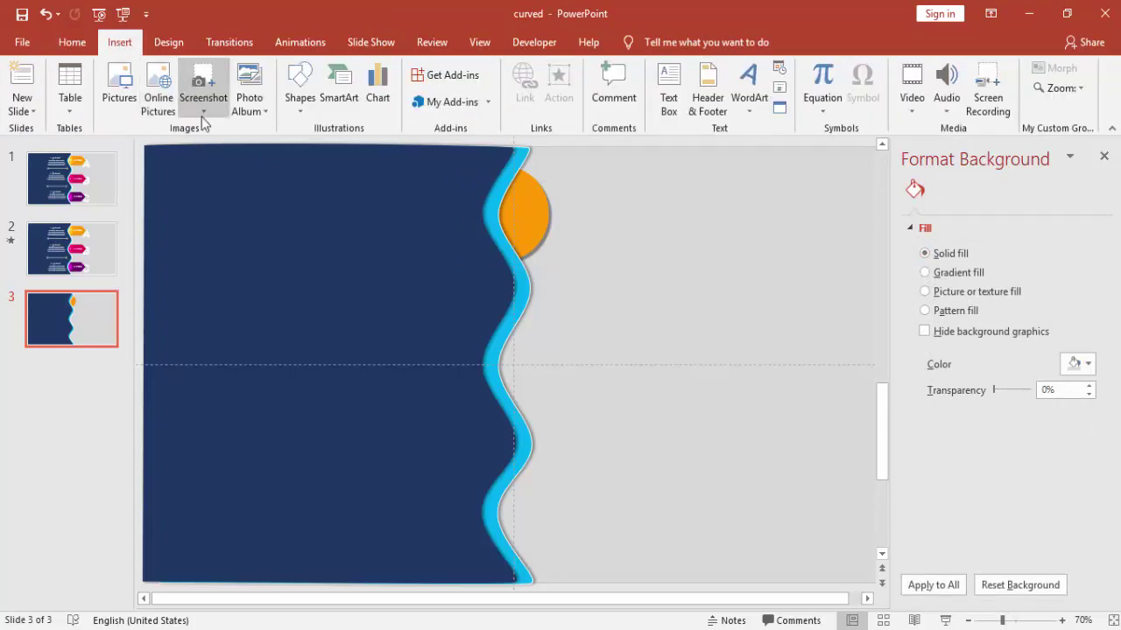
click(299, 117)
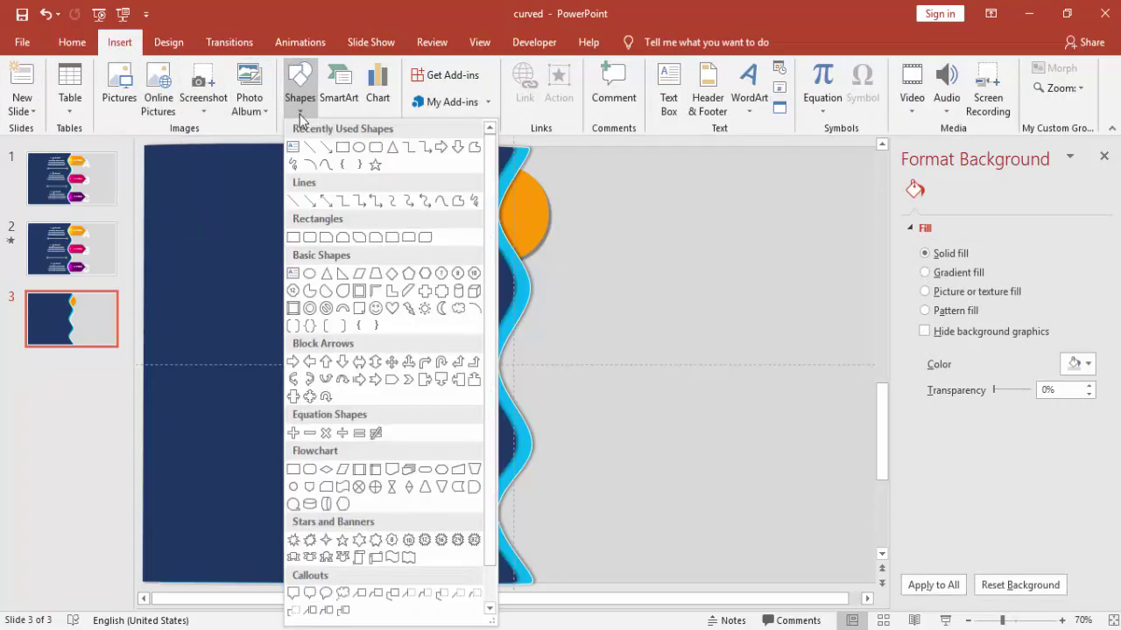
click(393, 382)
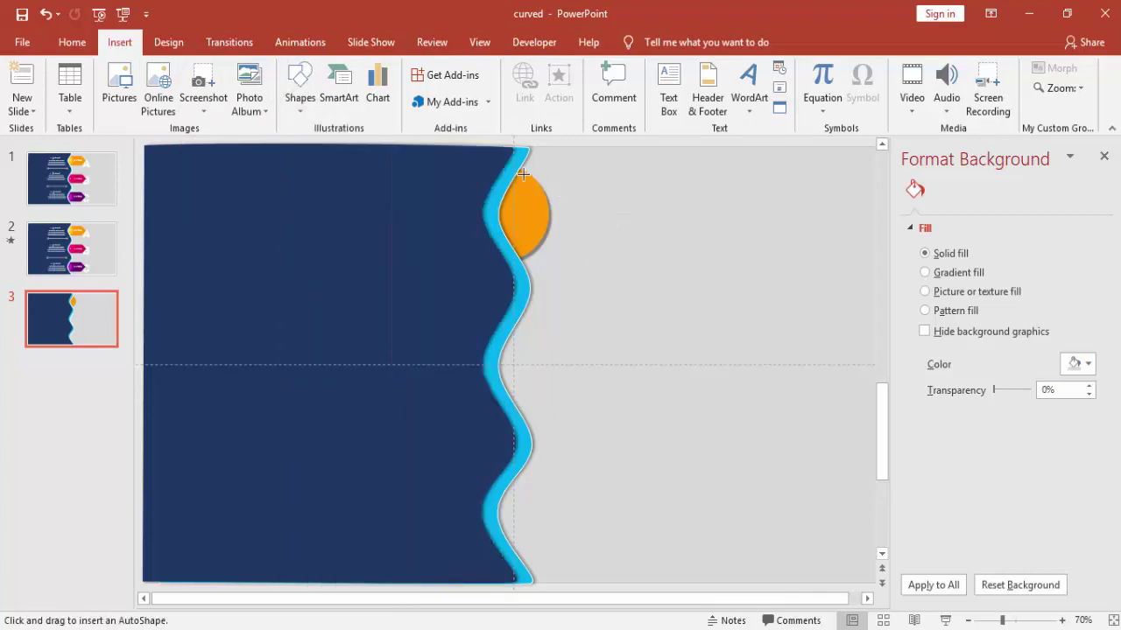
mouse_move(517, 166)
mouse_down()
mouse_move(525, 251)
mouse_move(687, 253)
mouse_up()
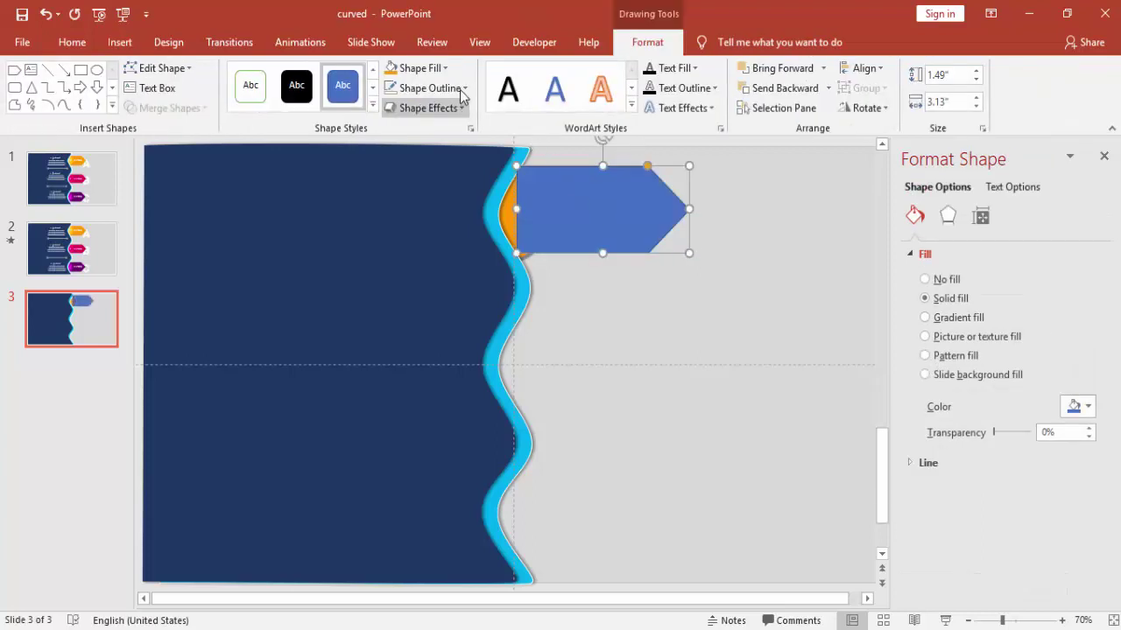
click(429, 87)
click(439, 284)
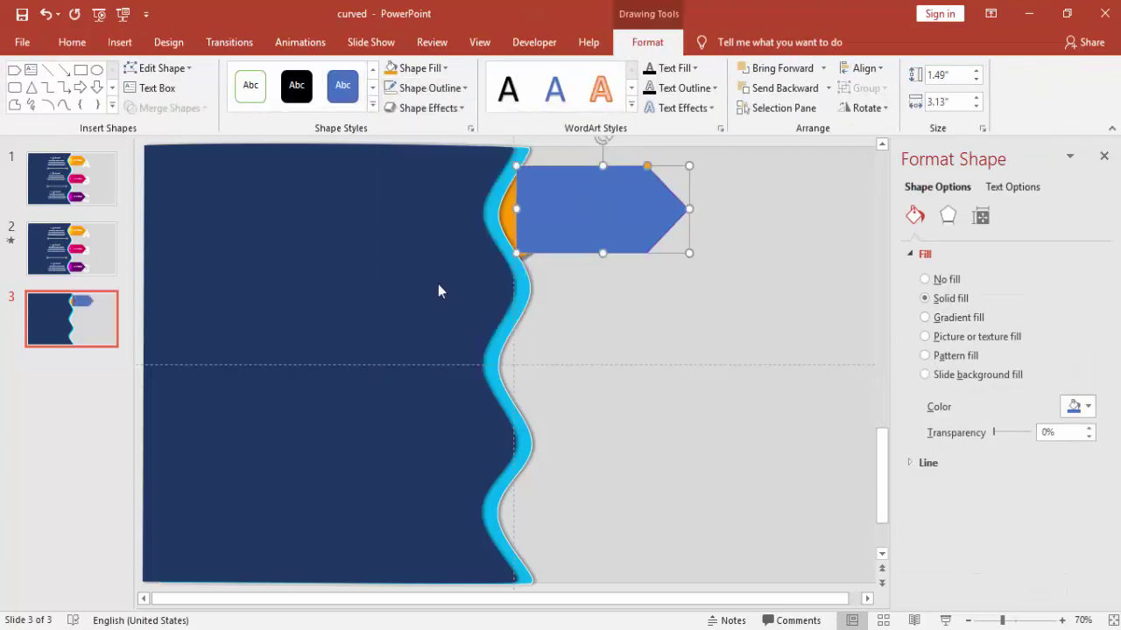
- Send the arrow behind the orange circle, reposition it and stretch it taller
drag(595, 193, 596, 200)
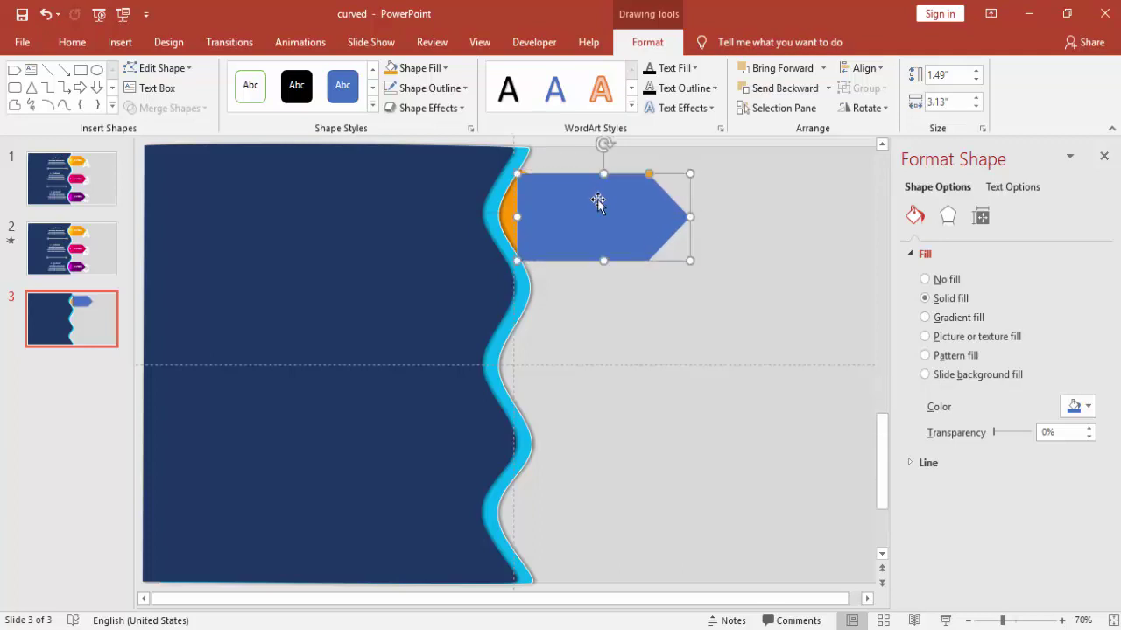
click(828, 88)
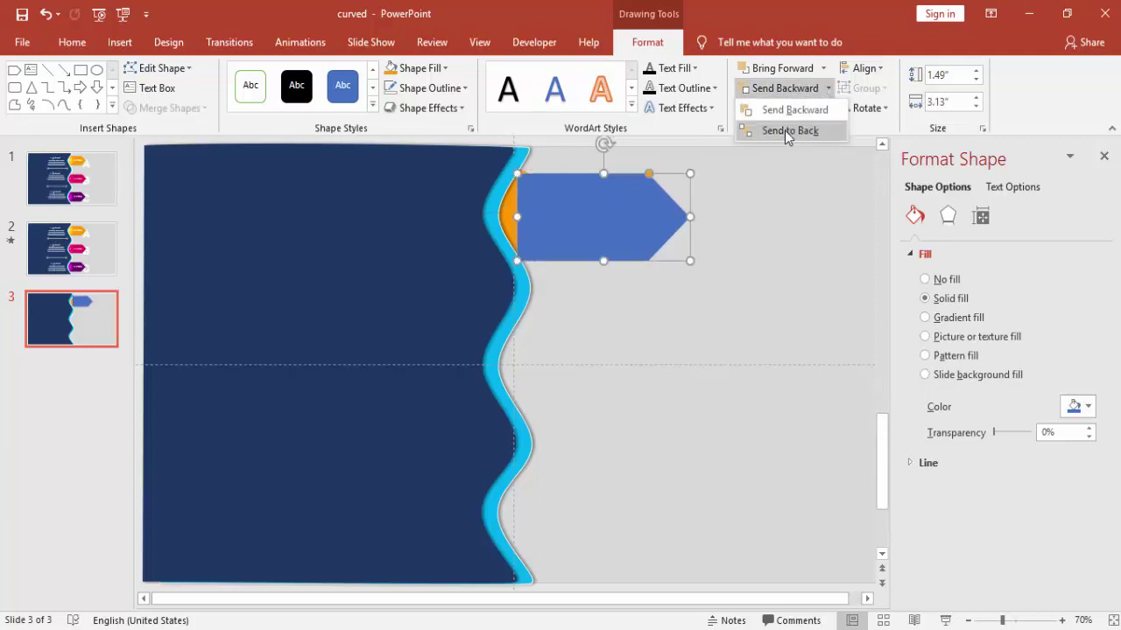
click(785, 132)
click(751, 199)
click(637, 200)
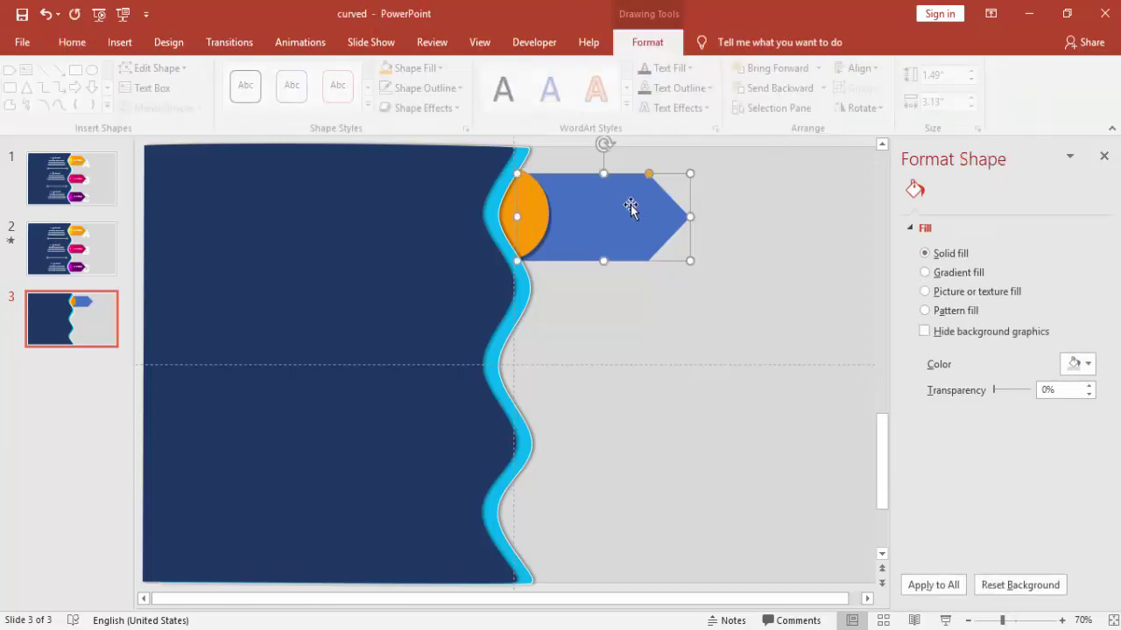
drag(626, 202, 626, 201)
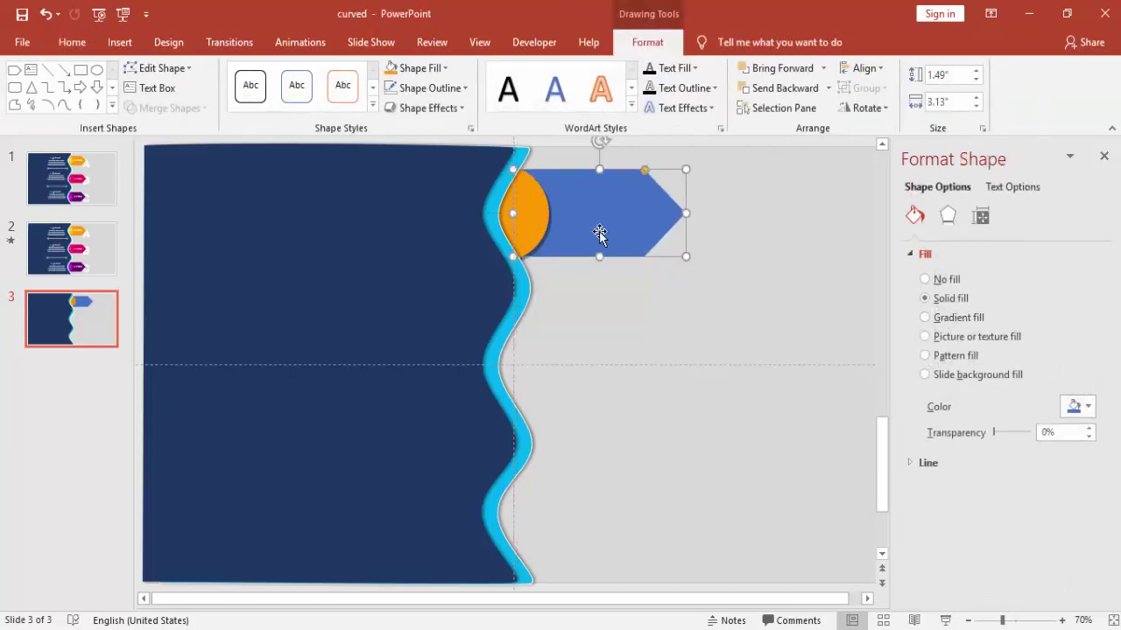
drag(596, 257, 604, 272)
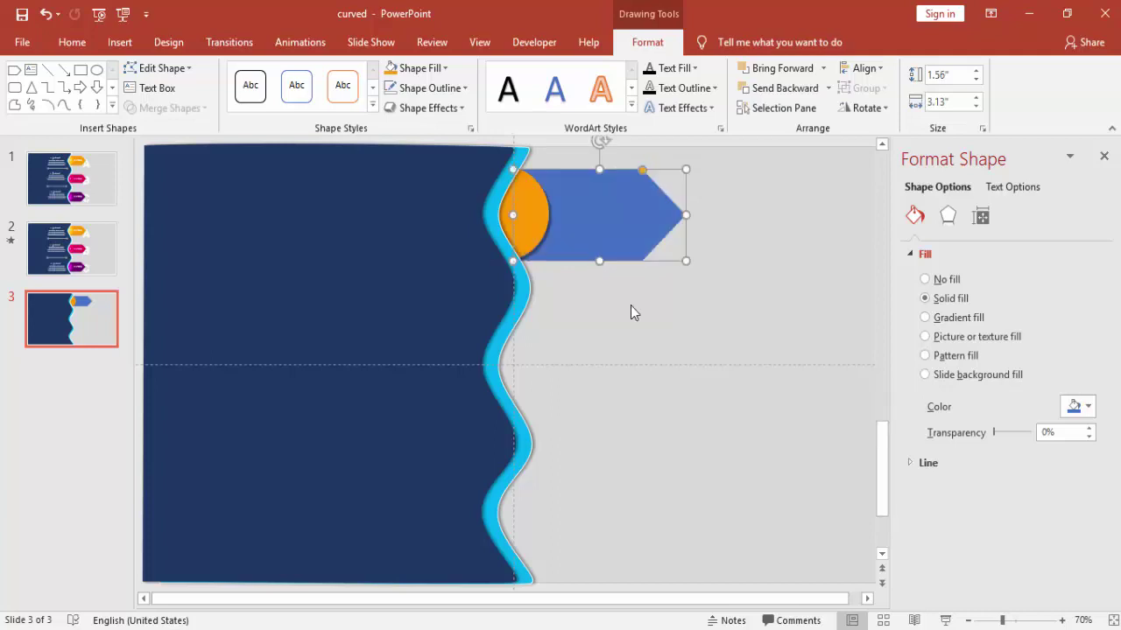
click(636, 312)
click(621, 197)
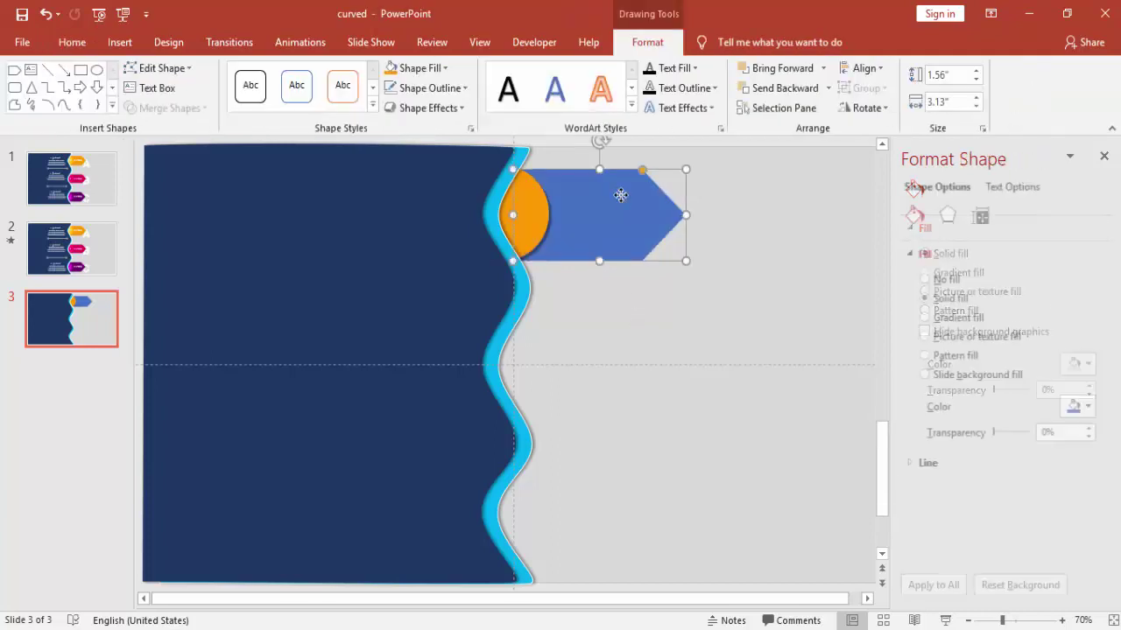
- Apply an Offset: Bottom shadow to the arrow tab at 90° and 5 pt distance
click(947, 215)
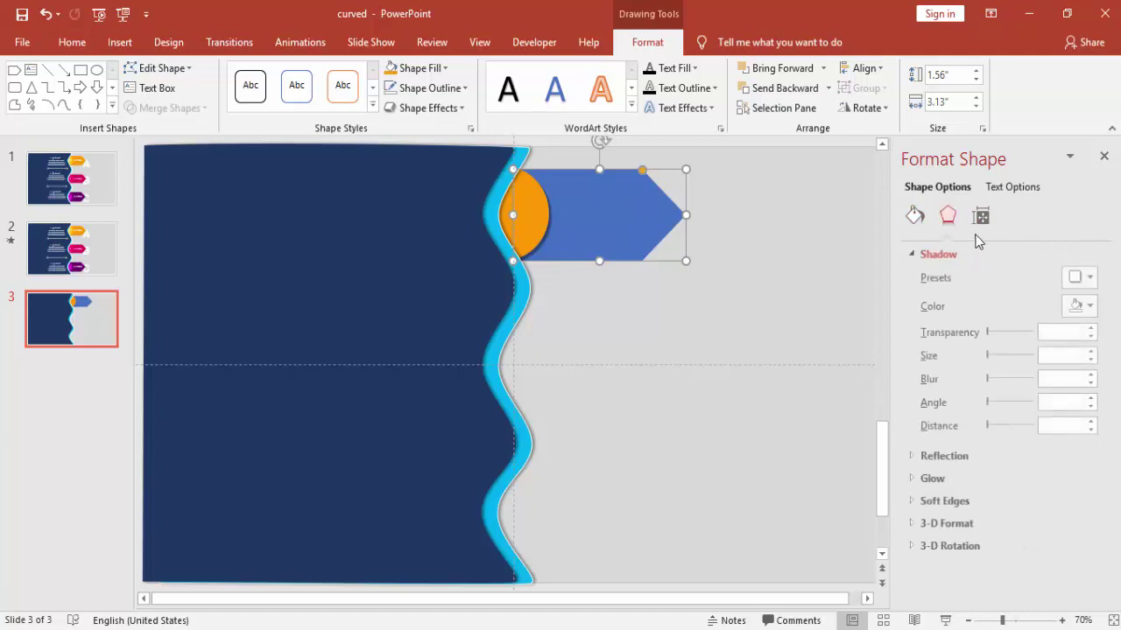
click(1086, 278)
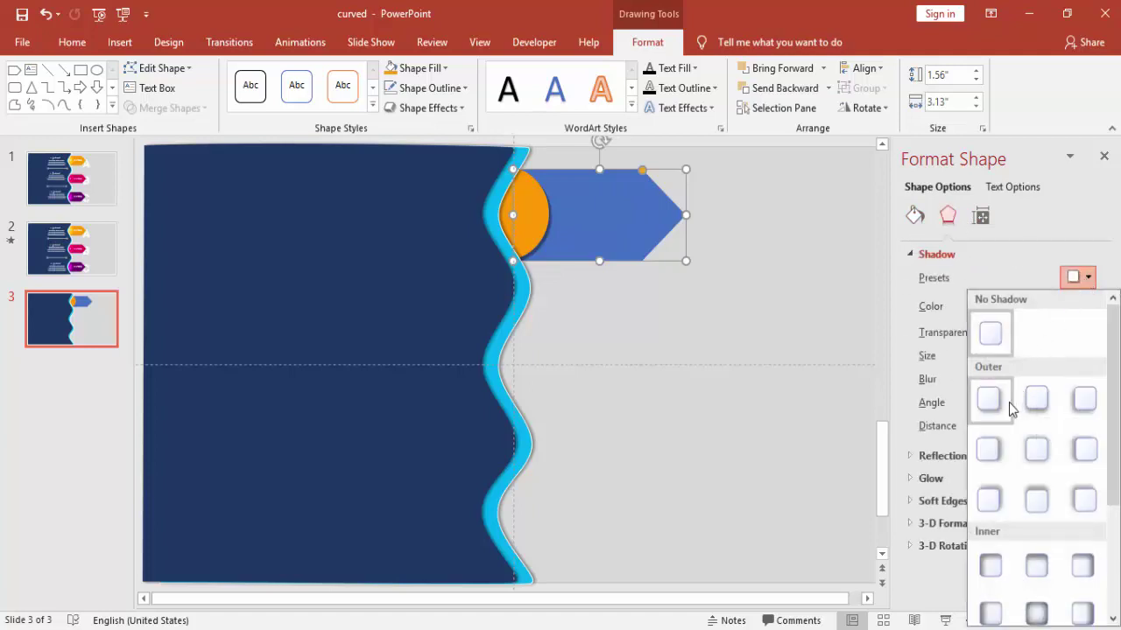
click(1035, 399)
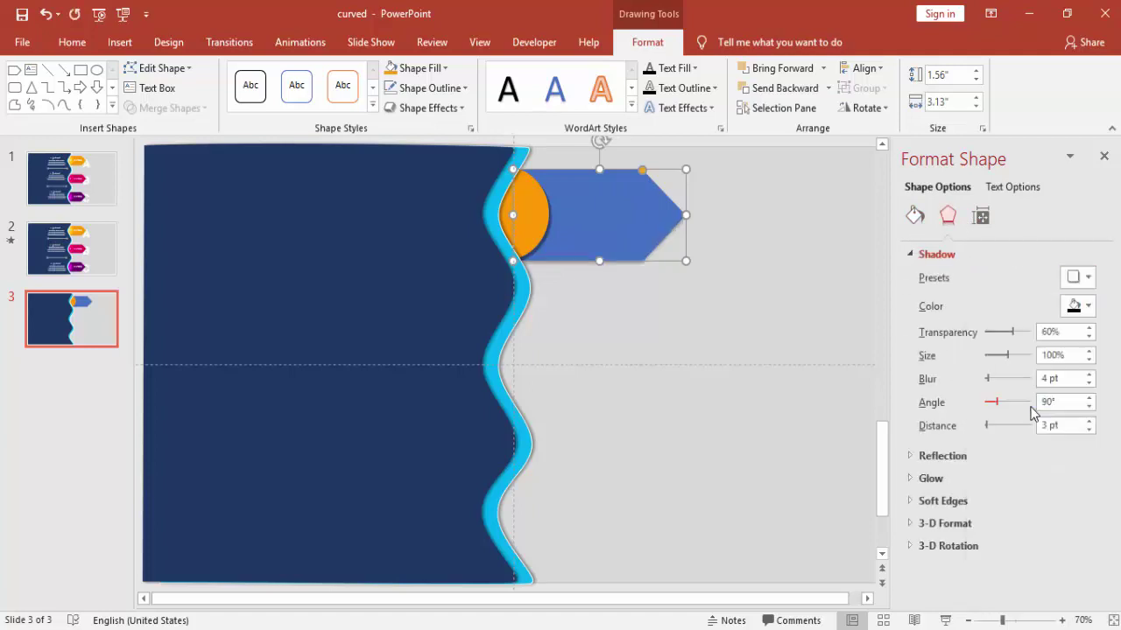
click(1089, 422)
click(1089, 422)
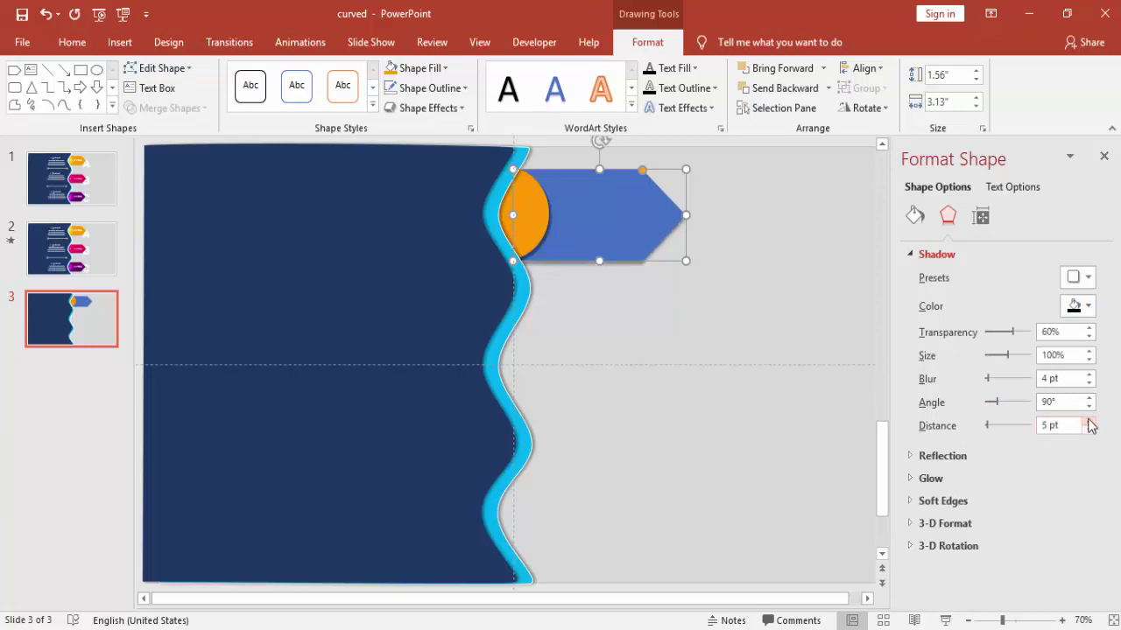
click(743, 285)
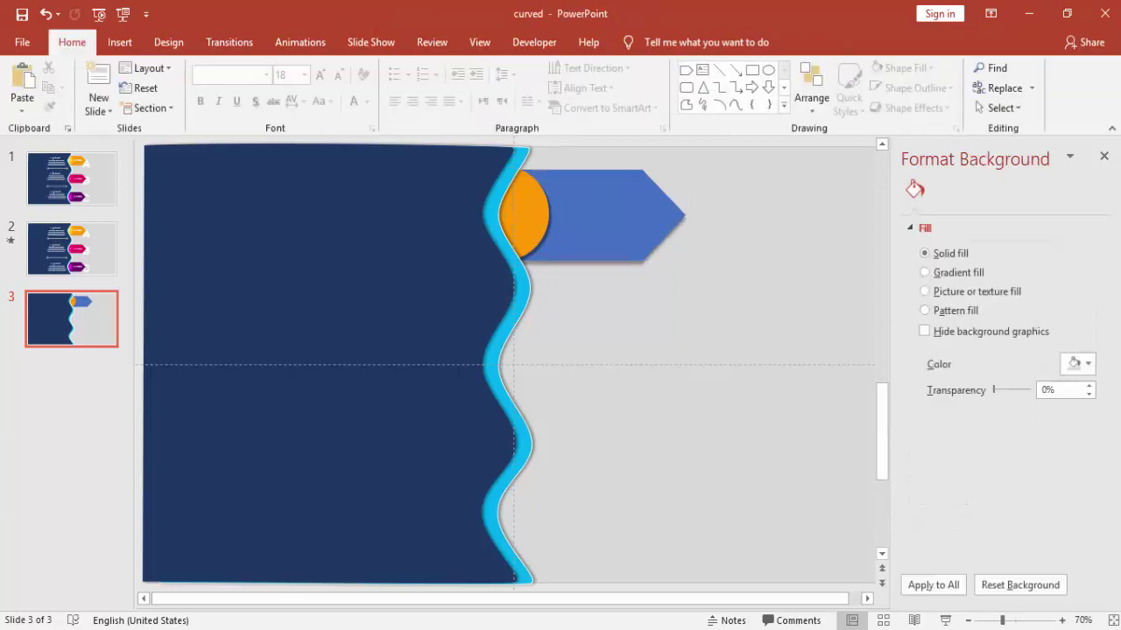
- Fill the arrow tab orange, then darken it to custom RGB 242/144/0
click(603, 224)
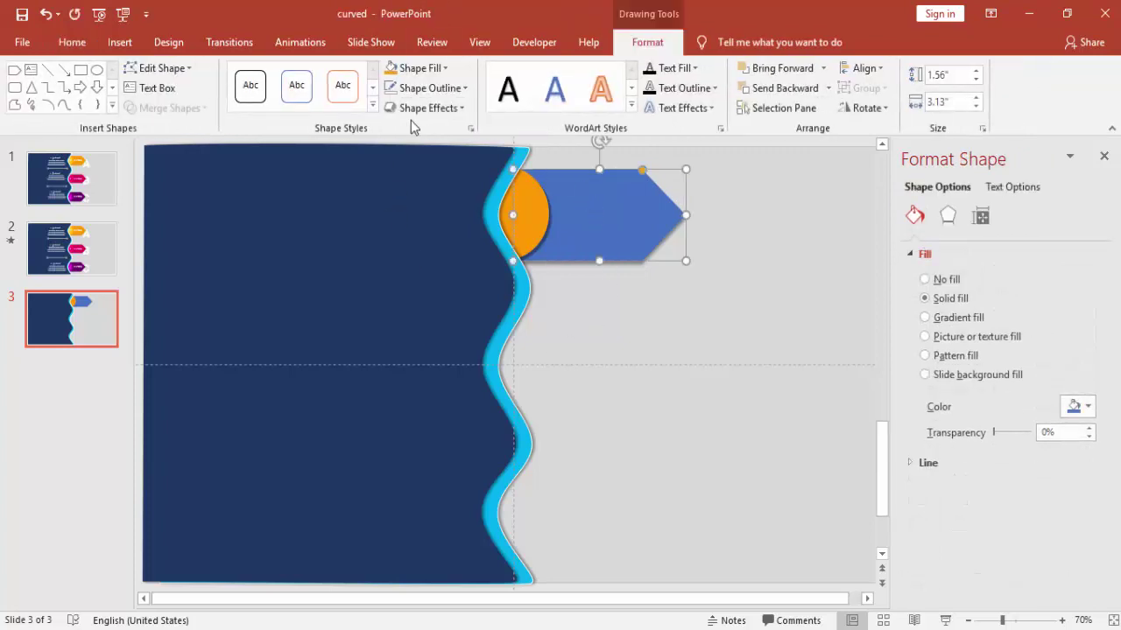
click(391, 72)
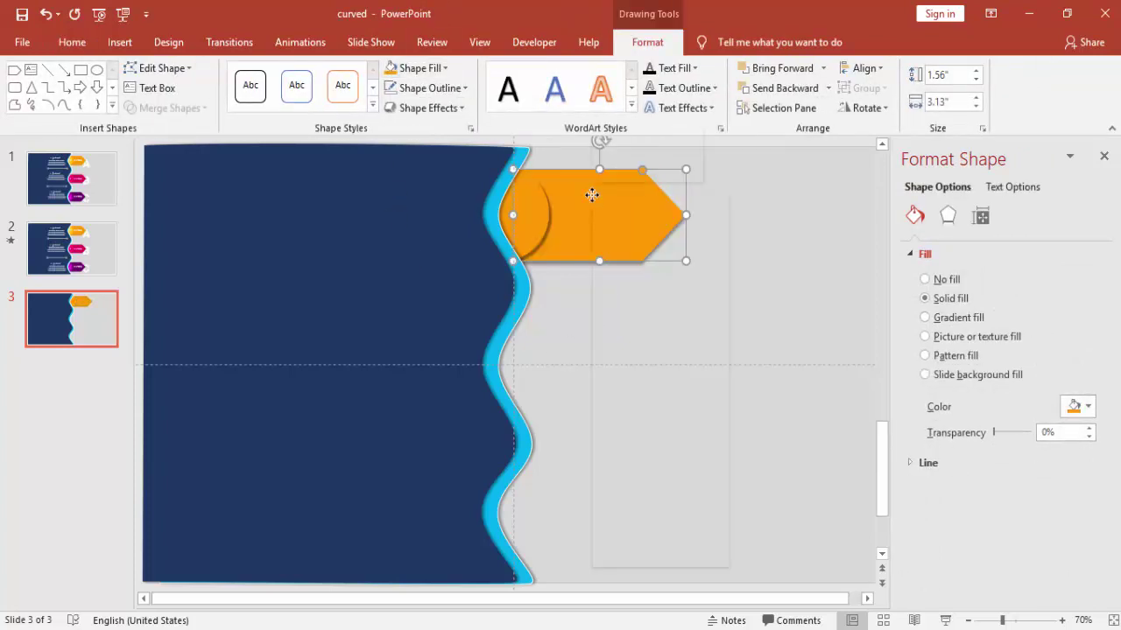
right_click(592, 196)
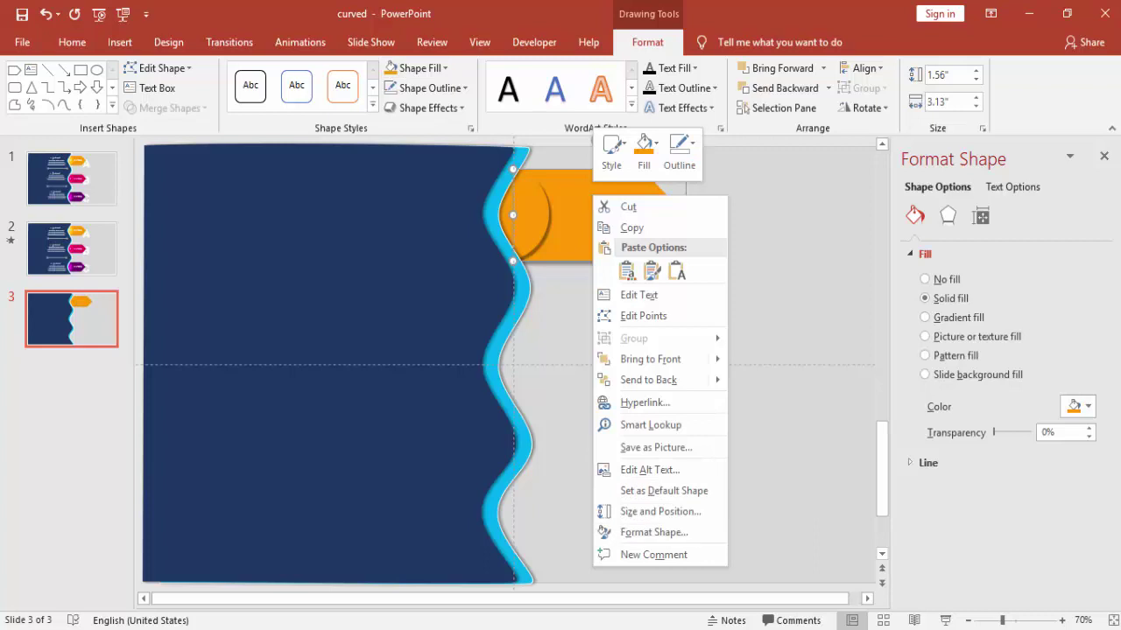
click(1088, 407)
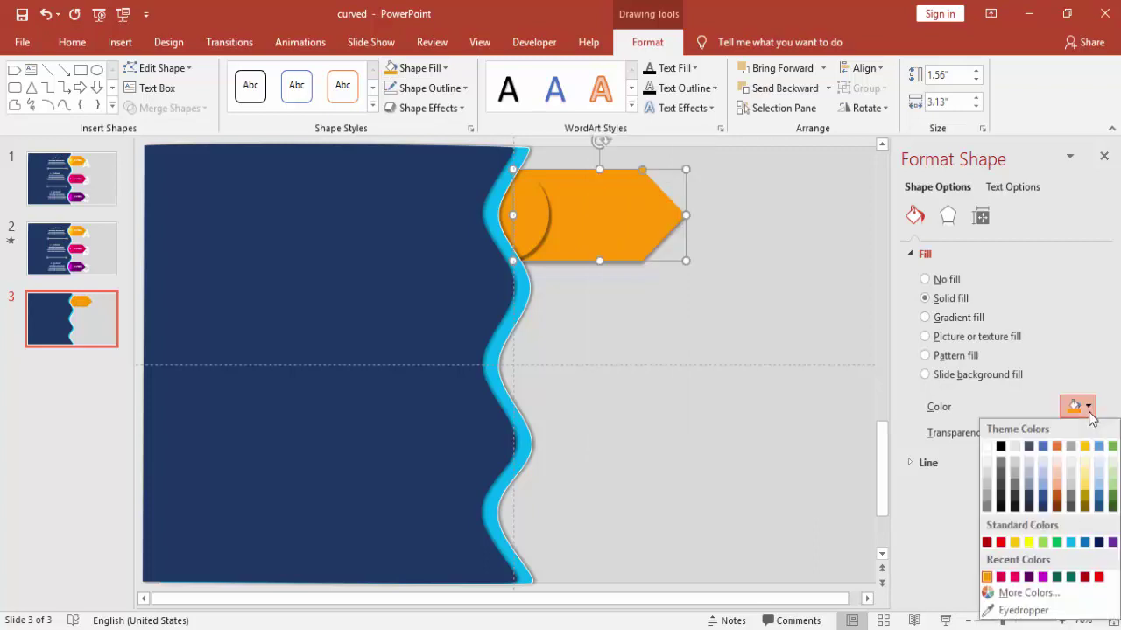
click(1031, 593)
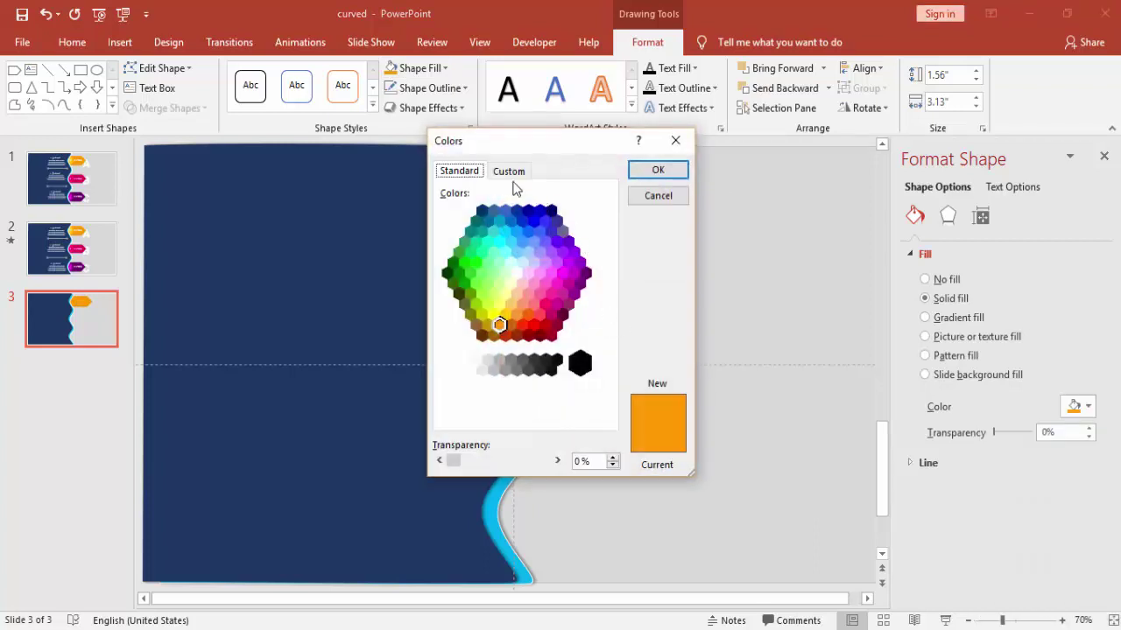
click(510, 173)
drag(608, 262, 607, 266)
click(666, 171)
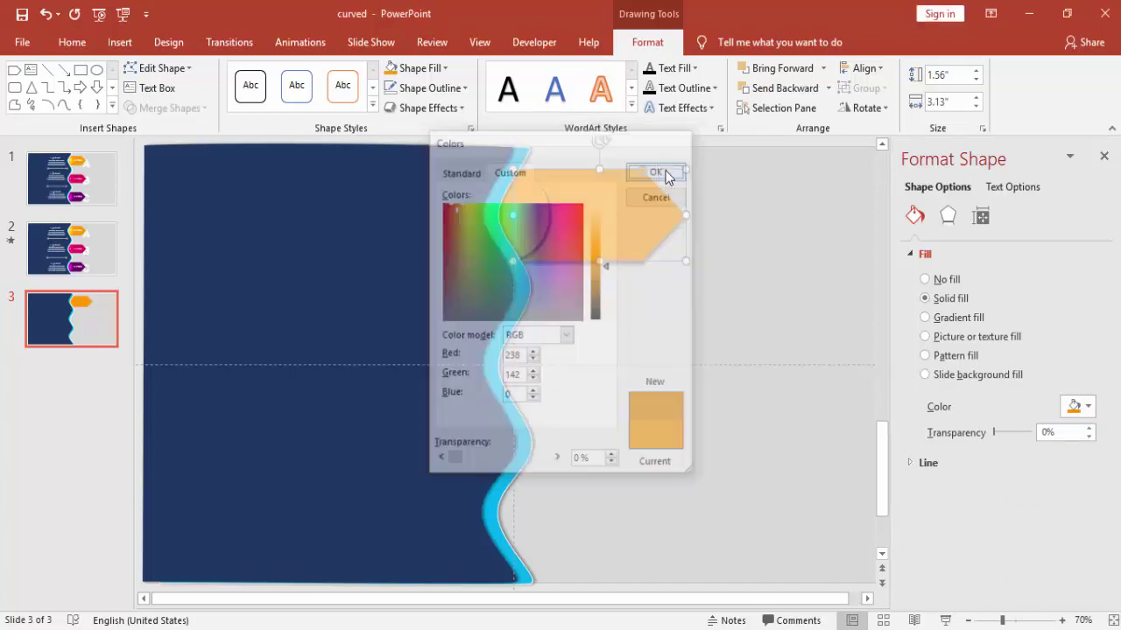
click(756, 271)
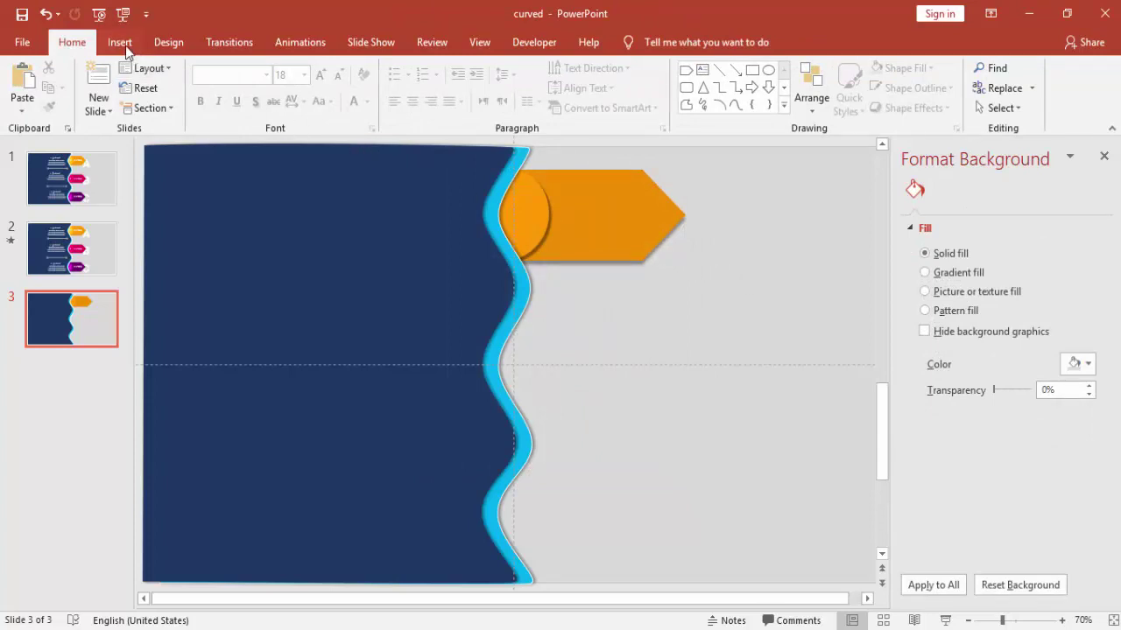
- Add a text box reading 'OPTION' to the right of the arrow
click(120, 42)
click(668, 87)
click(718, 278)
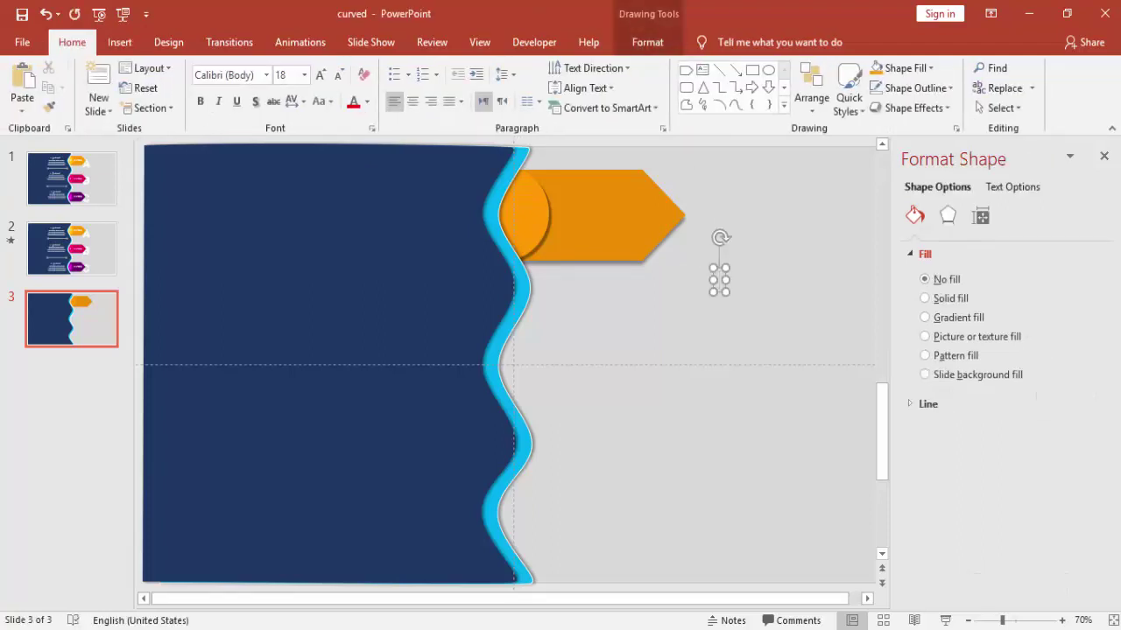
text(OPTION)
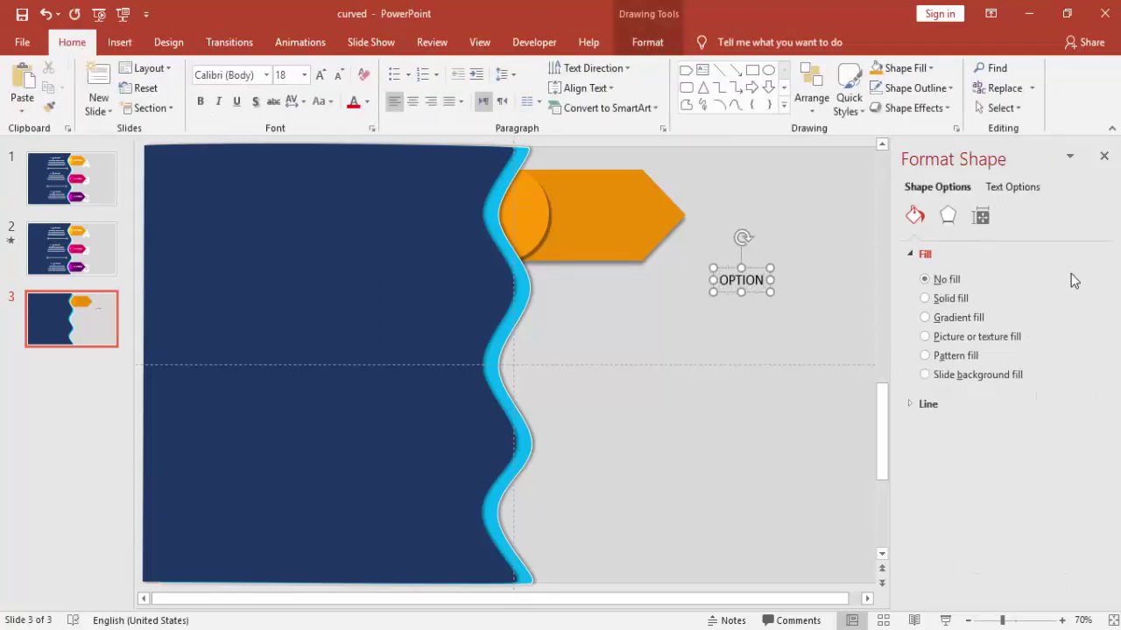
- Format the OPTION text as bold white Helvetica at 20 pt
click(753, 265)
click(214, 75)
text(Helvetica)
key(Return)
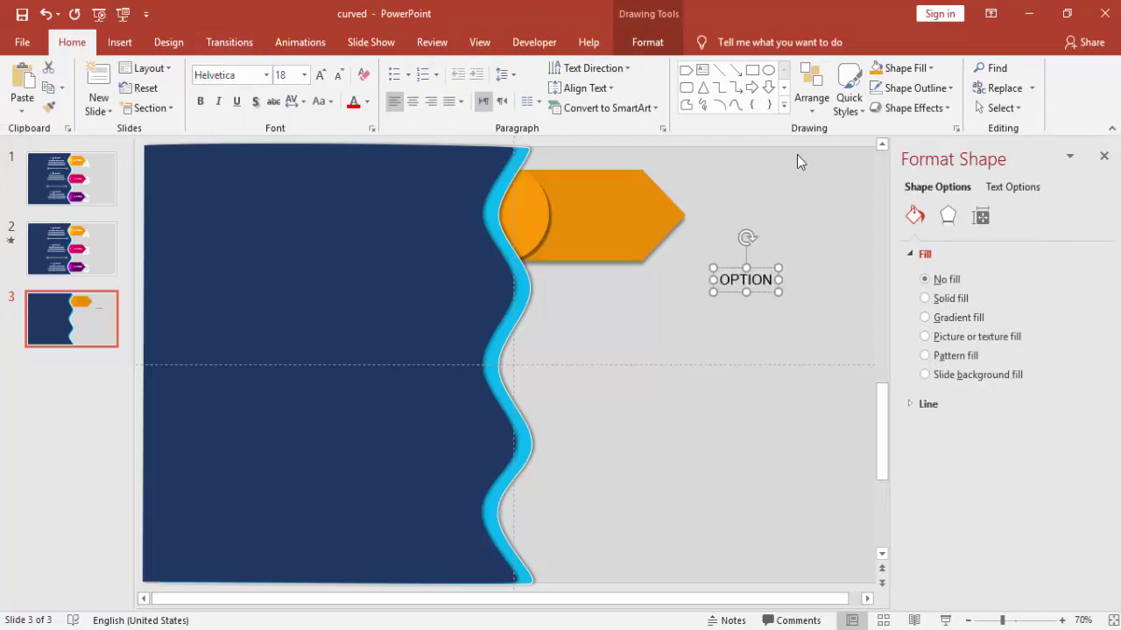
click(200, 101)
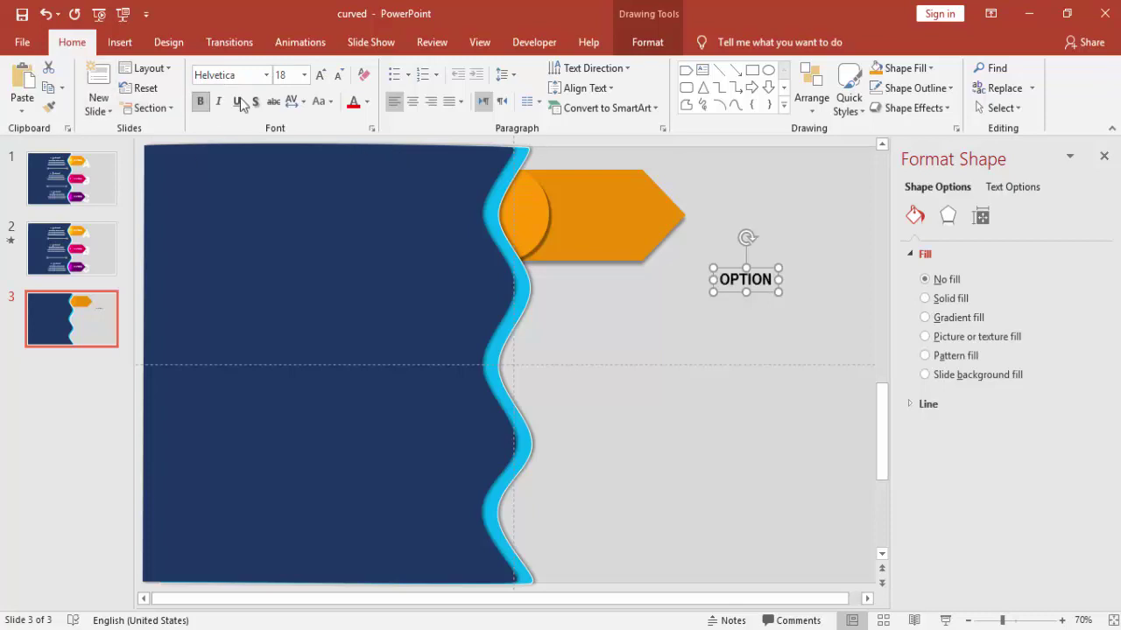
click(368, 102)
click(353, 141)
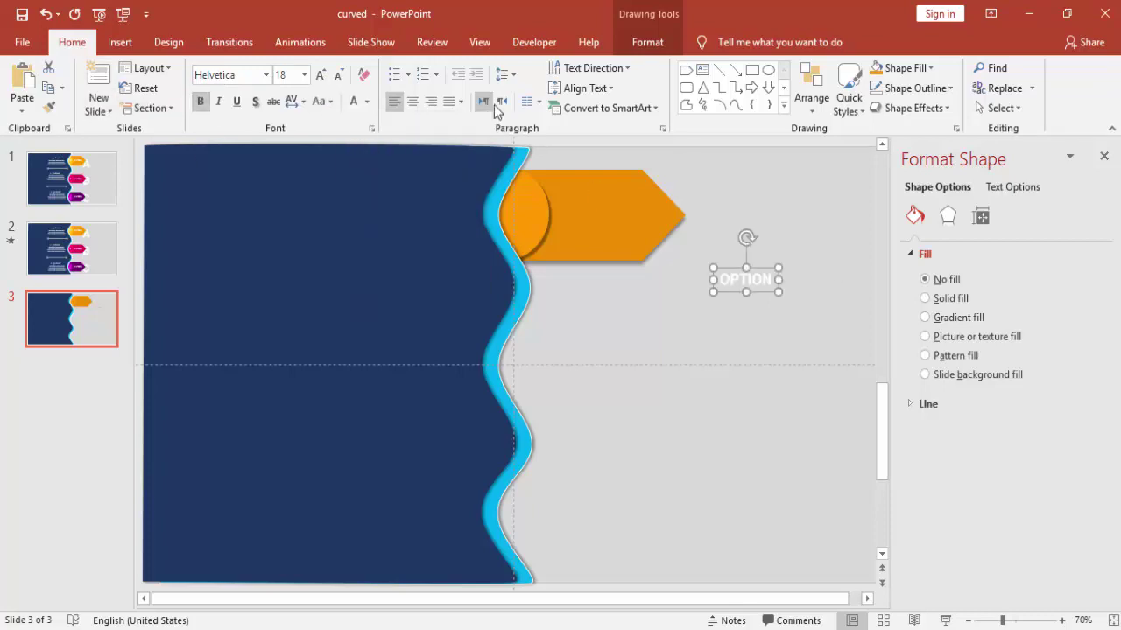
click(321, 74)
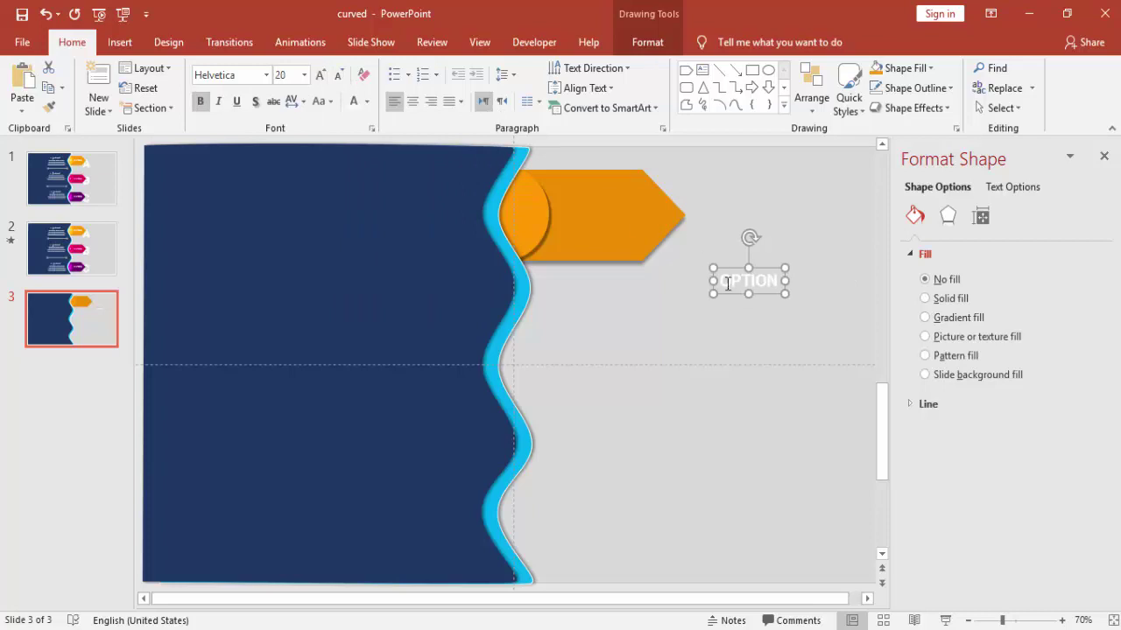
- Move the OPTION label onto the orange arrow and drag a copy out beside it
drag(768, 273, 619, 208)
click(706, 249)
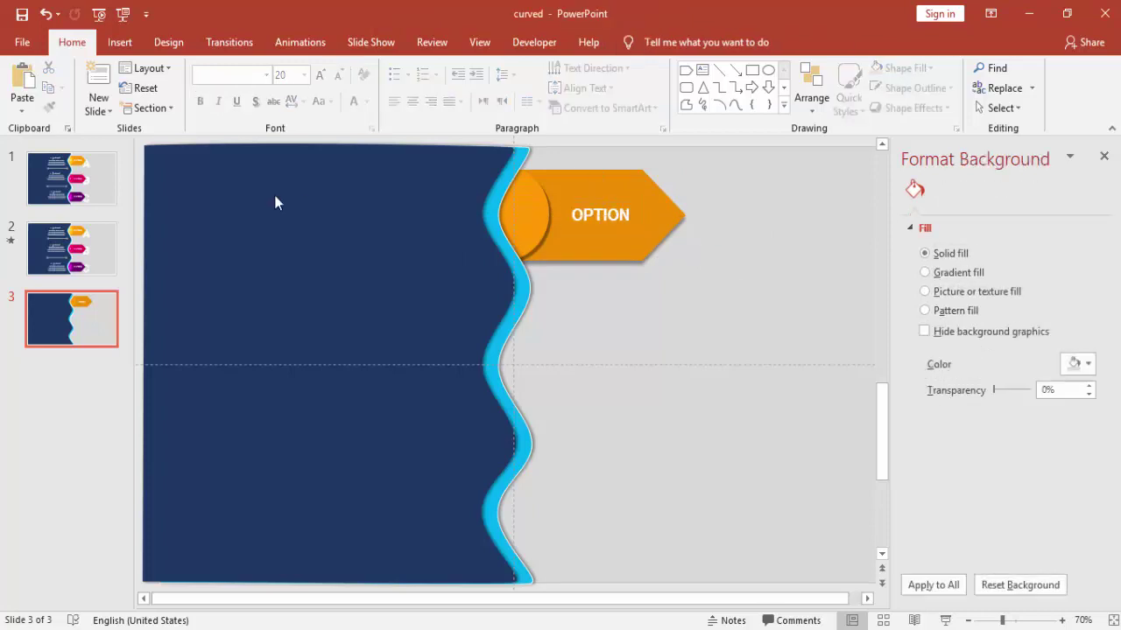
click(621, 207)
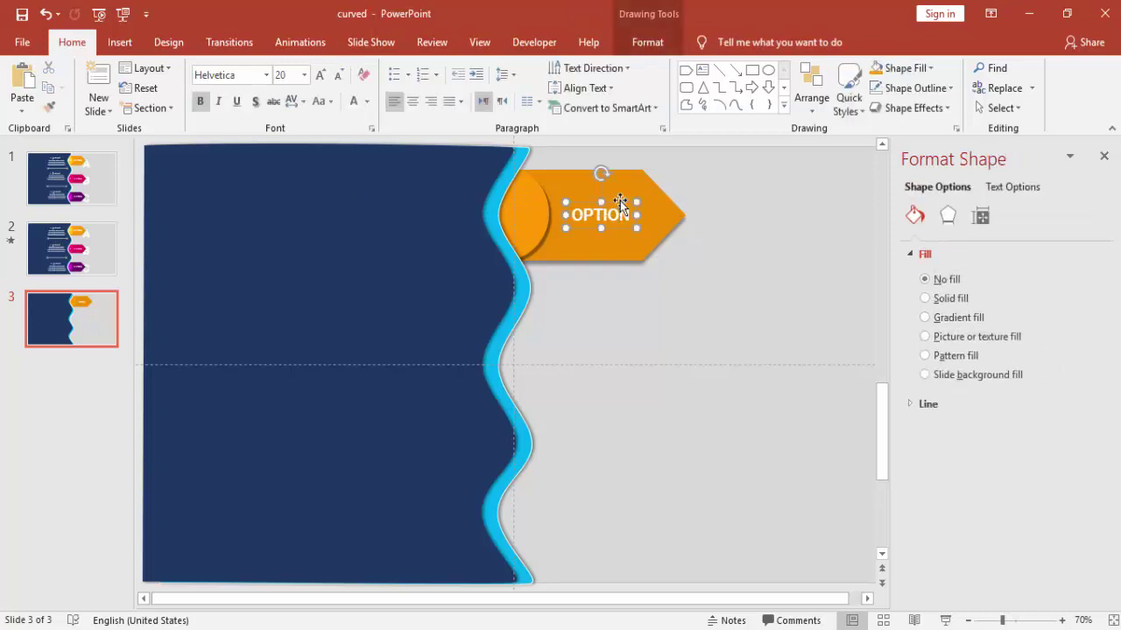
drag(620, 200, 739, 246)
- Replace the copied label's text with a letter A and size it to 115 pt
key(ctrl+a)
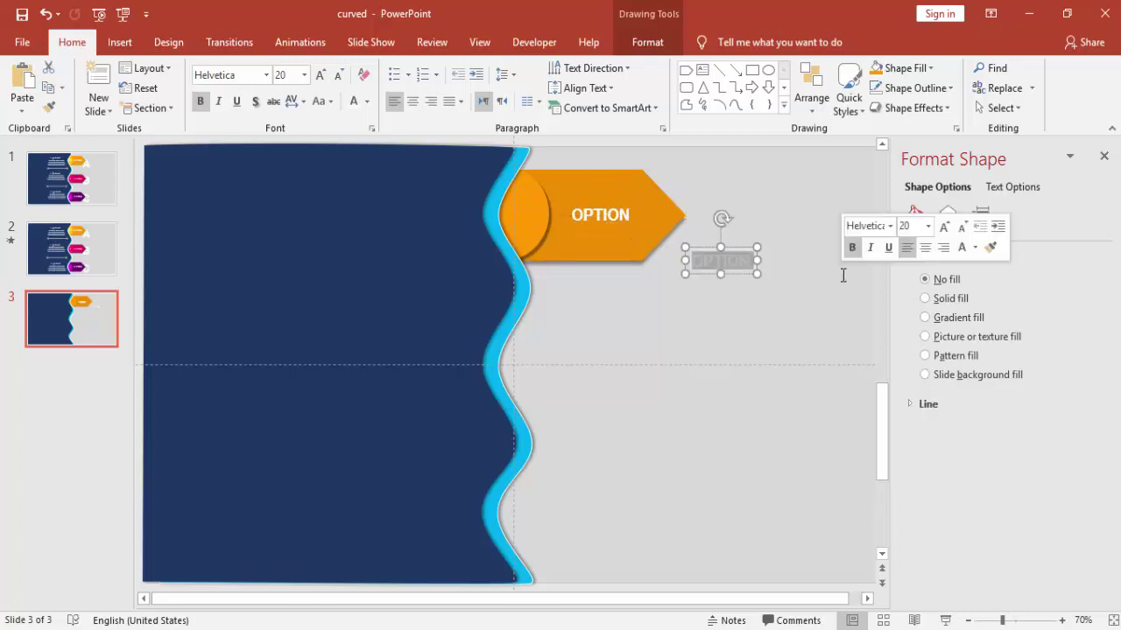
key(BackSpace)
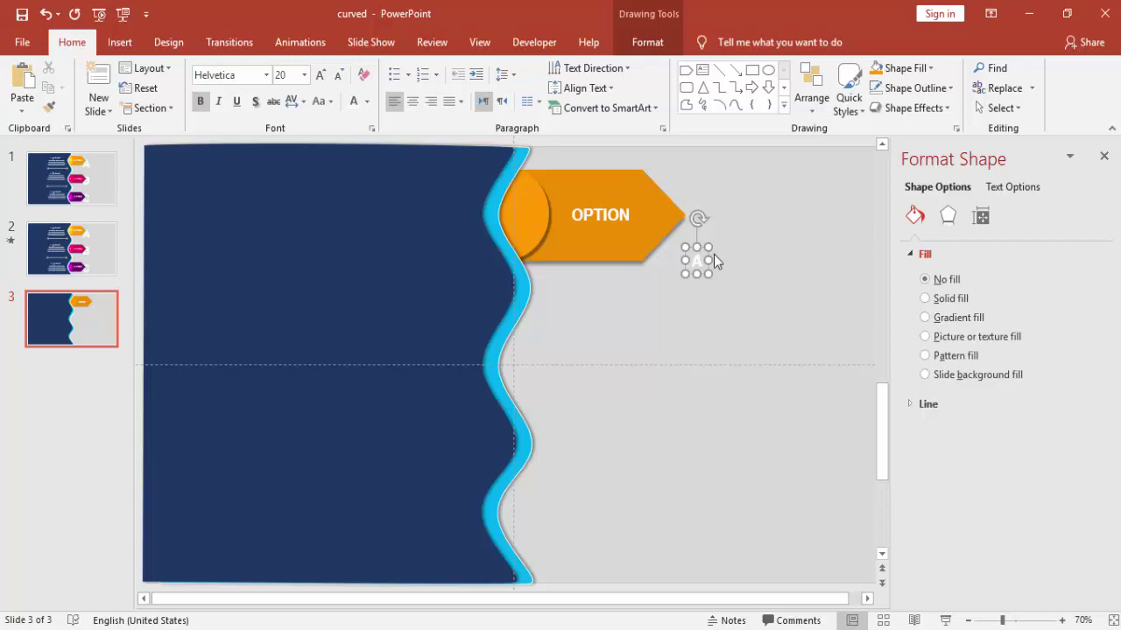
click(321, 75)
click(320, 75)
click(320, 75)
click(321, 75)
click(321, 75)
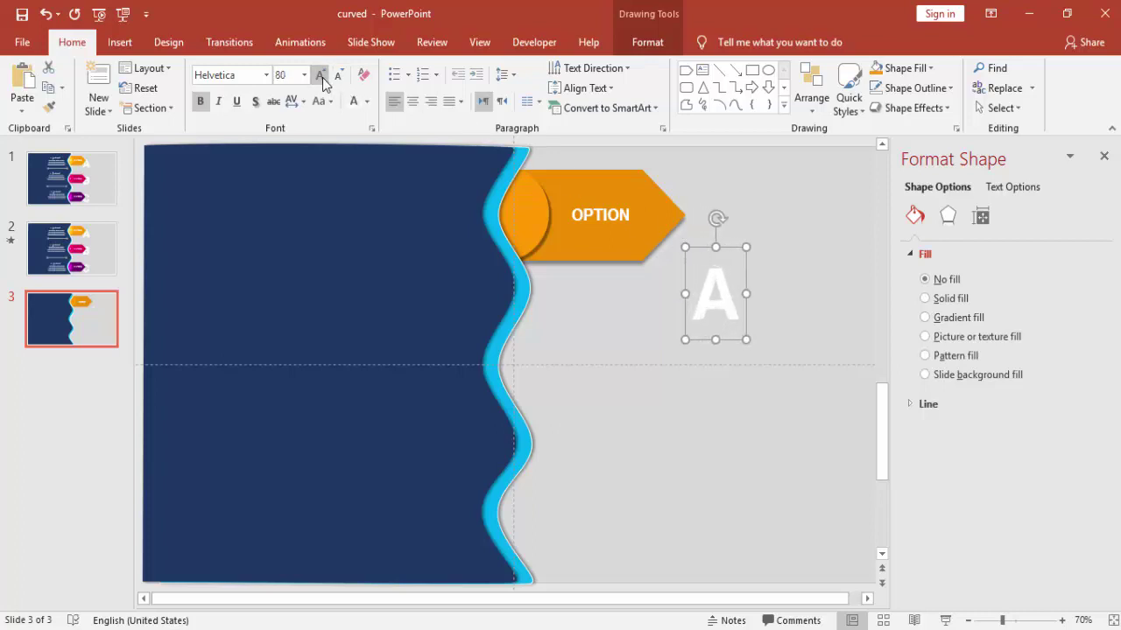
click(320, 75)
click(321, 76)
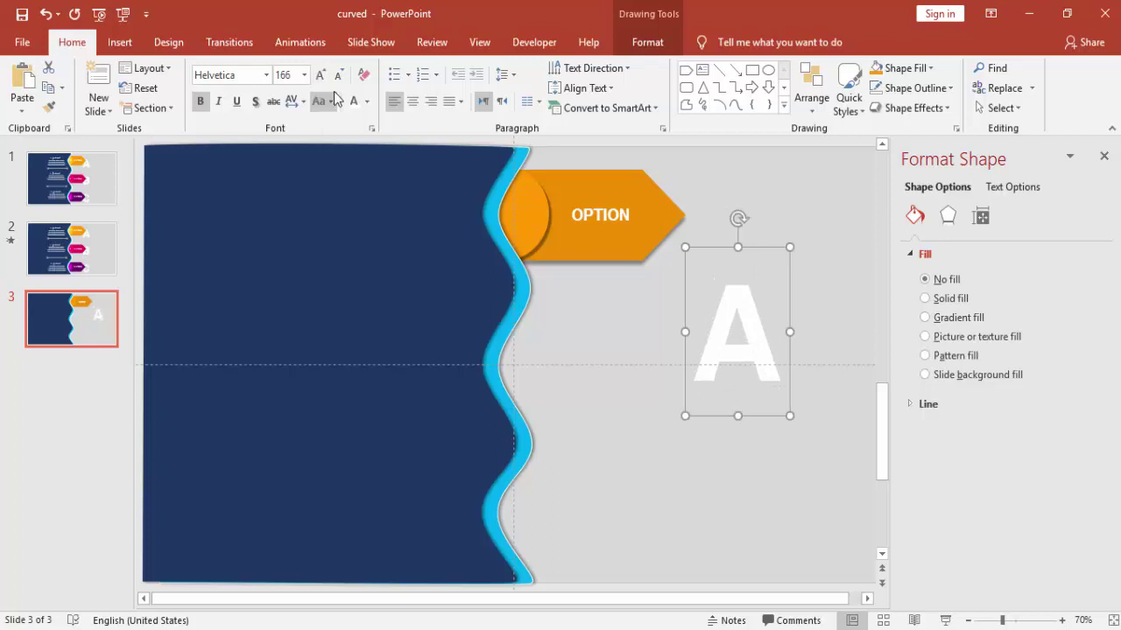
click(338, 79)
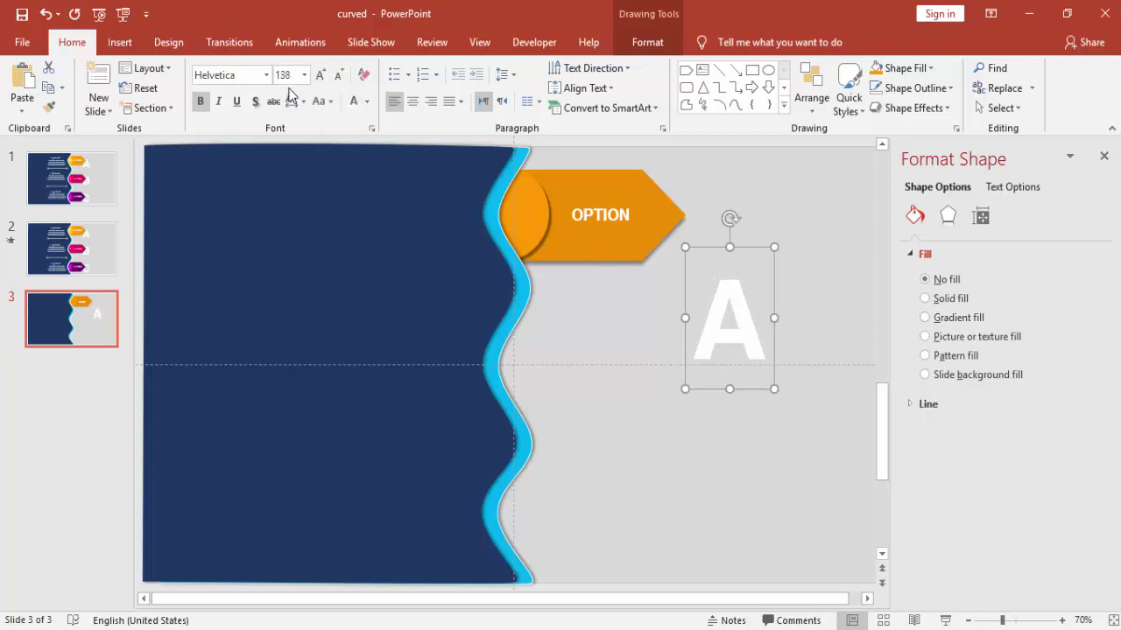
click(338, 79)
- Place the letter A at the arrow's tip and send it backward behind the arrow
drag(742, 243, 713, 178)
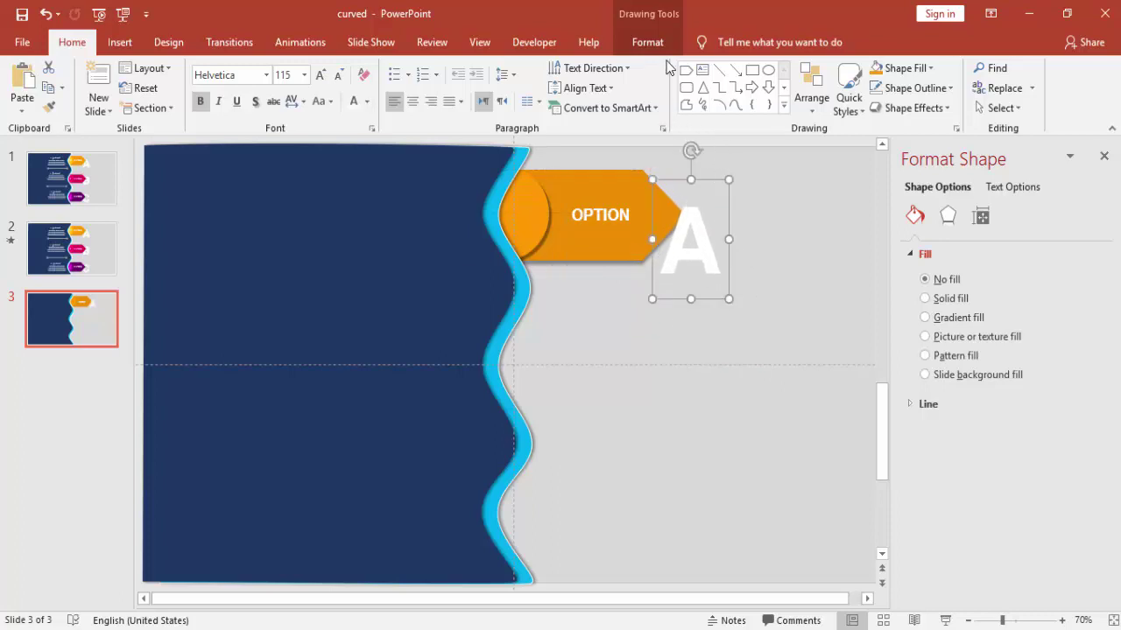
click(647, 42)
click(827, 89)
click(792, 111)
click(795, 206)
click(720, 245)
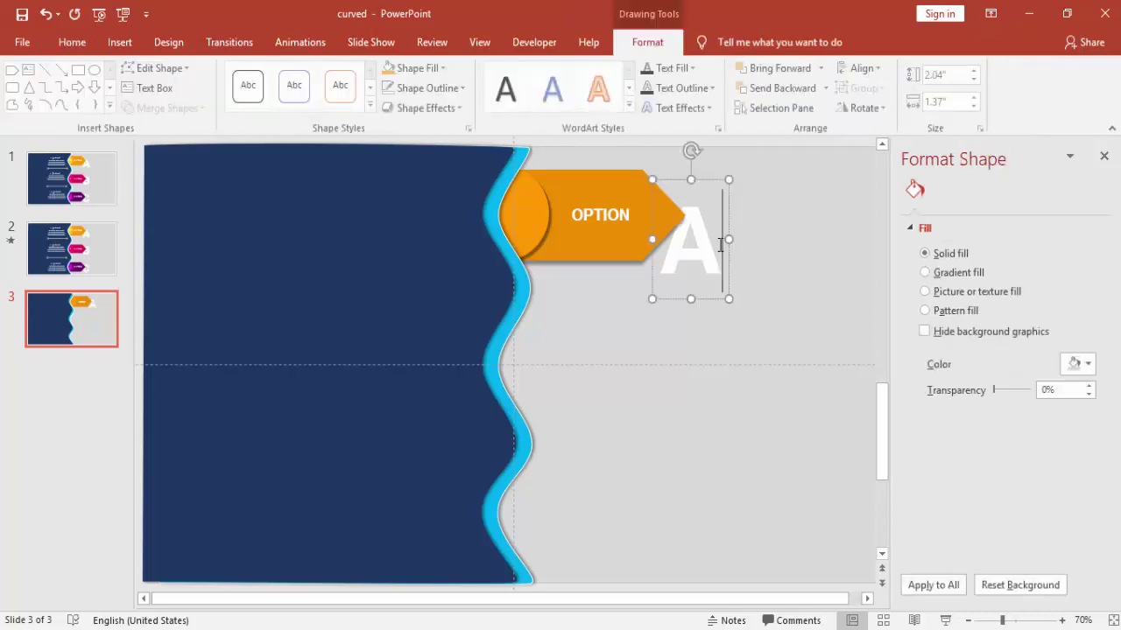
click(727, 263)
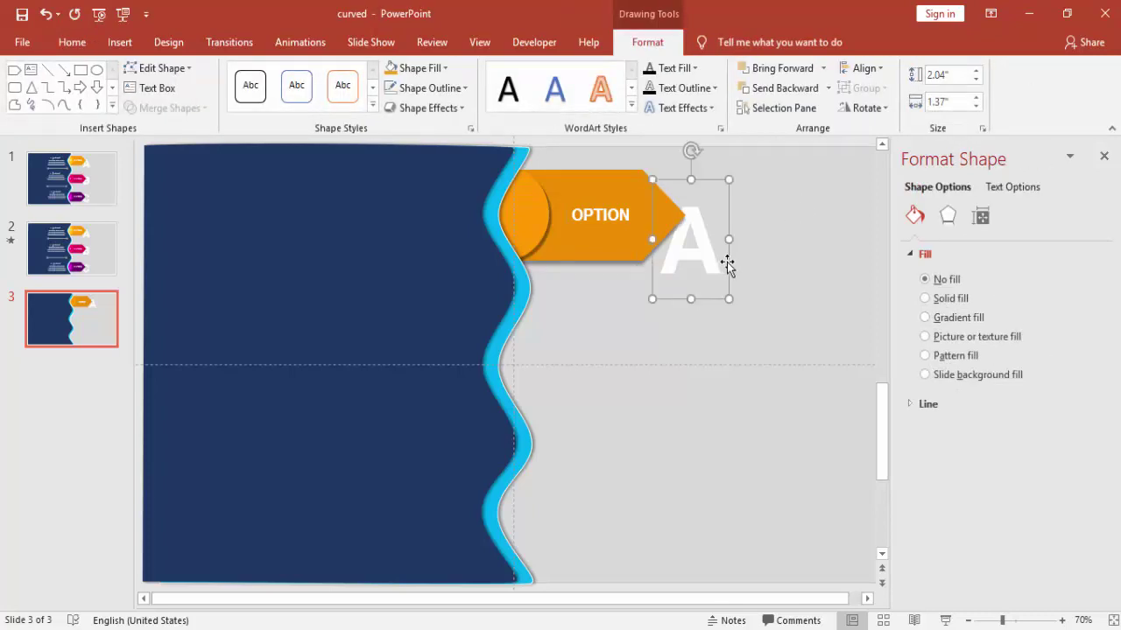
drag(730, 263, 726, 262)
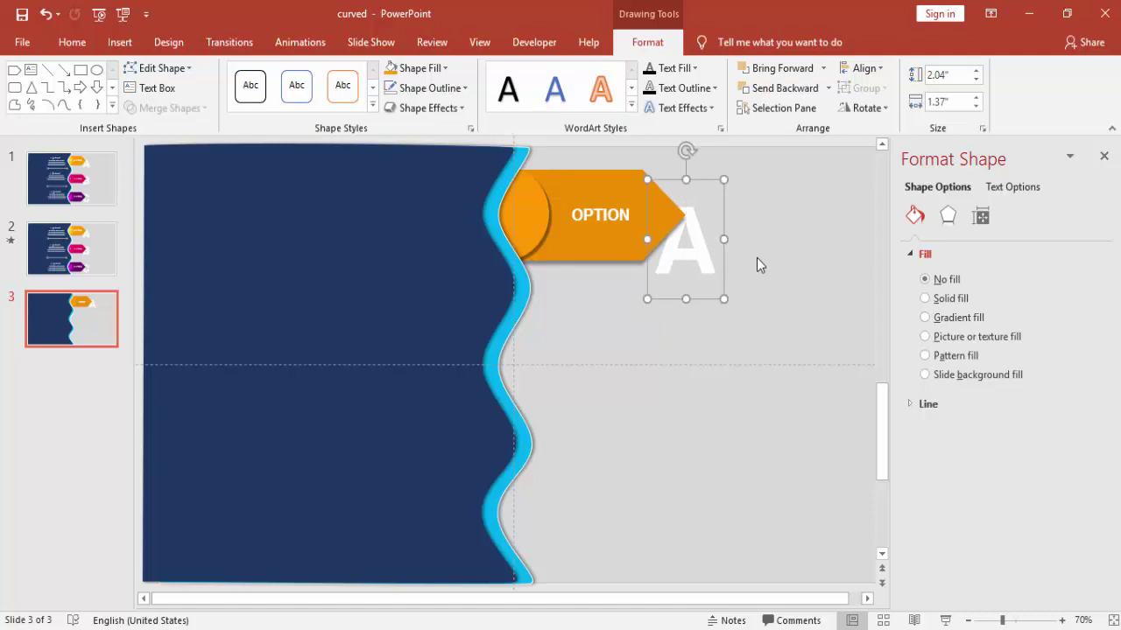
click(759, 259)
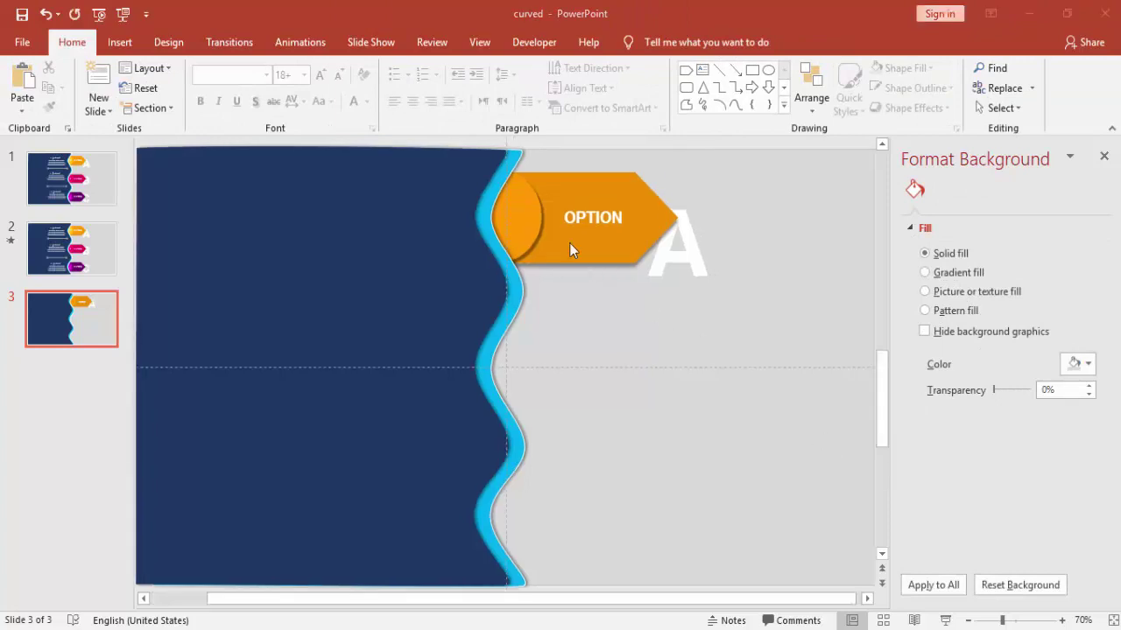
- Fill the half-circle on the arrow tab gold
click(529, 210)
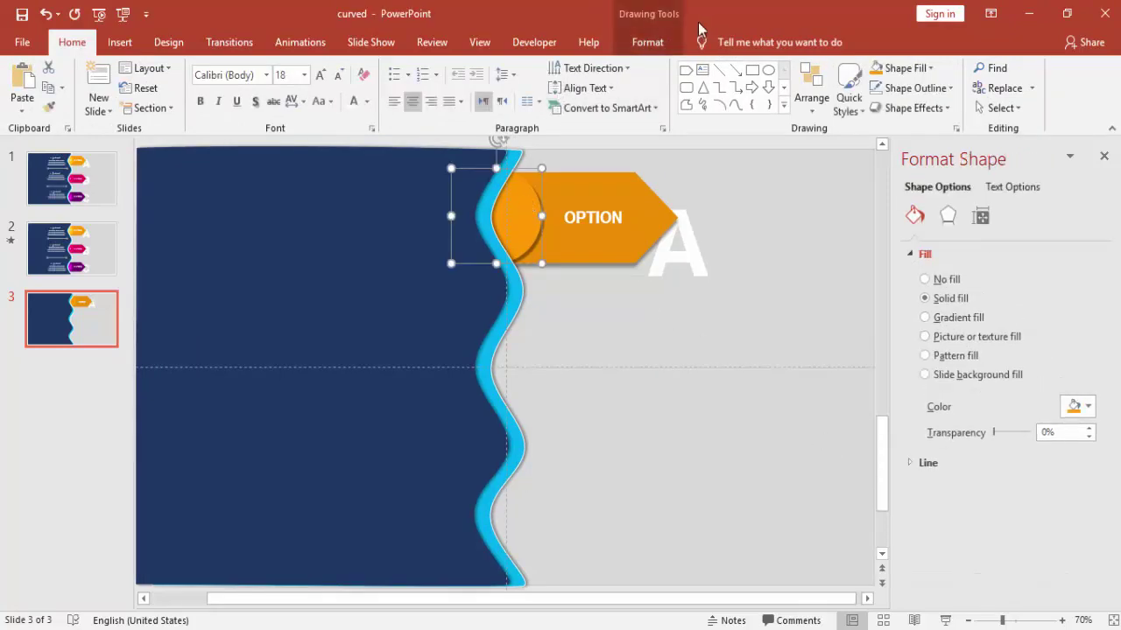
click(649, 41)
click(426, 70)
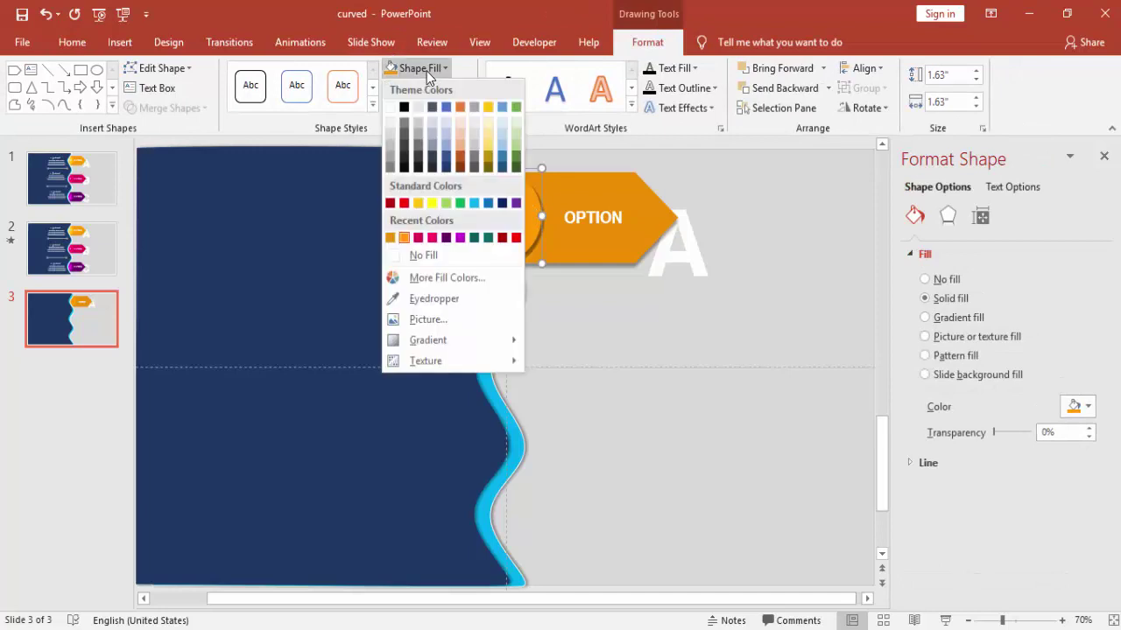
click(416, 204)
click(601, 333)
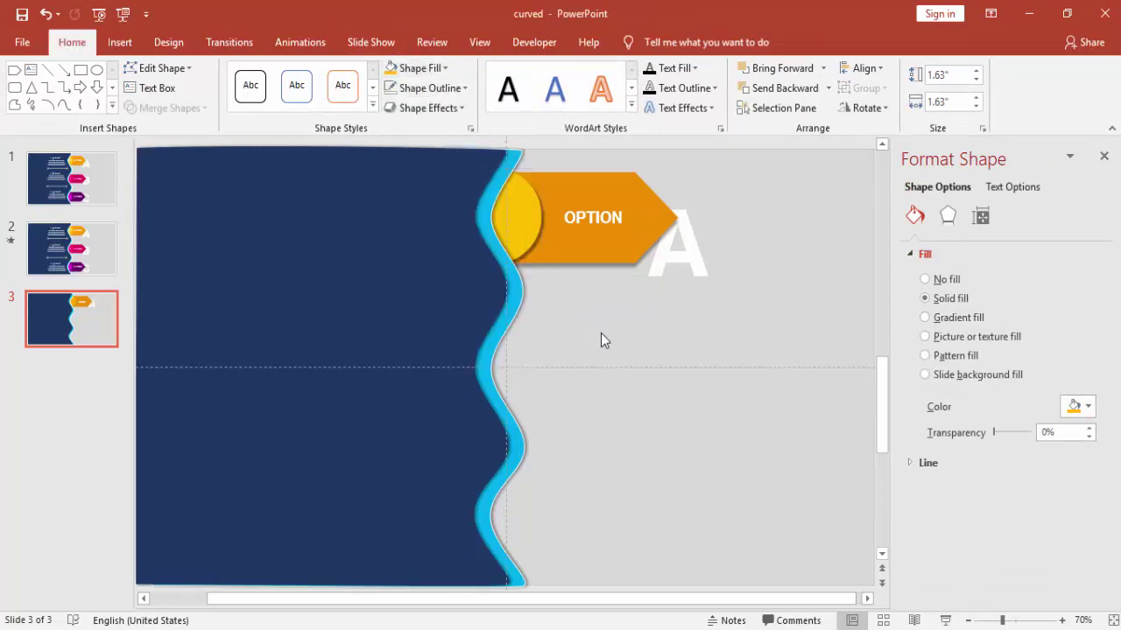
- Move the small white icon from off-slide onto the gold half-circle
drag(556, 599, 488, 599)
drag(153, 190, 576, 220)
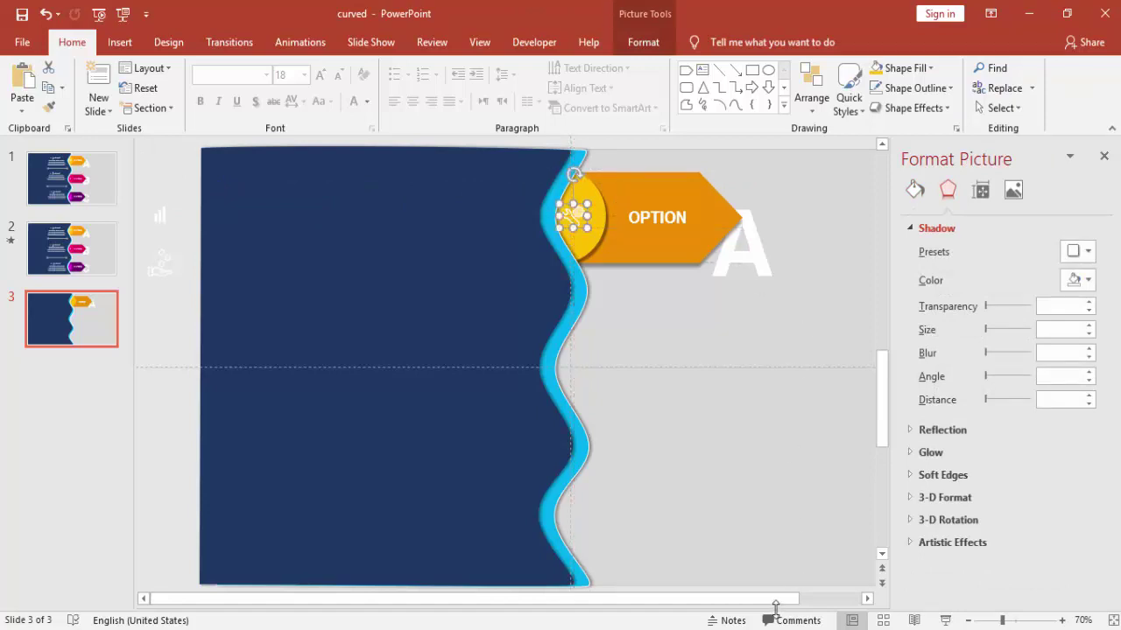
drag(776, 604, 839, 600)
click(776, 331)
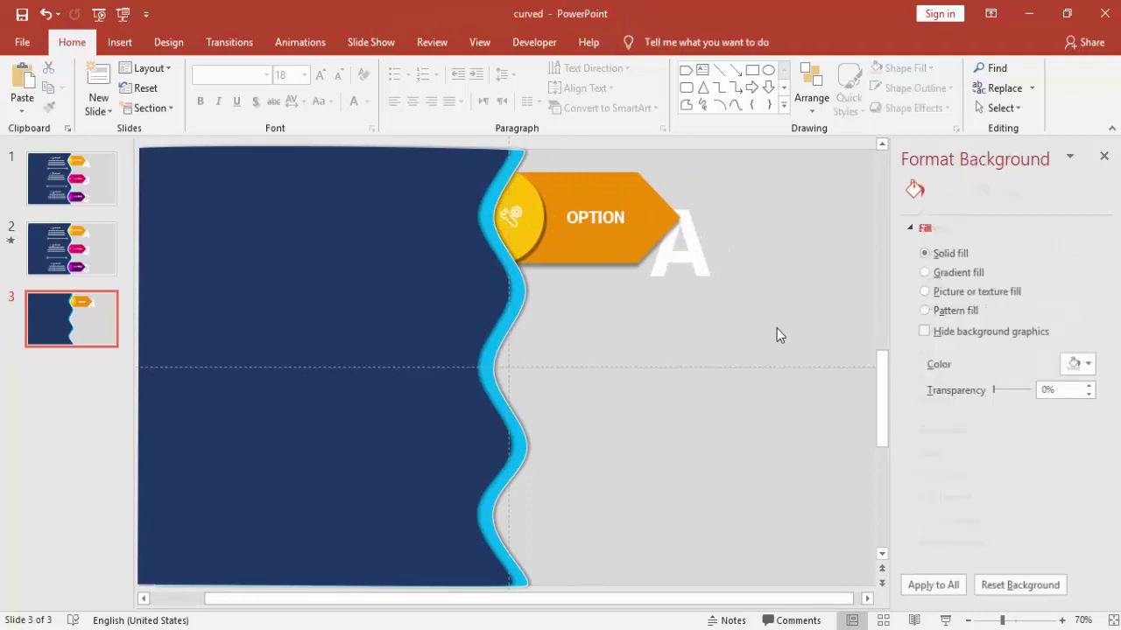
mouse_move(835, 325)
mouse_down()
mouse_move(571, 273)
mouse_move(417, 154)
mouse_up()
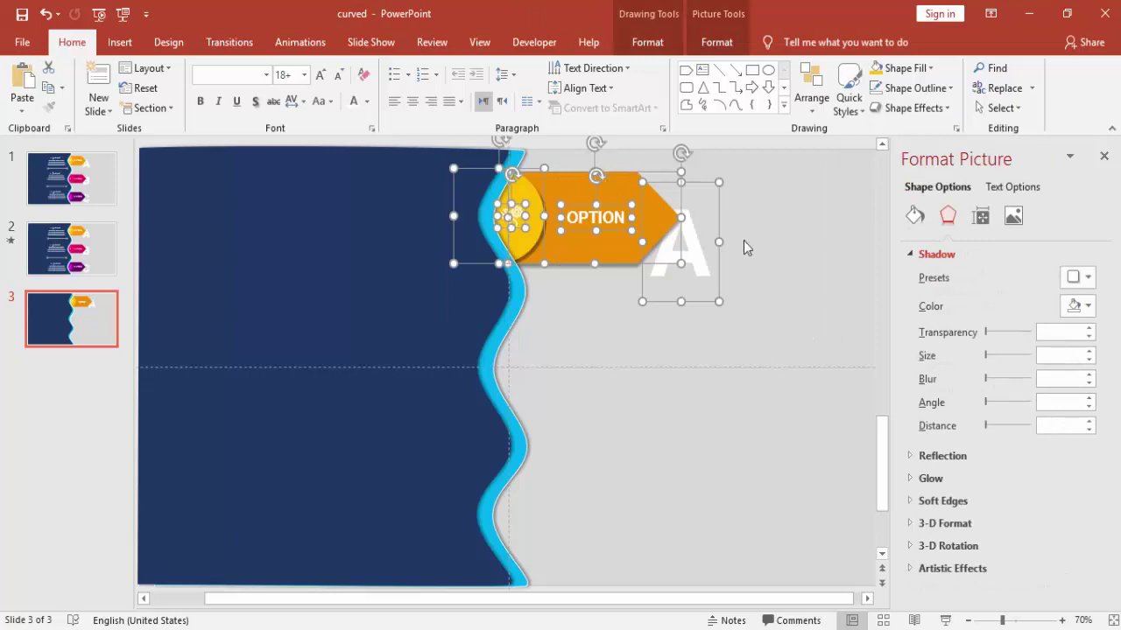
- Group the arrow, circle and letter A, leaving the icon out
click(779, 260)
drag(771, 314, 449, 162)
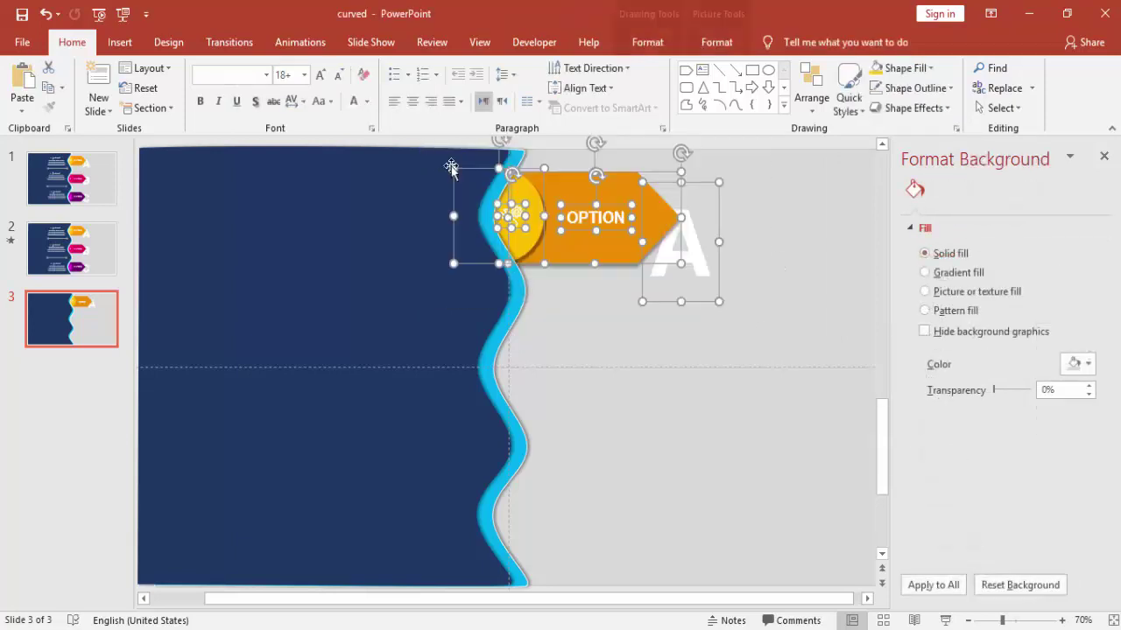
shift+click(511, 215)
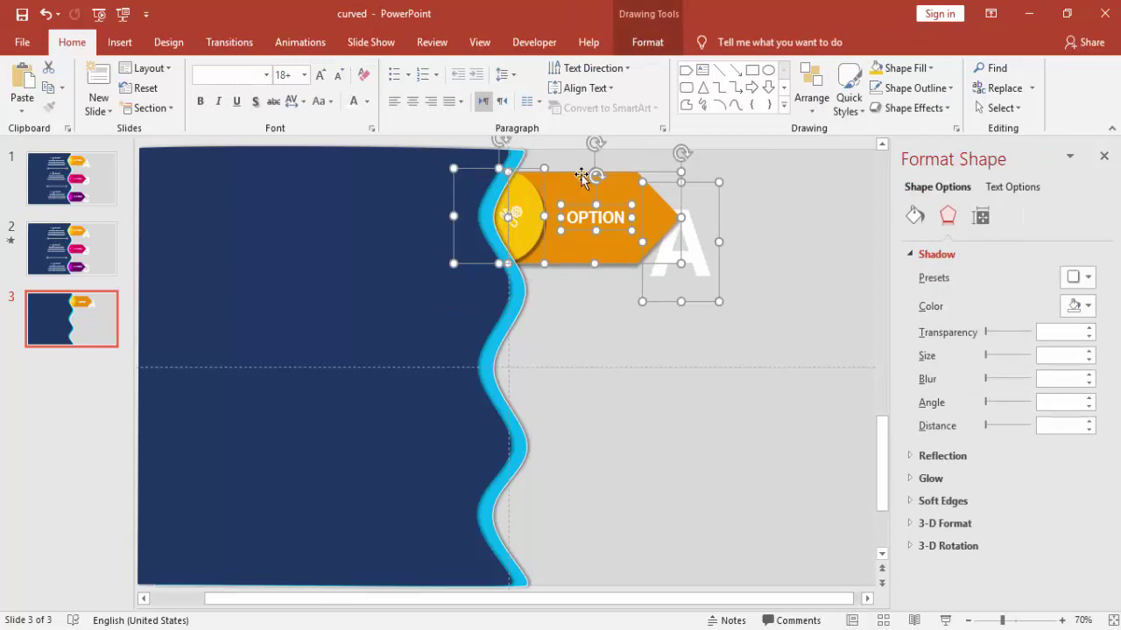
right_click(587, 185)
mouse_move(633, 273)
click(740, 275)
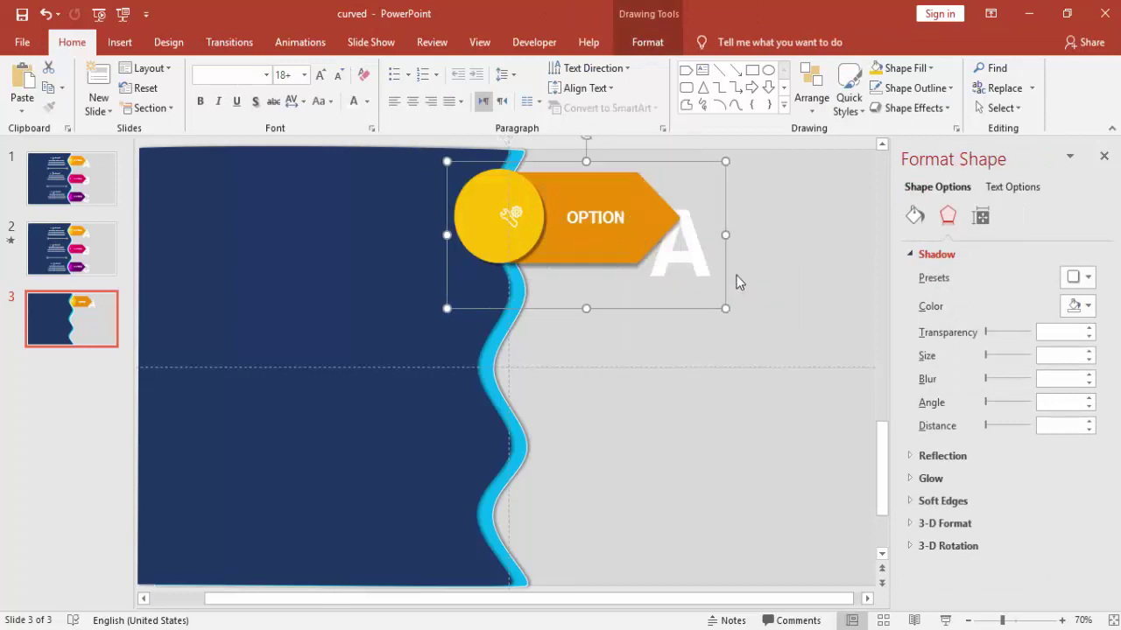
- Send the group behind the wavy panel and stack two copies below it
click(648, 43)
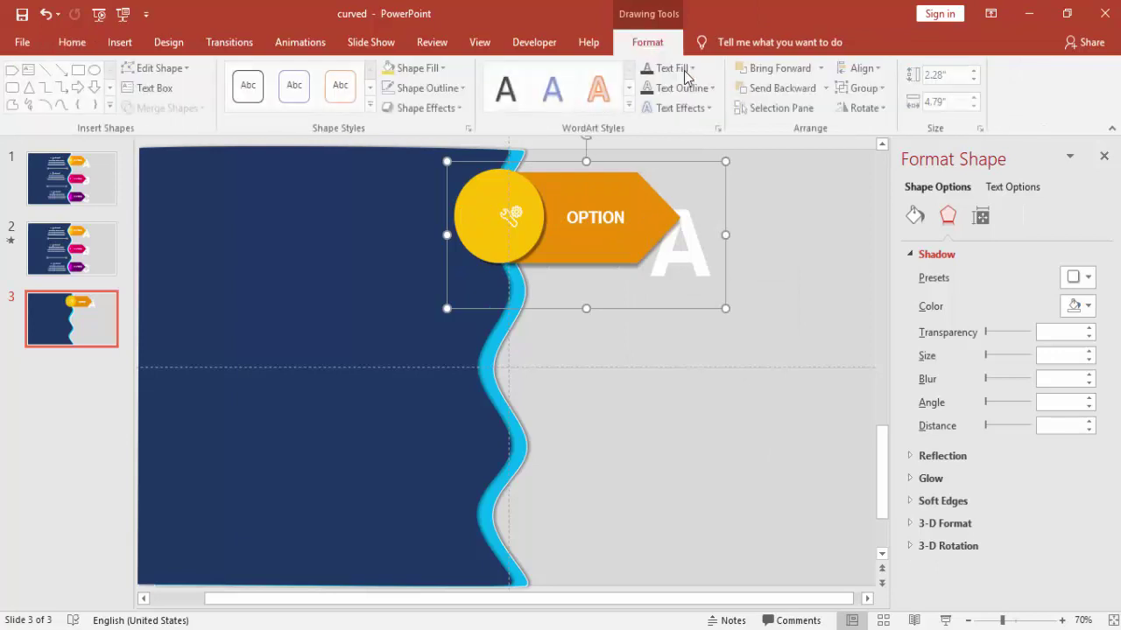
click(828, 88)
click(812, 130)
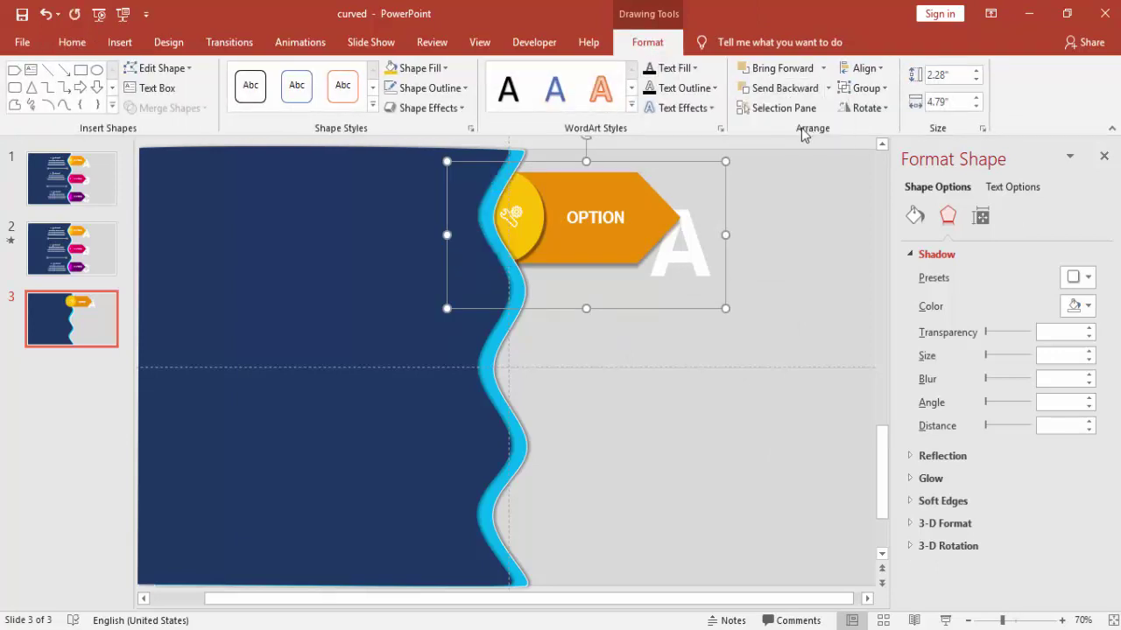
drag(653, 213, 655, 347)
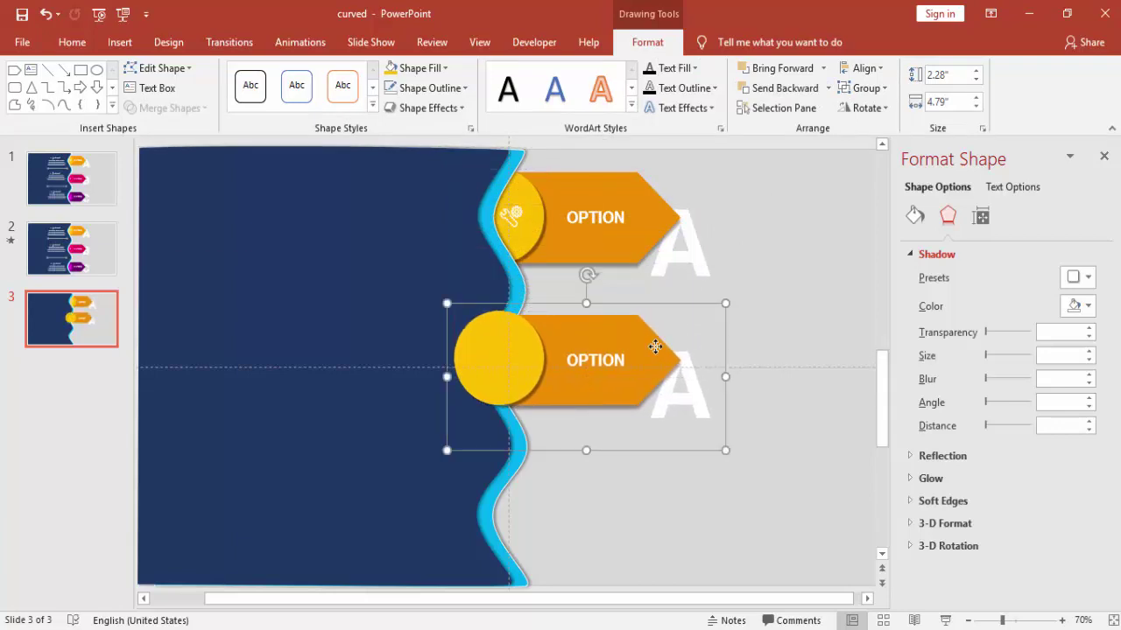
key(ctrl+d)
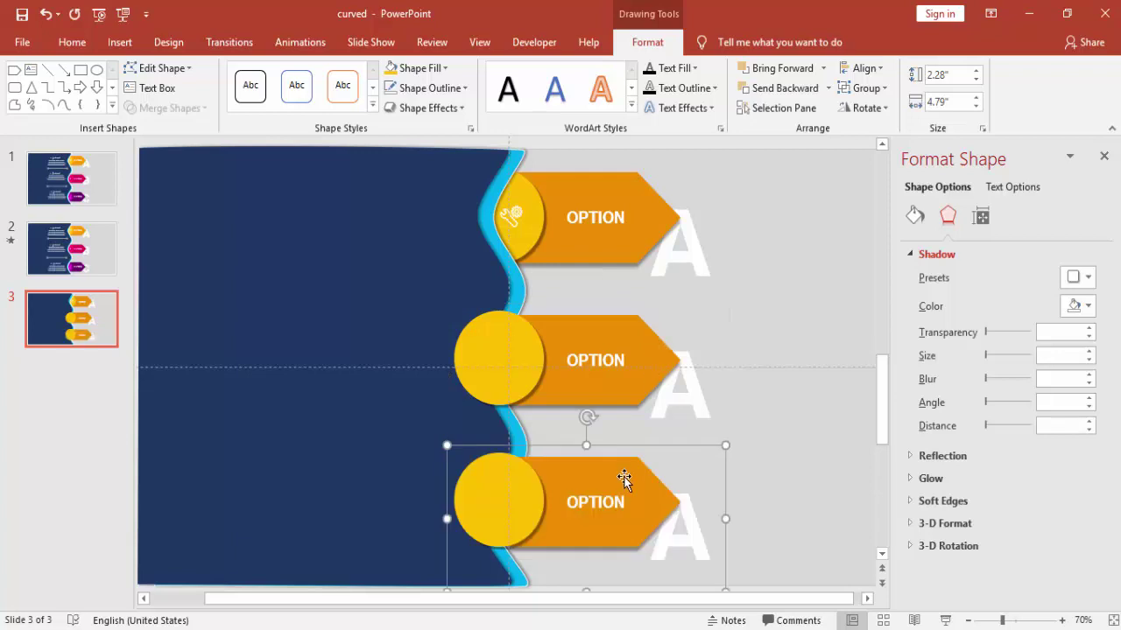